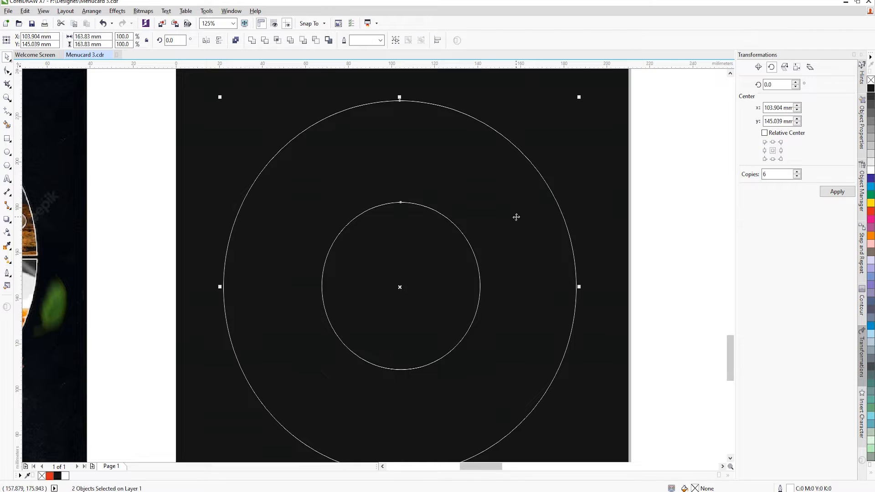
Step: Align the two circles to the same centre, horizontally and vertically
key("c")
key("e")
scroll(484, 235, "down", 2)
key("Escape")
Step: Duplicate the inner circle, offset from the original, and scale the copy down to about 65 mm in diameter
left_click(470, 251)
scroll(466, 241, "up", 1)
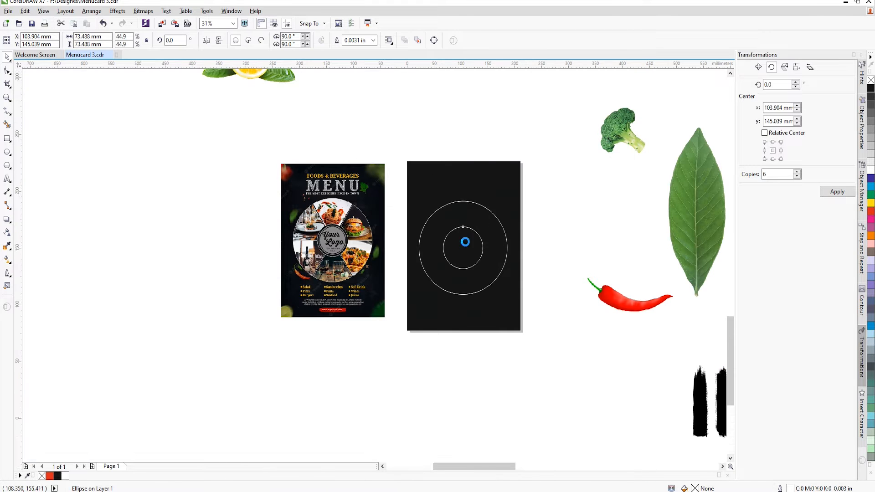
key("ctrl+d")
left_click_drag(482, 264, 502, 288)
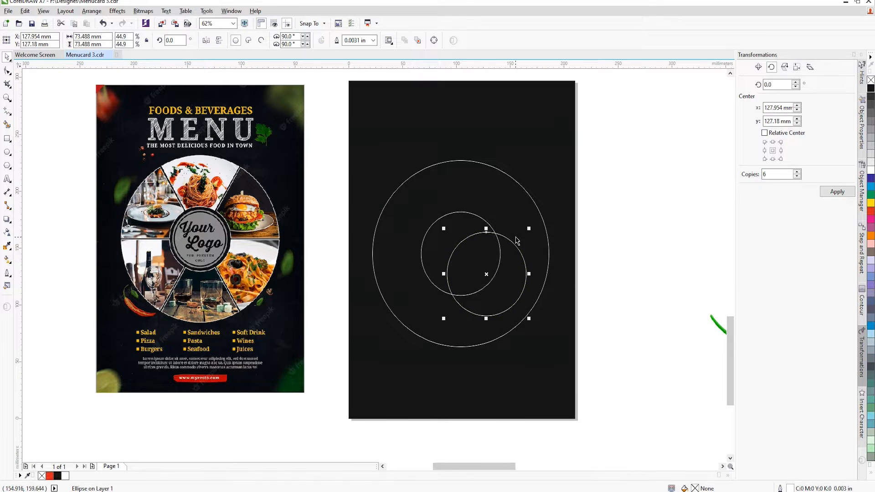
scroll(540, 237, "up", 1)
left_click_drag(540, 227, 525, 243)
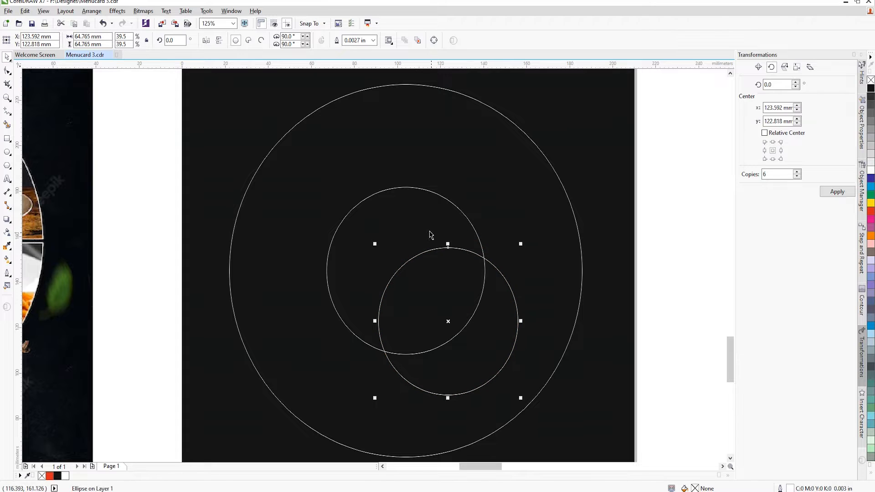
Step: Centre the offset smaller circle inside the original inner circle, horizontally and vertically
left_click(426, 226, "shift")
key("c")
key("e")
scroll(490, 252, "down", 1)
key("Escape")
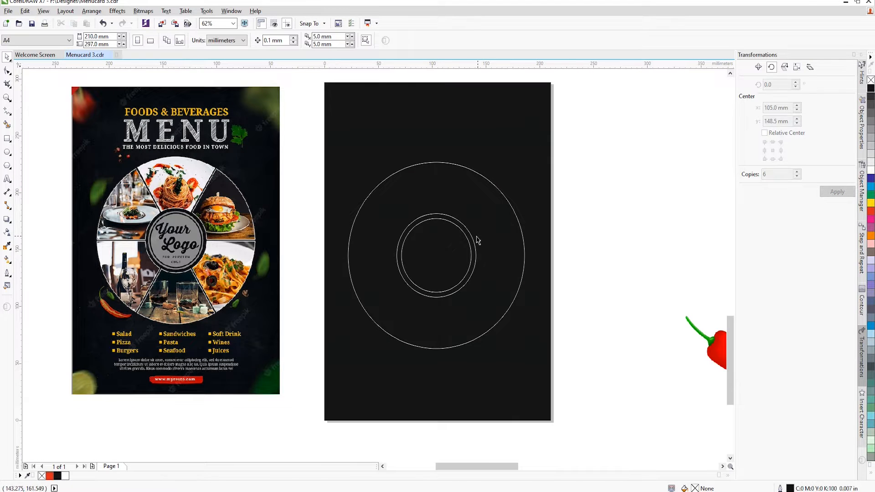
Step: Make a slightly smaller copy of the innermost circle and centre it inside that circle
left_click(471, 237)
scroll(472, 237, "up", 1)
left_click_drag(468, 297, 465, 316)
left_click_drag(507, 233, 498, 244)
left_click(413, 206, "shift")
key("c")
key("e")
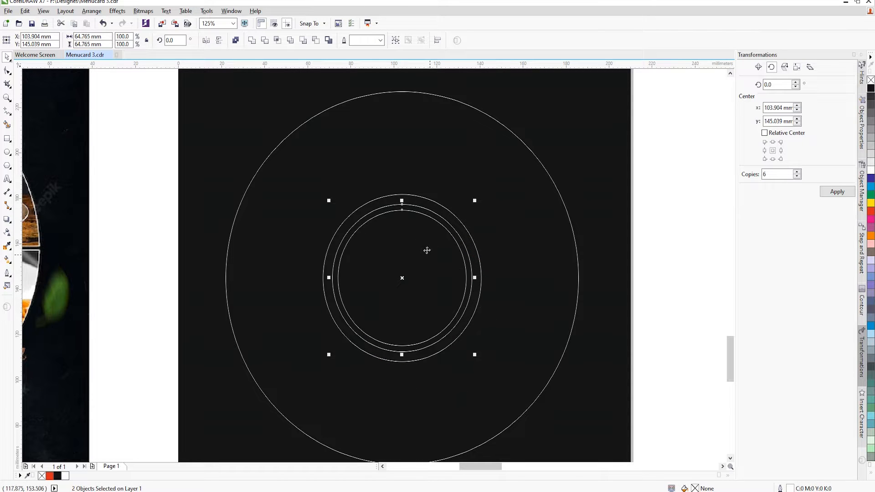
scroll(425, 250, "down", 1)
left_click(548, 251)
Step: Draw a thin rectangle about 51.4 by 3.6 mm from the right of the inner circles to just past the outer circle
scroll(420, 259, "up", 1)
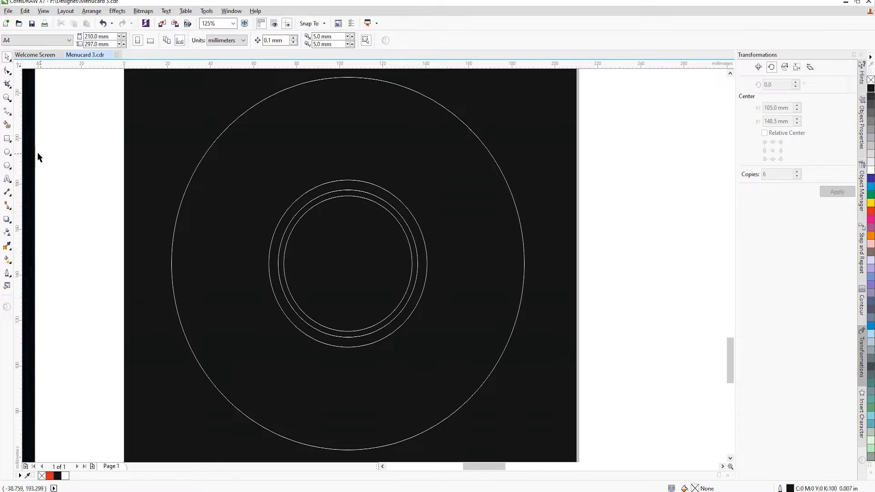
left_click(7, 140)
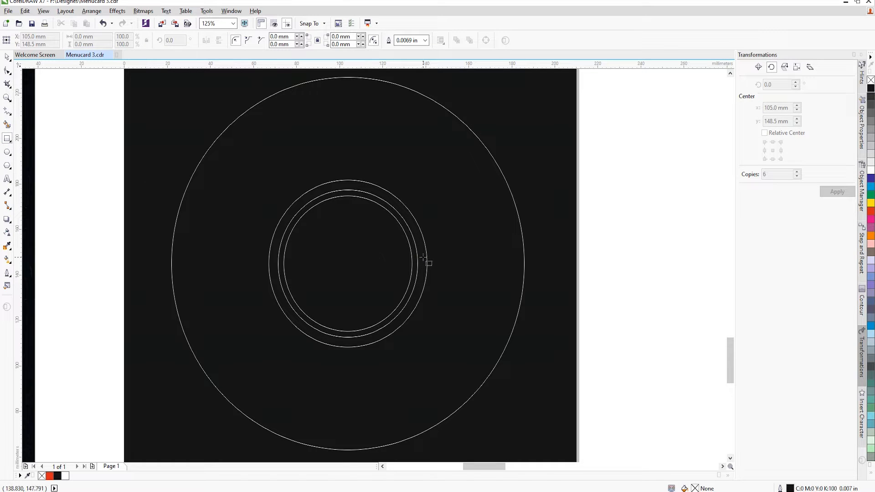
left_click_drag(424, 257, 426, 258)
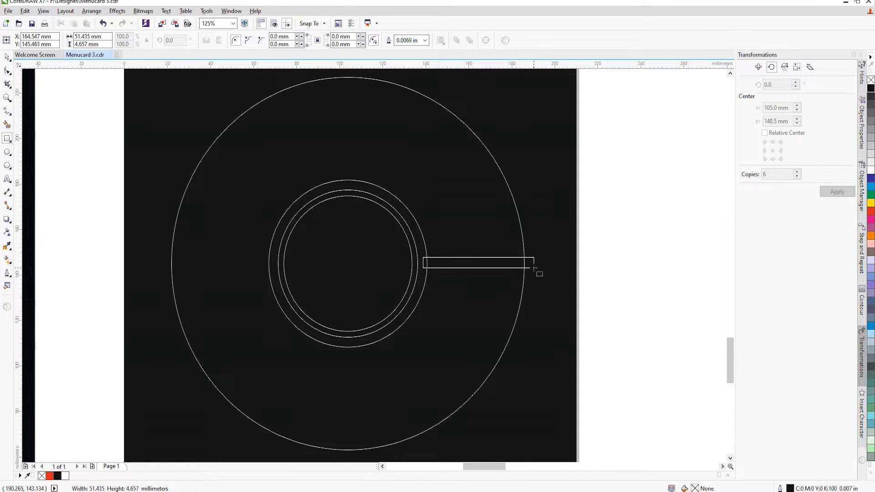
left_click_drag(535, 267, 535, 268)
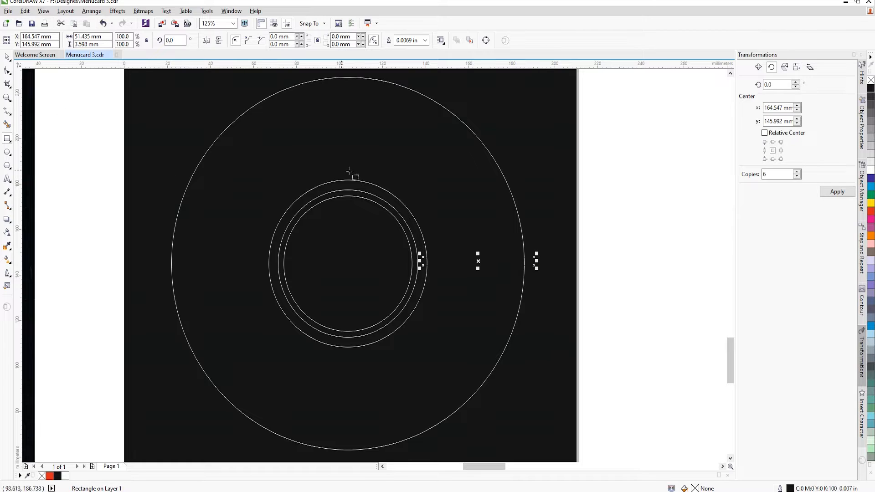
Step: Set the thin rectangle's outline colour to white
double_click(789, 488)
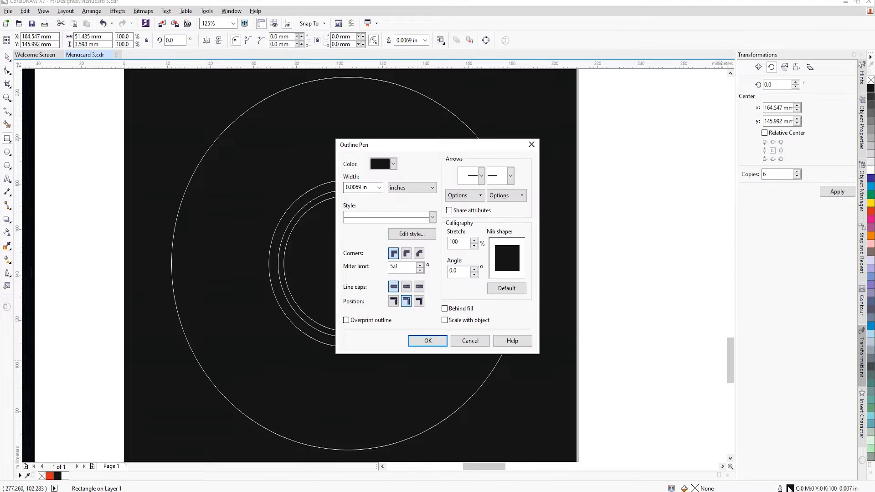
left_click(393, 164)
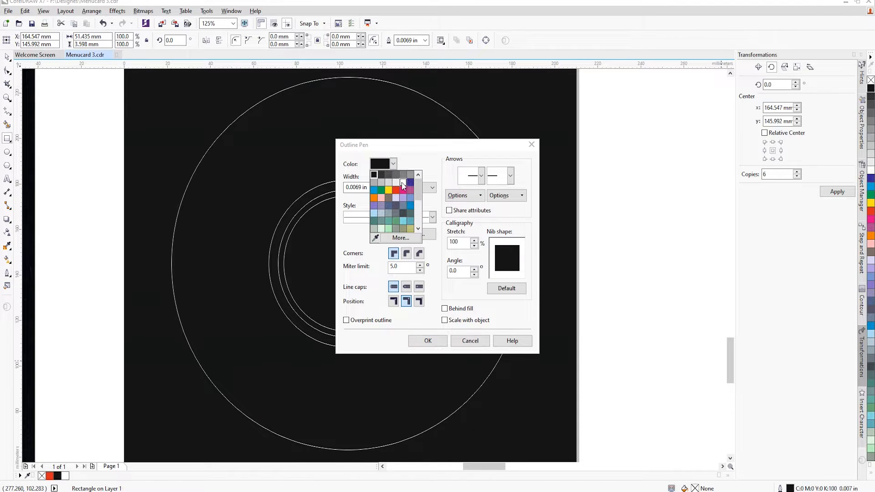
left_click(403, 182)
left_click(428, 341)
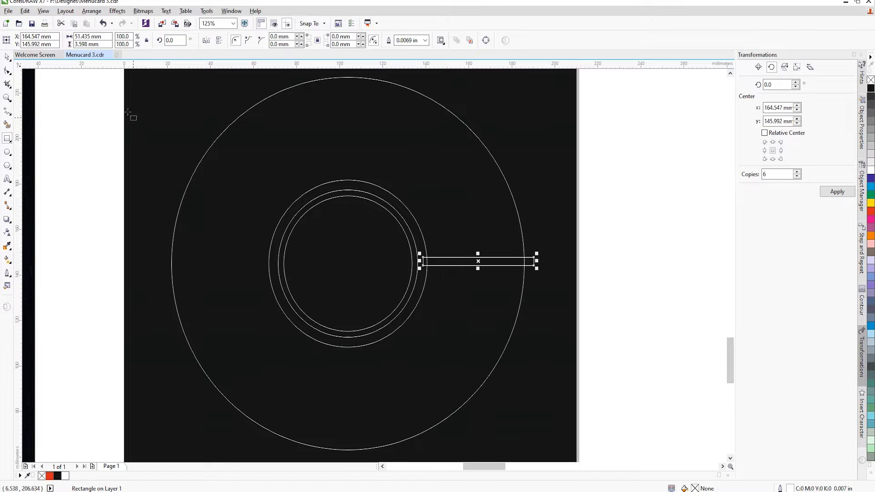
Step: Align the rectangle vertically with the outer circle's centre and move its rotation centre to the middle of the circles
left_click(370, 179, "shift")
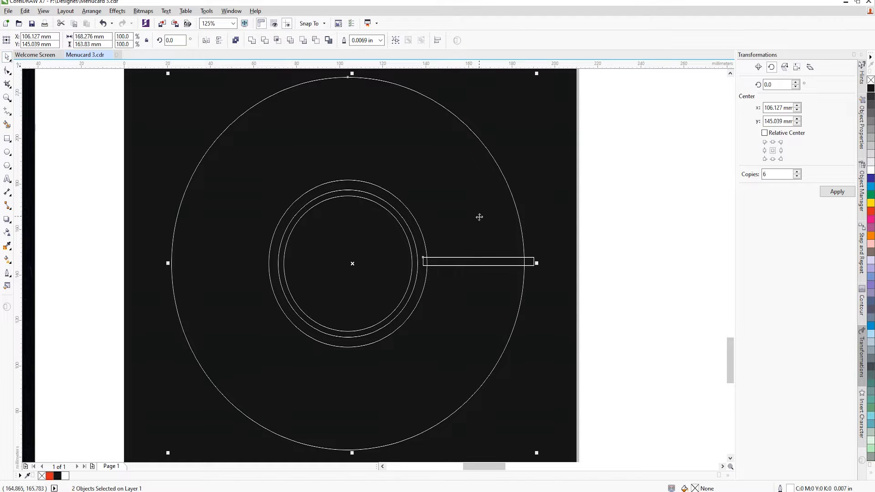
left_click(496, 267)
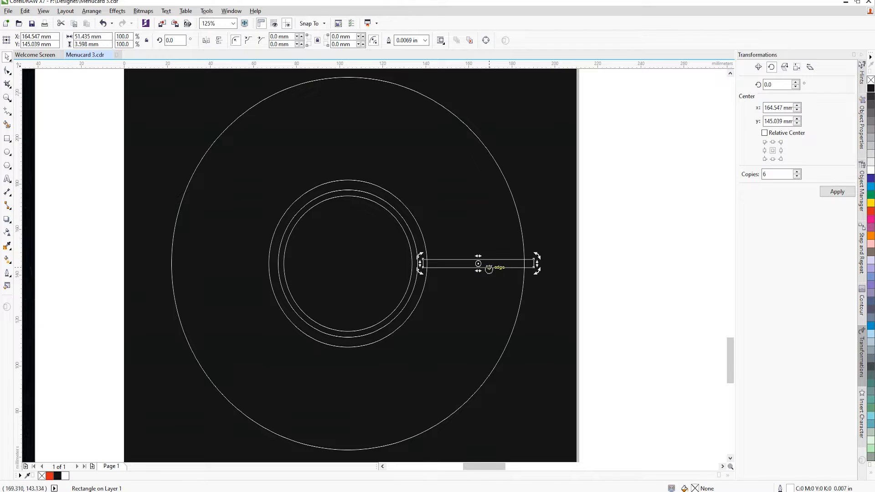
scroll(489, 269, "up", 2)
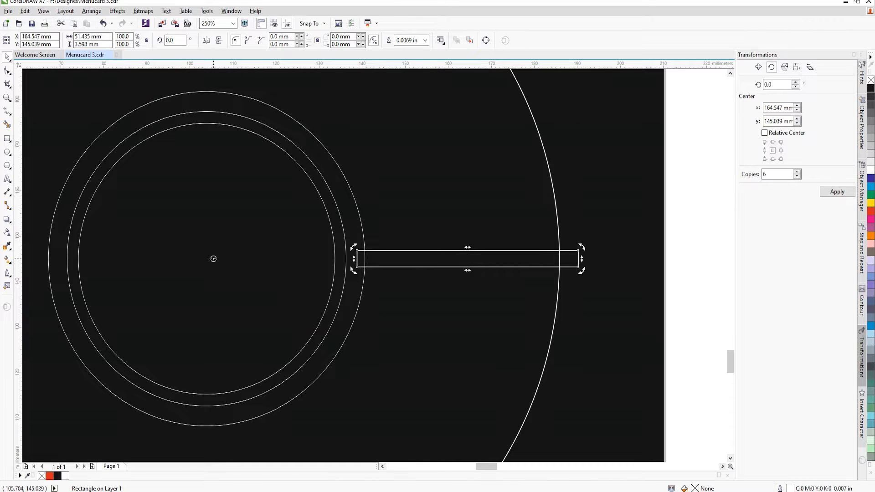
scroll(441, 224, "down", 2)
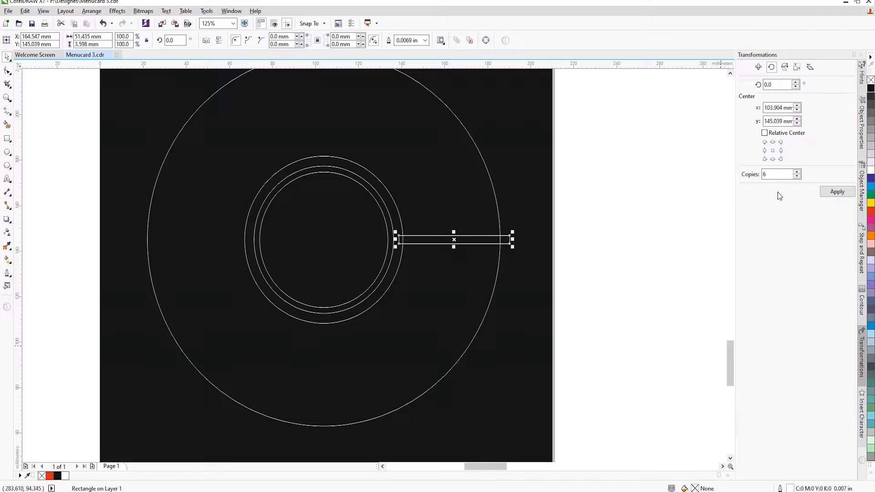
Step: Rotate the rectangle by 60° around the circles' centre with 6 copies to form evenly spaced spokes
left_click(778, 174)
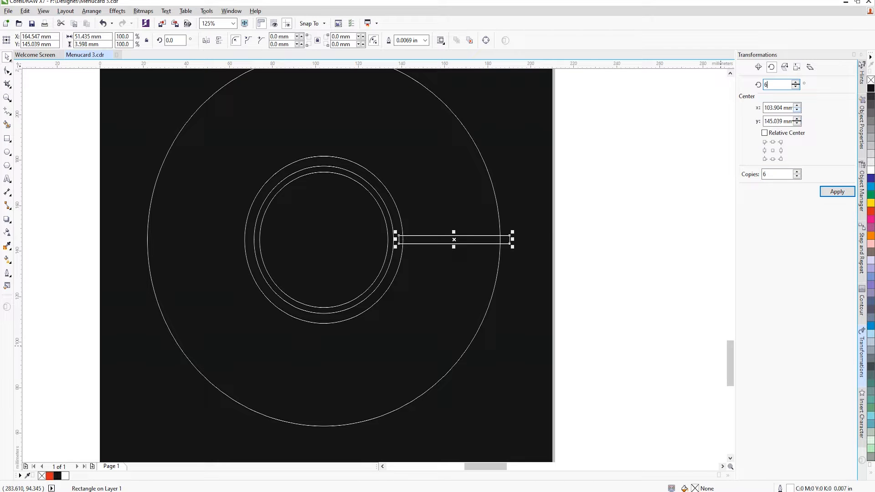
left_click(837, 191)
scroll(501, 226, "down", 2)
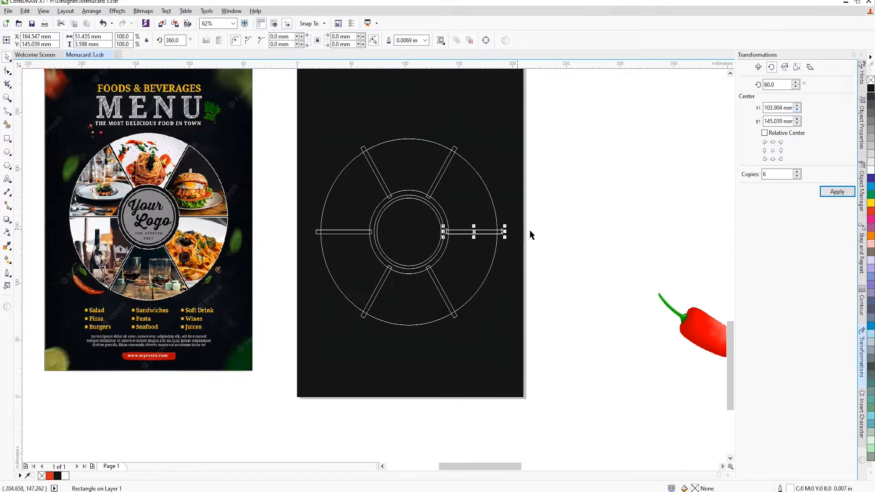
left_click(529, 229)
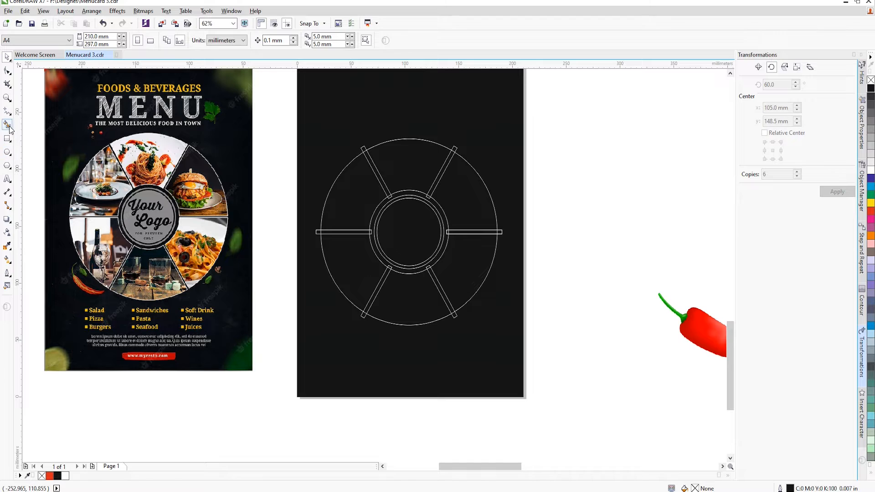
Step: Use Smart Fill to create six blue-grey segments between the spokes and the inner and outer circles
left_click(7, 125)
left_click(356, 201)
left_click(418, 177)
left_click(451, 198)
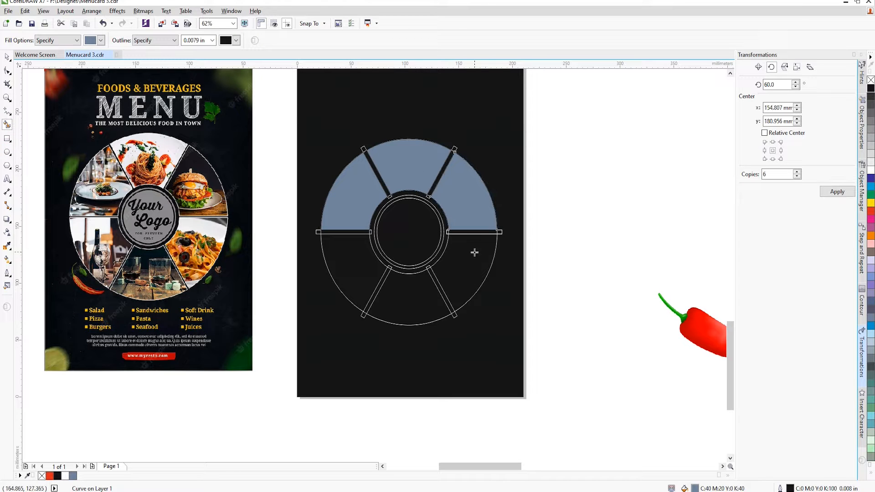
left_click(474, 253)
left_click(421, 298)
left_click(370, 283)
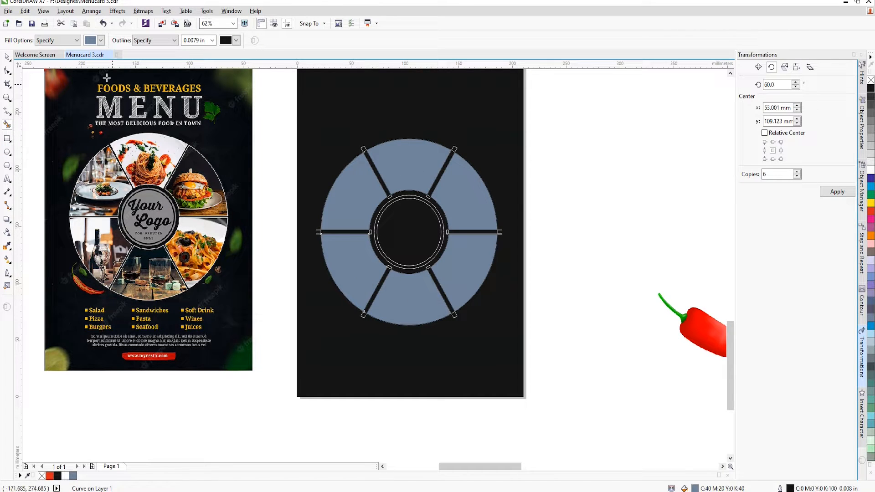
left_click(7, 58)
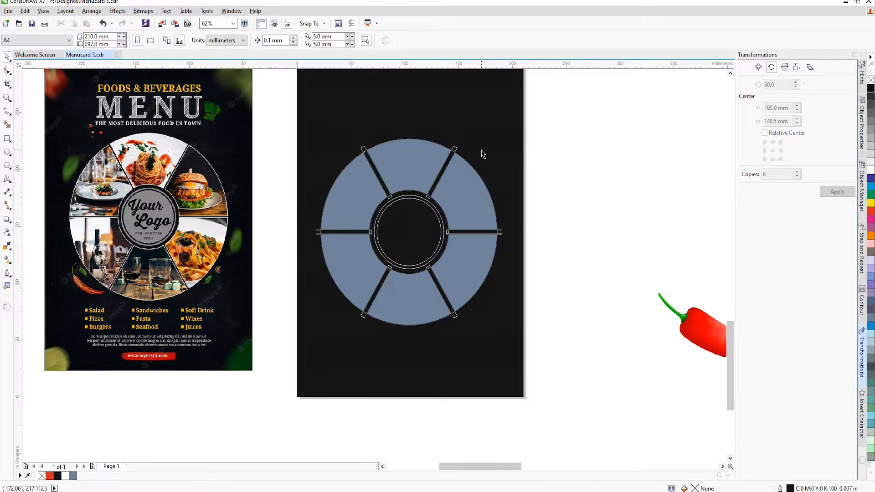
Step: Delete the three spoke rectangles on the right half of the wheel, leaving the gaps between segments
scroll(482, 152, "up", 2)
left_click(432, 155)
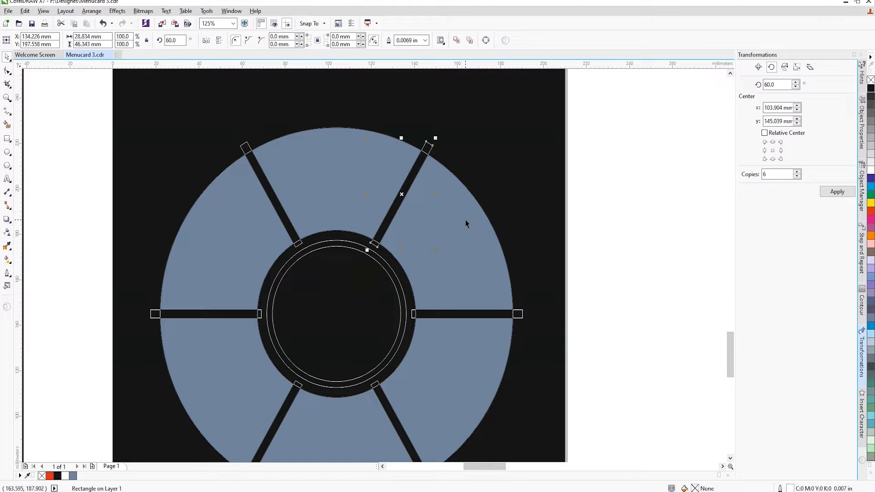
key("Escape")
left_click(522, 318)
key("Escape")
scroll(480, 192, "down", 2)
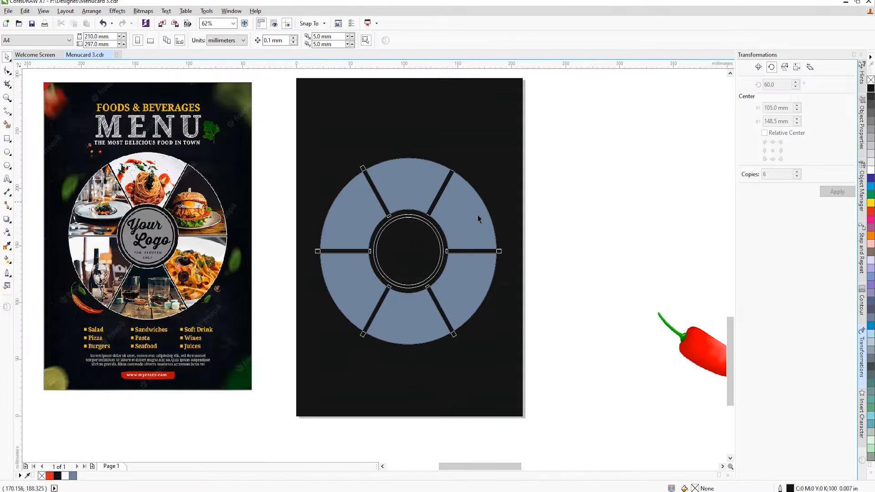
scroll(456, 238, "up", 2)
left_click(538, 268)
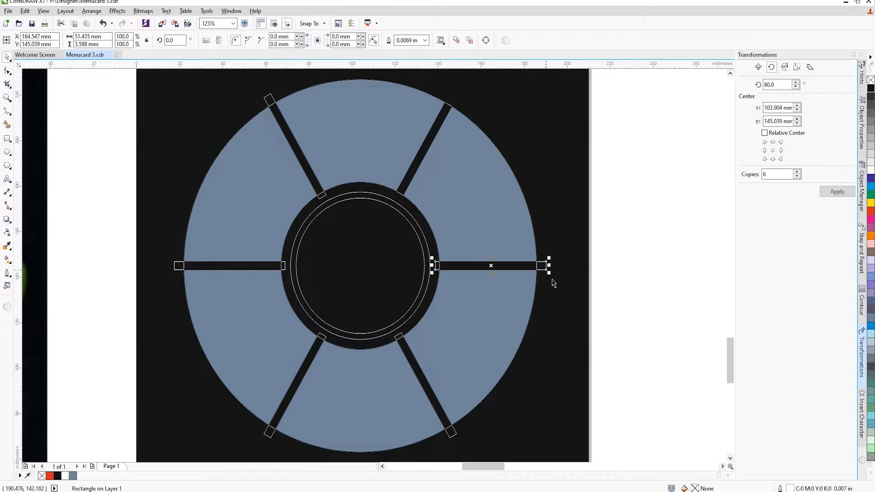
key("Escape")
left_click(452, 438)
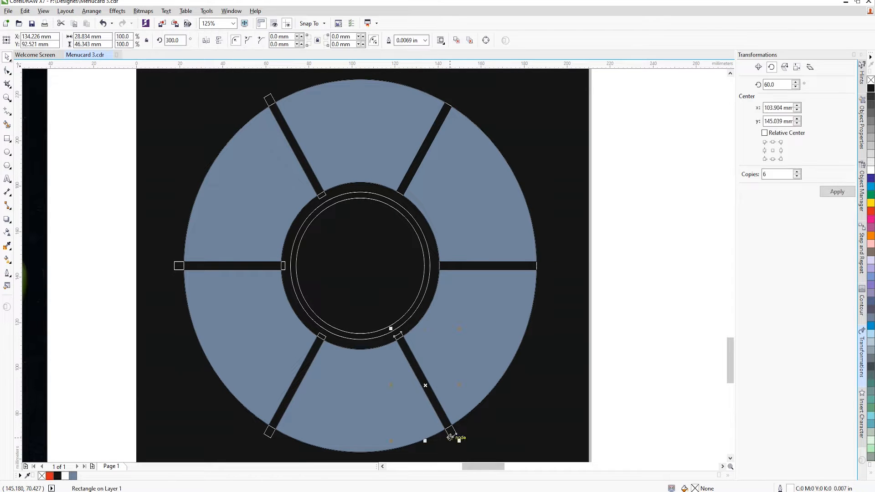
key("Escape")
Step: Delete the remaining three spoke rectangles on the left half of the wheel
scroll(375, 307, "down", 2)
scroll(327, 367, "up", 2)
left_click(324, 369)
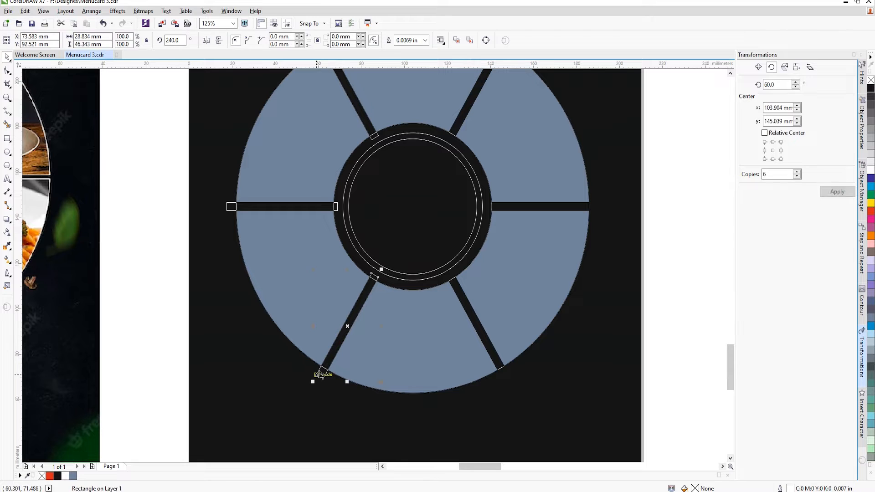
key("Escape")
left_click(235, 207)
key("Escape")
scroll(290, 285, "down", 2)
scroll(323, 162, "up", 2)
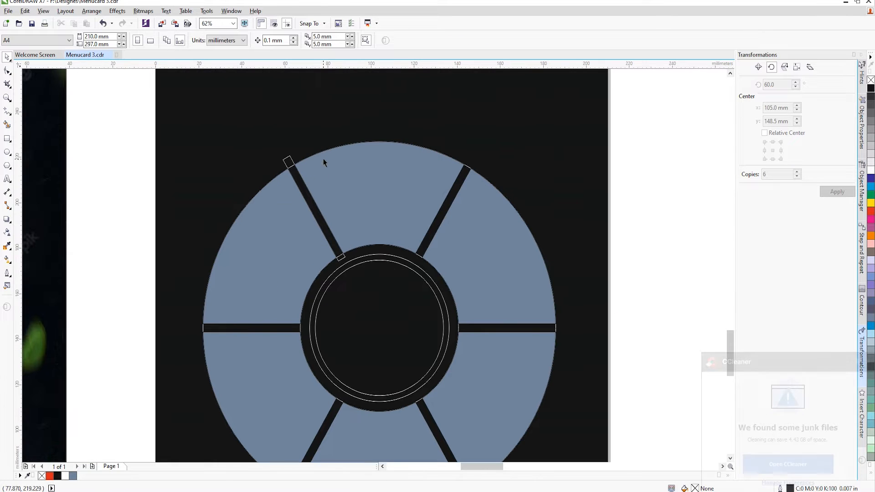
scroll(320, 191, "down", 4)
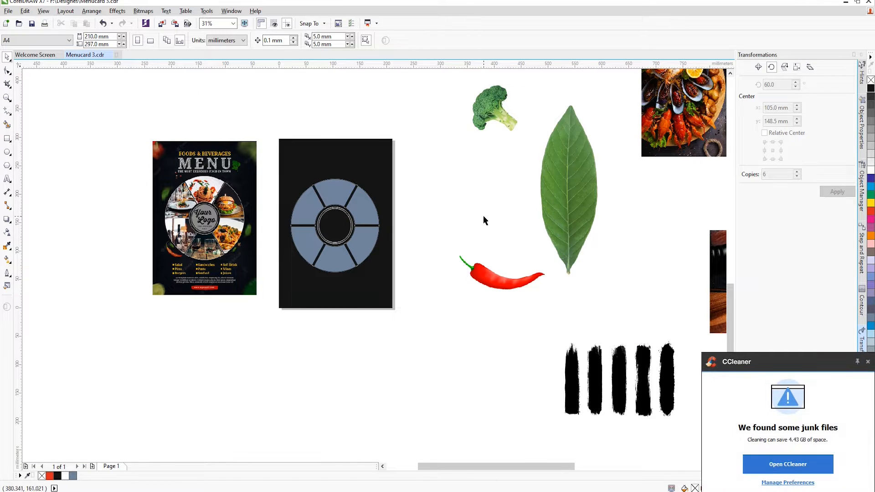
Step: Bring the pizza photo to just above the menu page and scale it down to about 87 mm wide
scroll(483, 216, "down", 1)
left_click_drag(582, 162, 582, 189)
left_click(645, 244)
left_click_drag(645, 246, 408, 140)
scroll(407, 141, "up", 1)
left_click_drag(456, 94, 356, 164)
Step: PowerClip the pizza photo inside the wheel's top segment
right_click(347, 181)
left_click(364, 190)
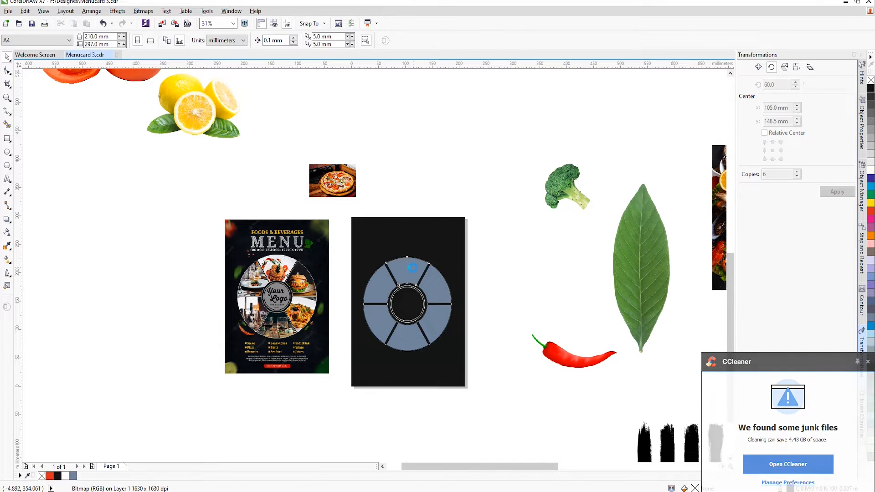
left_click(412, 271)
Step: Edit the top segment's PowerClip contents, centring the pizza photo over the segment and enlarging it to about 95.5 mm wide
scroll(412, 272, "up", 1)
left_click(377, 315)
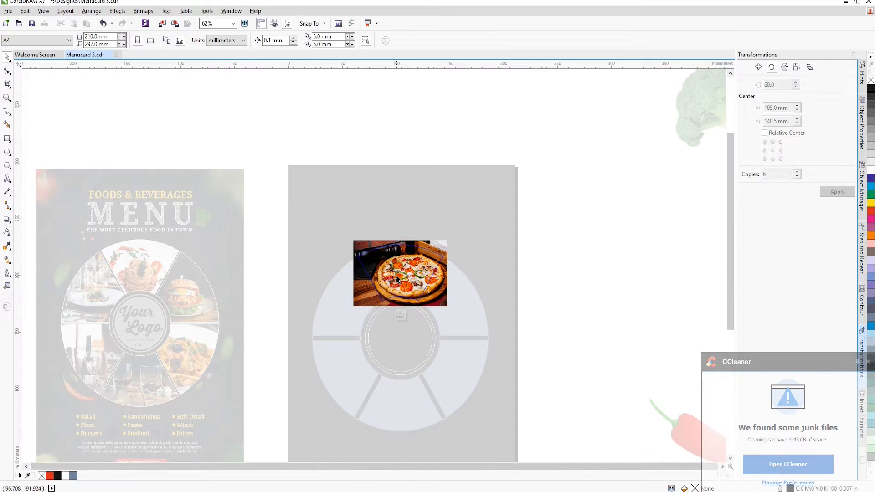
left_click(396, 276)
scroll(435, 276, "up", 1)
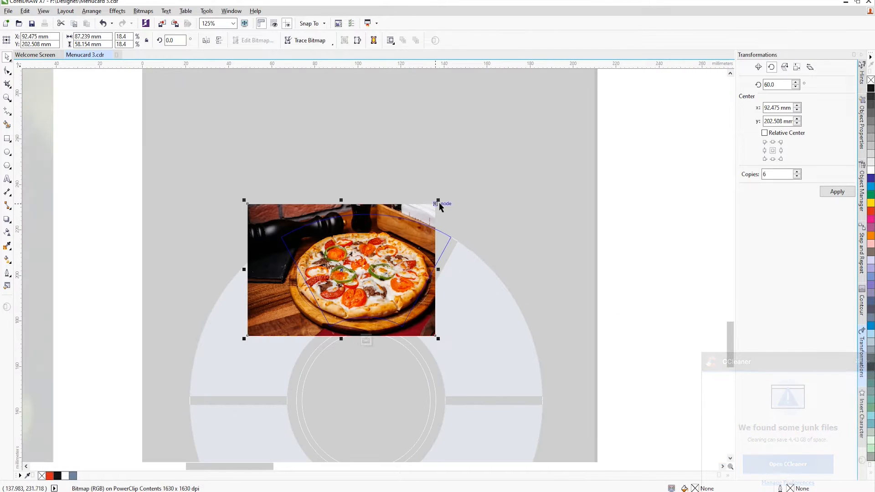
left_click_drag(439, 203, 465, 180)
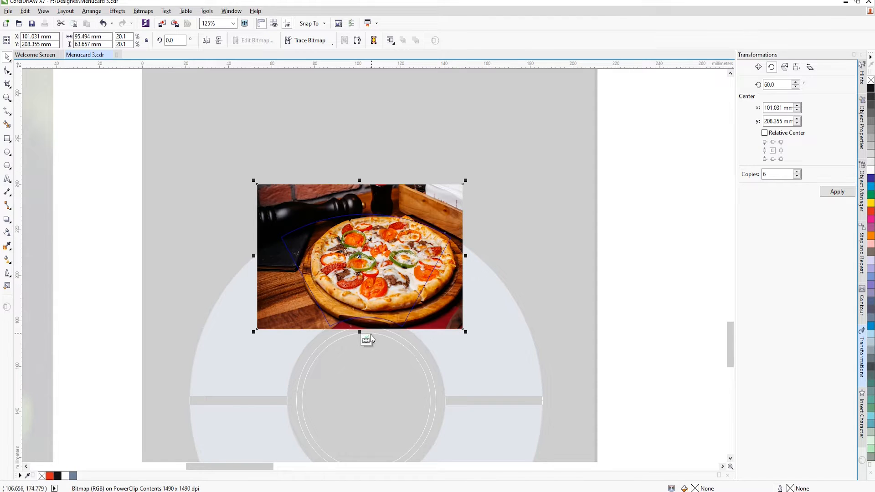
left_click(366, 340)
scroll(368, 341, "down", 2)
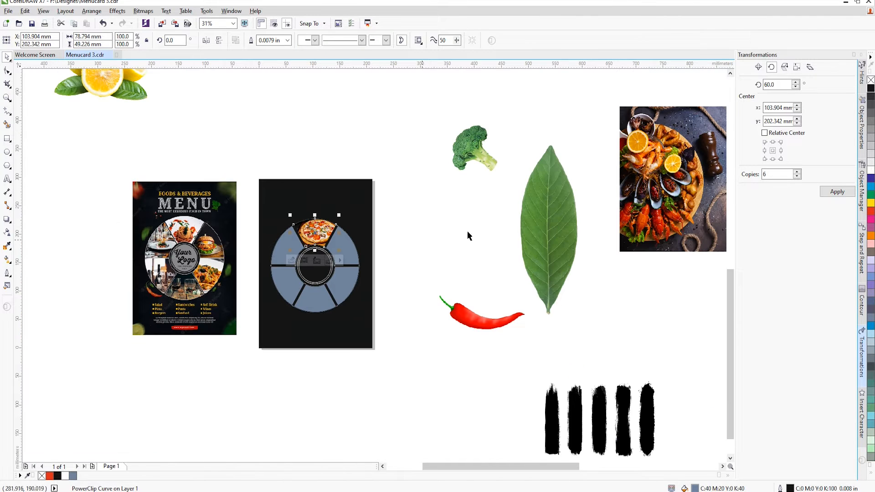
Step: Move the seafood platter photo next to the menu page's right edge
left_click(641, 191)
left_click_drag(641, 191, 397, 252)
scroll(465, 229, "down", 1)
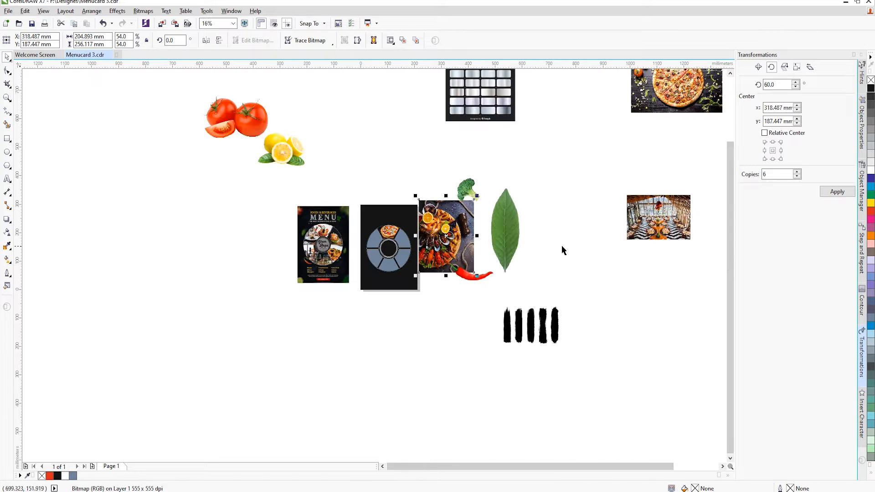
Step: Move the whole-pizza photo with tomatoes off the brush strokes to the open area up and left of the restaurant interior photo
left_click_drag(635, 75, 505, 297)
scroll(496, 296, "down", 1)
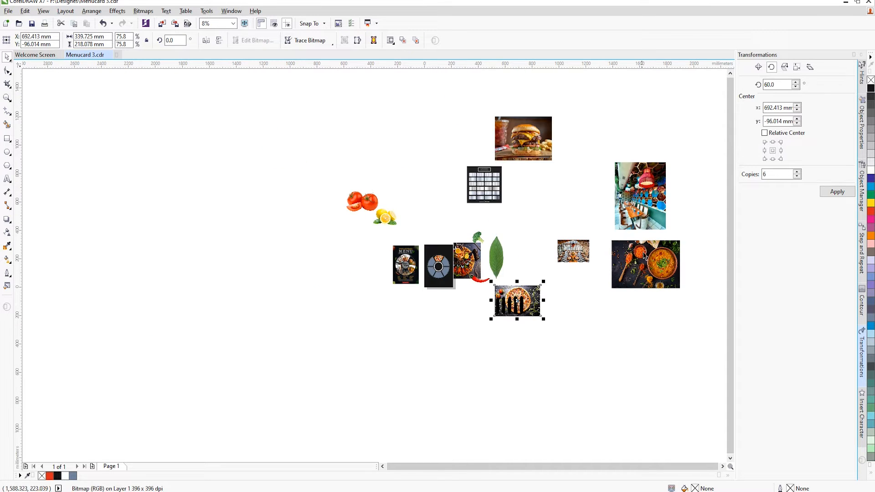
scroll(637, 223, "up", 1)
left_click_drag(399, 376, 459, 214)
Step: Bring the lentil soup photo to just above the menu page and scale it down to about 102.6 mm wide
mouse_move(658, 299)
left_mouse_down()
mouse_move(455, 302)
mouse_move(422, 235)
left_mouse_up()
scroll(491, 209, "up", 1)
left_click_drag(502, 207, 592, 150)
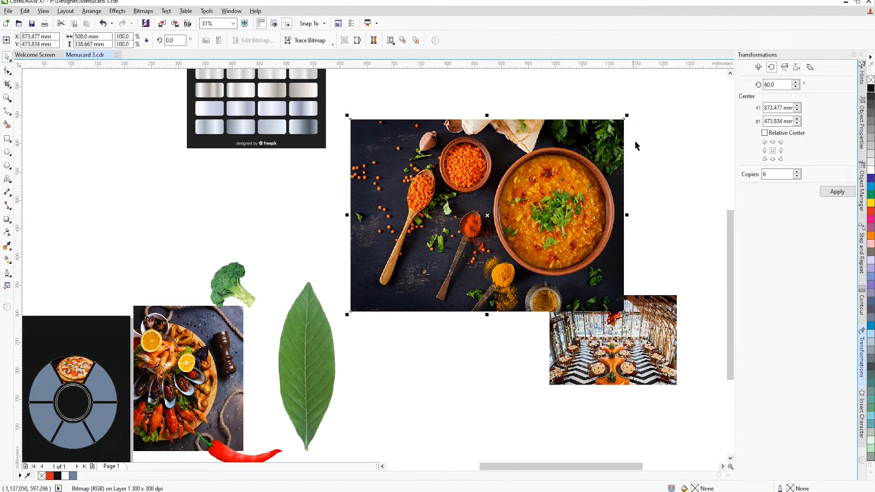
mouse_move(624, 117)
left_mouse_down()
mouse_move(405, 277)
mouse_move(295, 264)
left_mouse_up()
scroll(501, 255, "down", 1)
scroll(295, 265, "up", 2)
Step: PowerClip the lentil soup photo inside the wheel's upper-right segment
right_click(296, 268)
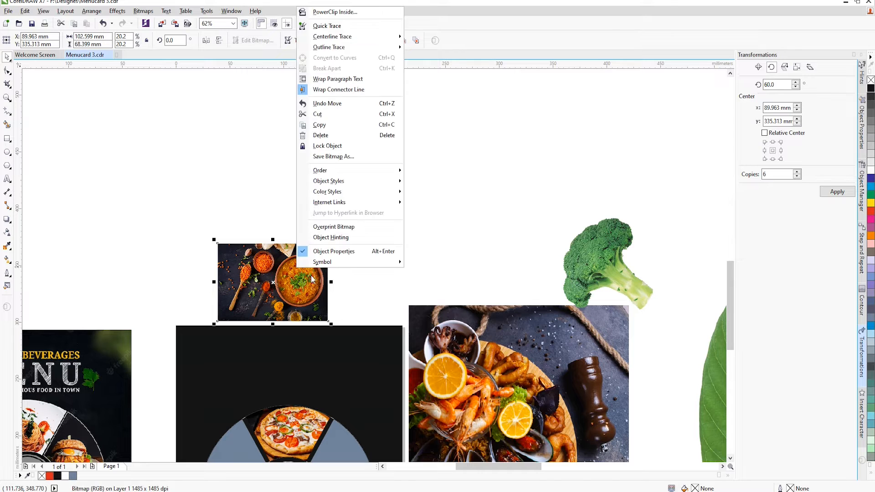
left_click(336, 13)
left_click(351, 436)
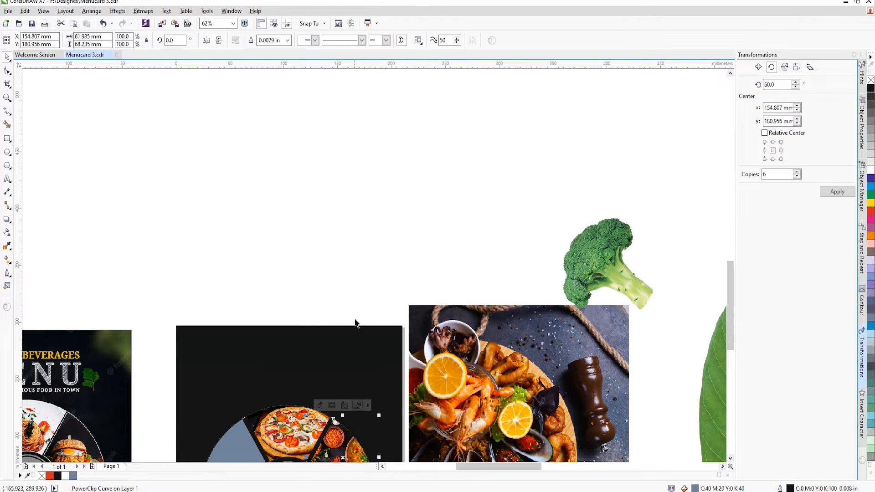
scroll(354, 321, "down", 1)
scroll(350, 403, "up", 1)
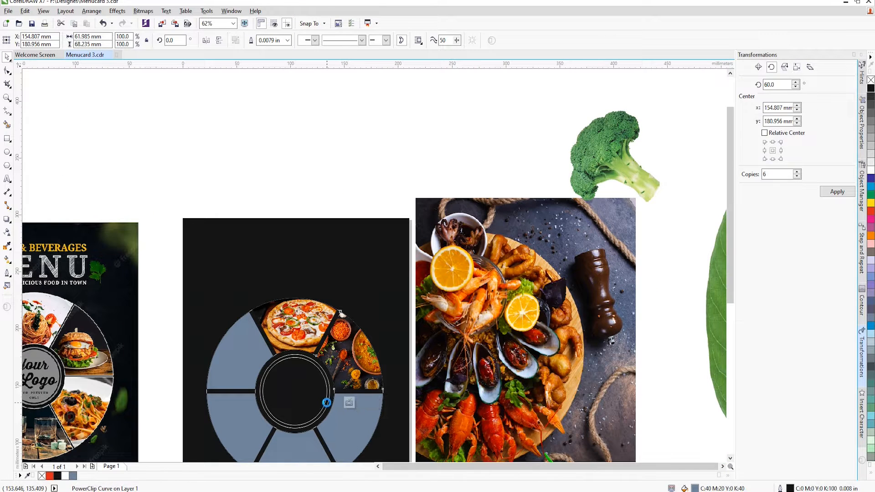
Step: Edit the upper-right segment's PowerClip contents, placing the soup bowl over the segment and enlarging the photo to about 115 mm wide
left_click(325, 403)
scroll(351, 361, "up", 1)
left_click_drag(352, 368, 311, 366)
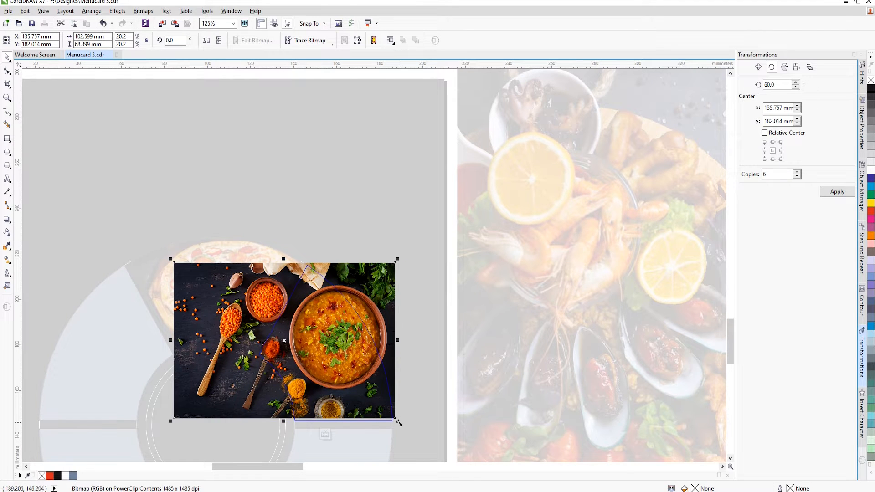
left_click_drag(398, 422, 426, 443)
left_click_drag(333, 362, 324, 362)
scroll(345, 355, "down", 1)
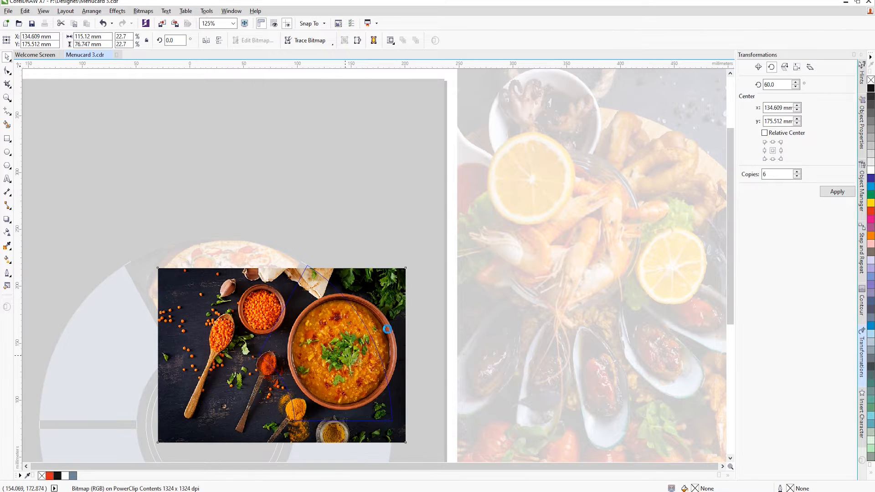
left_click(356, 360)
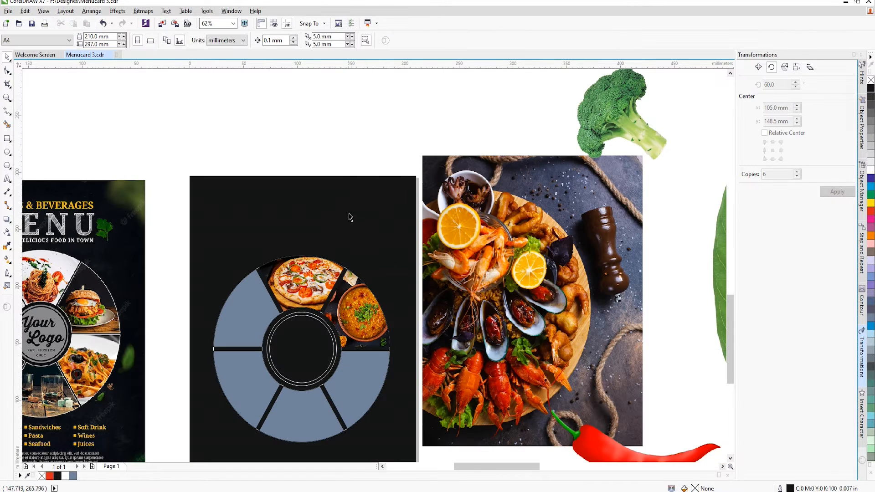
Step: Move the red chilli off the seafood platter photo to behind the green leaf
scroll(347, 215, "down", 1)
left_click(459, 277)
left_click_drag(459, 277, 469, 245)
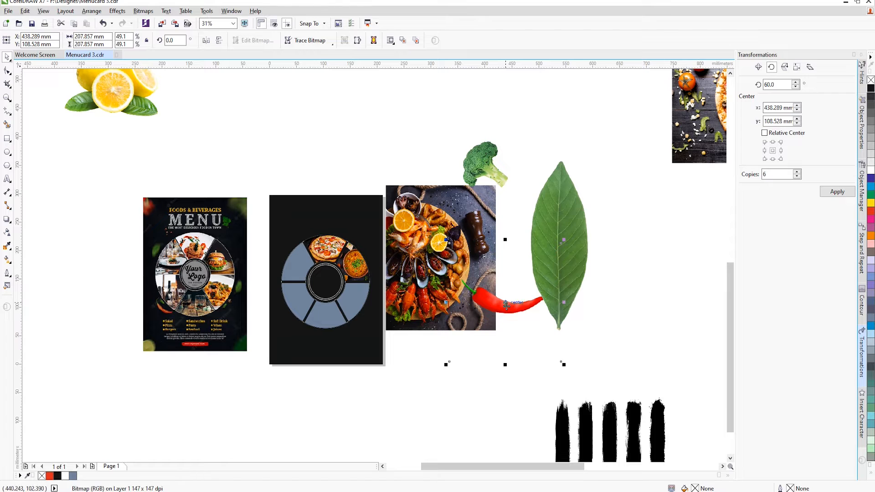
left_click_drag(506, 304, 572, 305)
Step: Scale the seafood platter photo down to about 76 mm wide beside the menu page
left_click(505, 214)
left_click(494, 199)
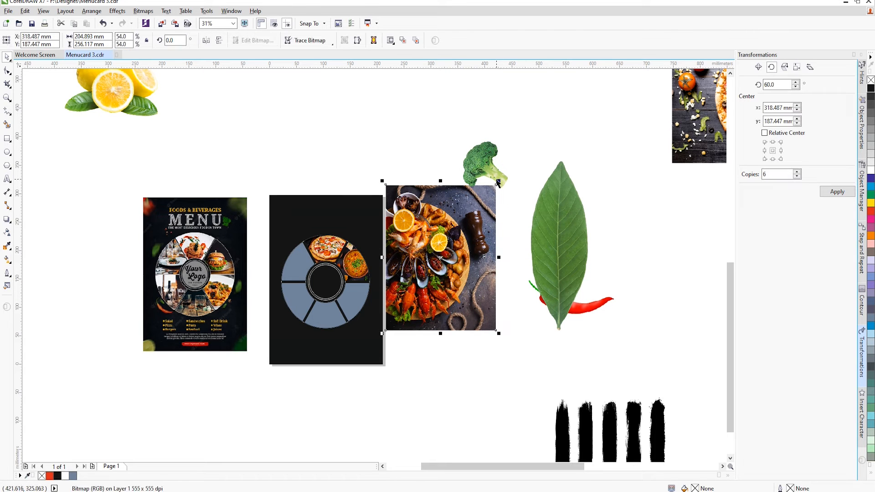
left_click_drag(498, 180, 438, 276)
scroll(440, 276, "down", 1)
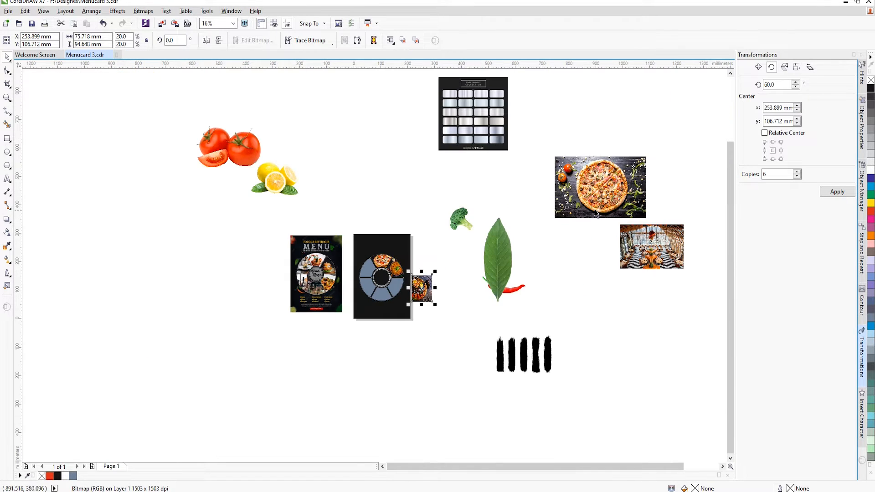
Step: Move the whole-pizza photo beside the leaf, and bring the restaurant interior photo to the menu page's upper-left corner at about 99.7 mm wide
left_click_drag(583, 196, 533, 251)
left_click_drag(674, 233, 400, 333)
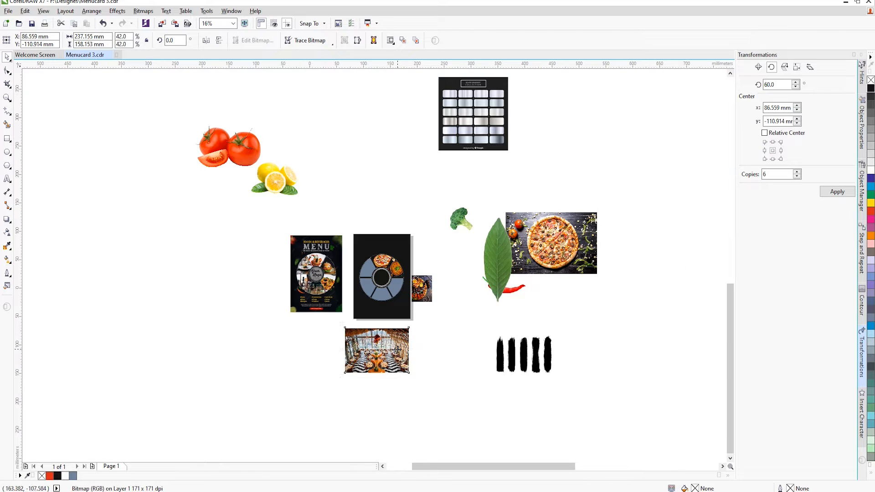
scroll(423, 310, "up", 1)
left_click_drag(424, 304, 331, 136)
scroll(331, 122, "up", 1)
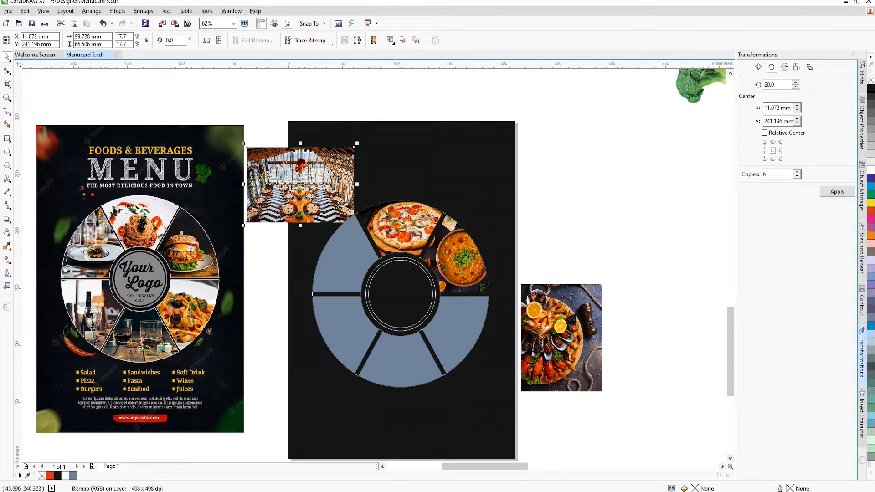
left_click_drag(338, 179, 325, 118)
Step: PowerClip the restaurant interior photo inside the wheel's upper-left segment
right_click(325, 122)
left_click(354, 132)
left_click(356, 250)
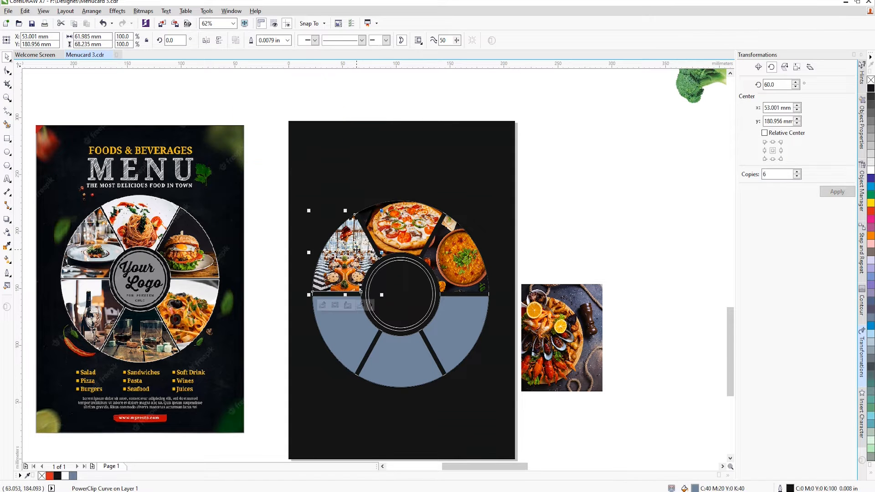
Step: Edit the upper-left segment's PowerClip contents, shifting the restaurant interior photo down and enlarging it to about 117.5 mm wide
scroll(356, 248, "up", 1)
left_click(310, 348)
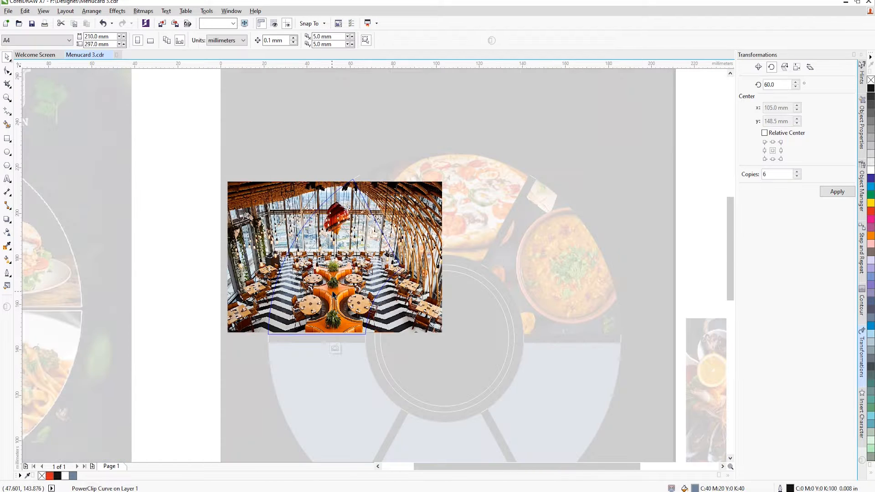
left_click_drag(334, 286, 330, 299)
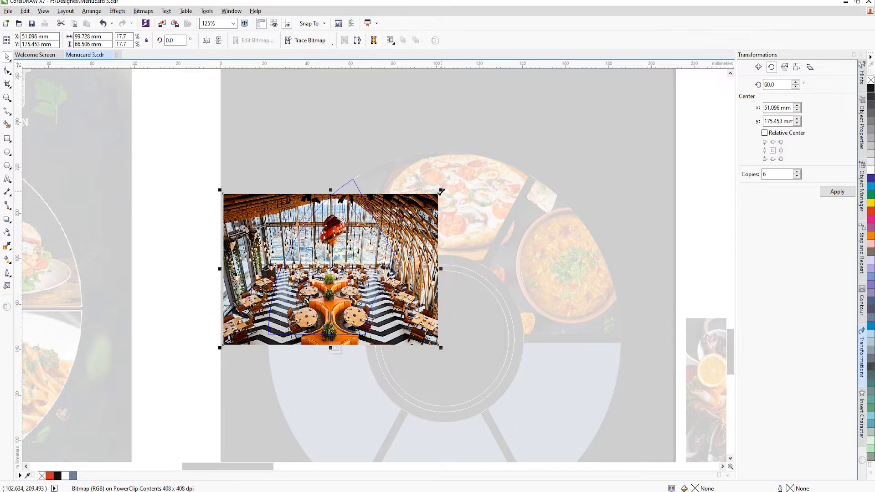
left_click_drag(441, 191, 478, 162)
left_click(335, 348)
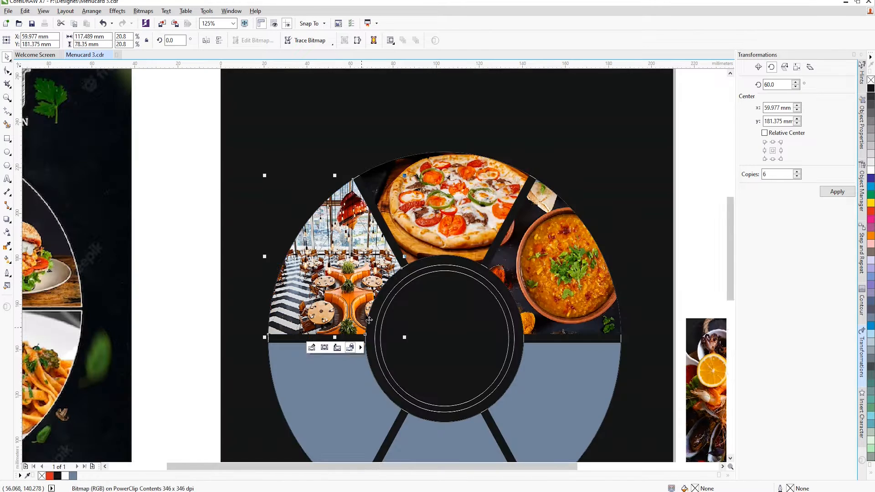
Step: Move the whole-pizza photo below the menu page and bring the red-lamp restaurant photo below the reference card
scroll(350, 258, "down", 5)
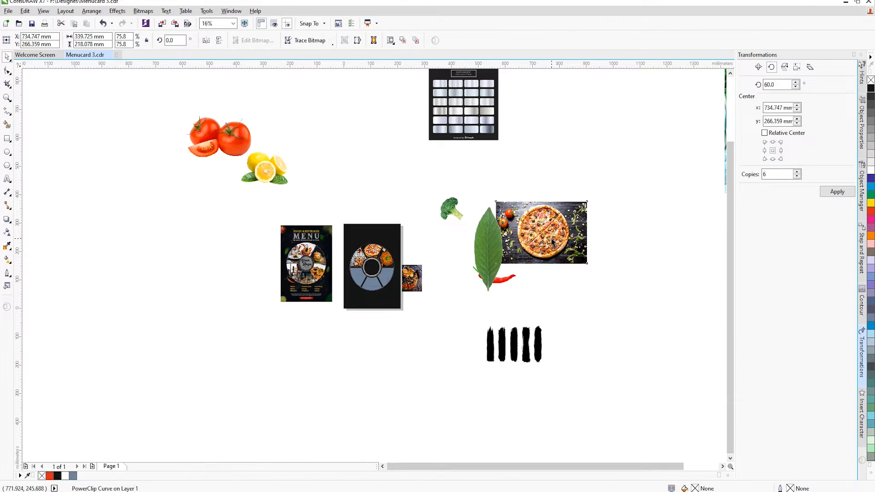
left_click_drag(534, 209, 431, 314)
scroll(431, 315, "down", 2)
left_click(600, 204)
left_click_drag(603, 212, 370, 347)
scroll(408, 297, "up", 4)
scroll(495, 310, "down", 2)
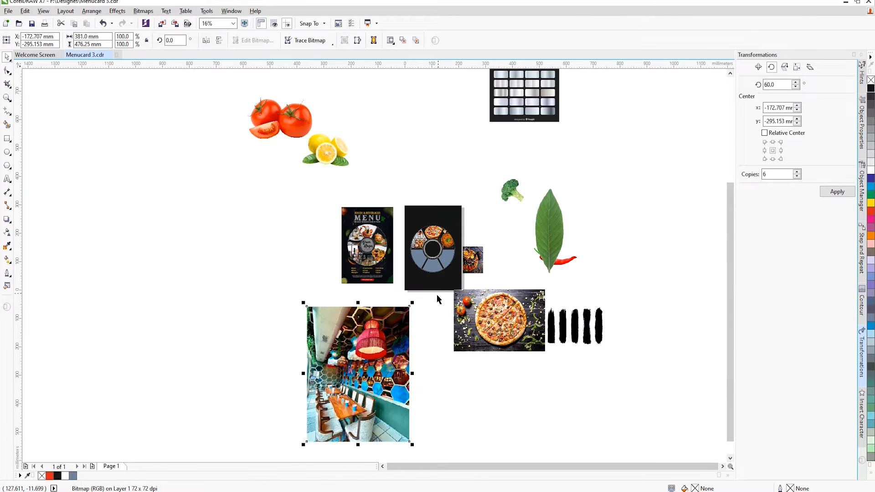
Step: PowerClip the seafood platter photo inside the wheel's lower-right segment
scroll(449, 264, "up", 2)
left_click(506, 259)
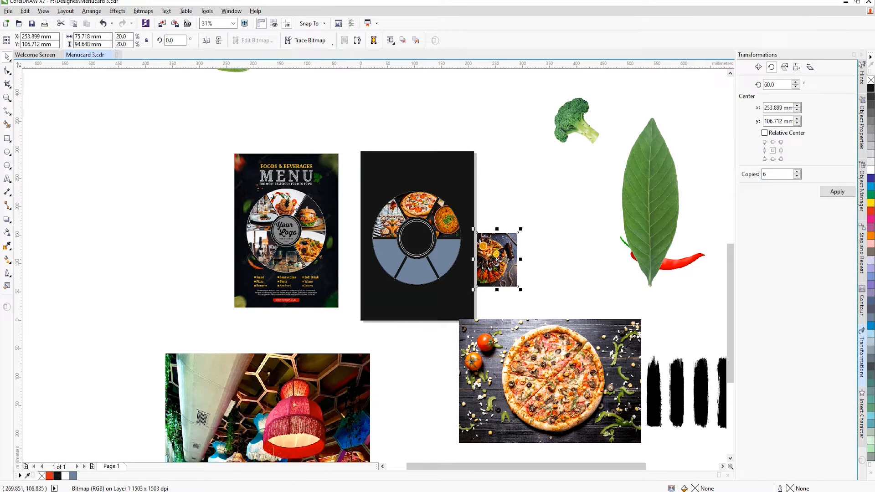
right_click(504, 259)
left_click(521, 6)
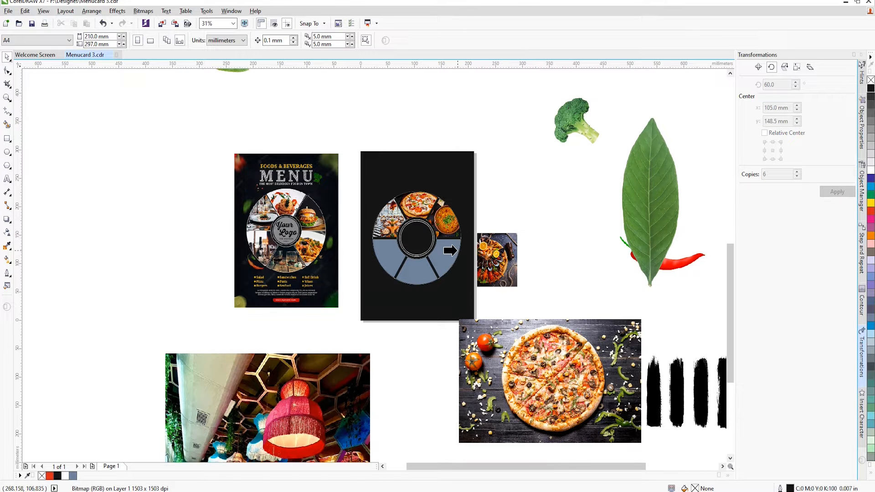
left_click(449, 250)
scroll(449, 250, "up", 2)
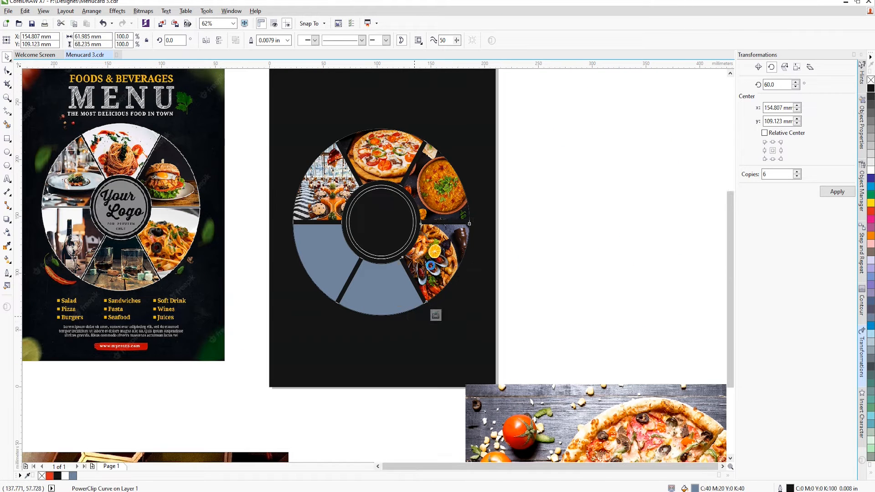
Step: Edit the lower-right segment's PowerClip contents, scaling the seafood photo to 18.3%, moving it up and rotating it to about 332°
double_click(431, 265)
left_click(447, 248)
scroll(448, 248, "up", 1)
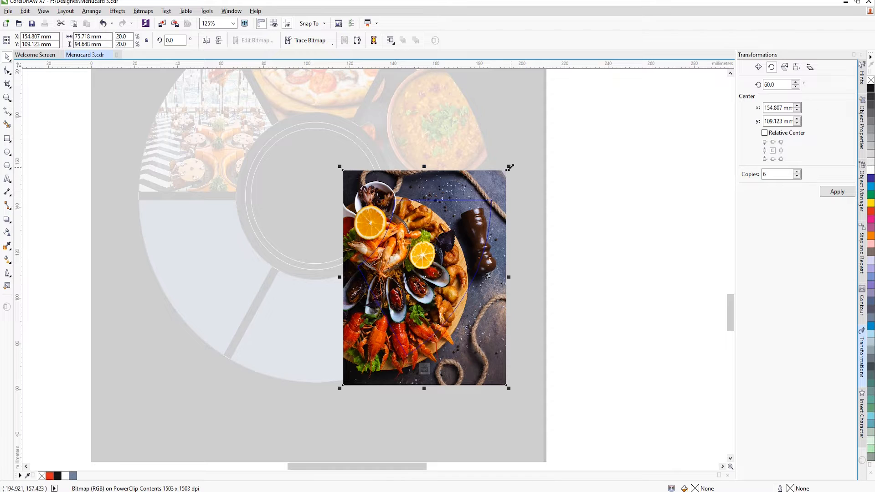
left_click_drag(509, 168, 493, 188)
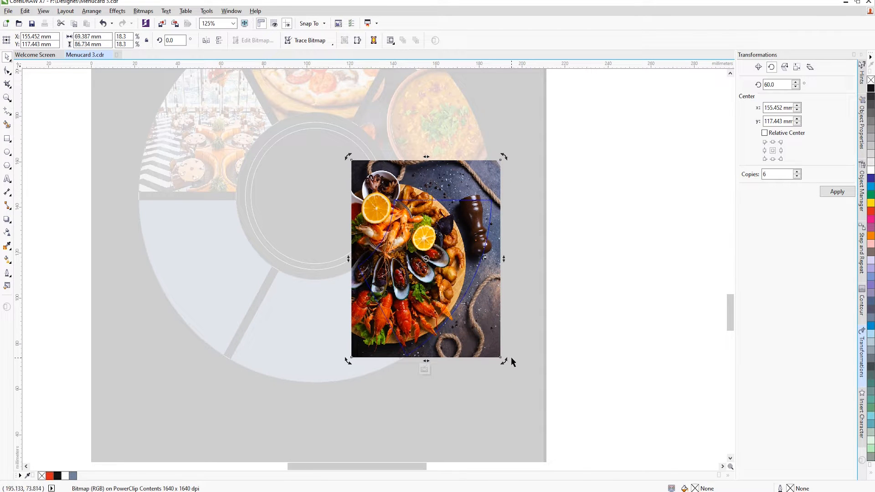
left_click_drag(505, 363, 445, 367)
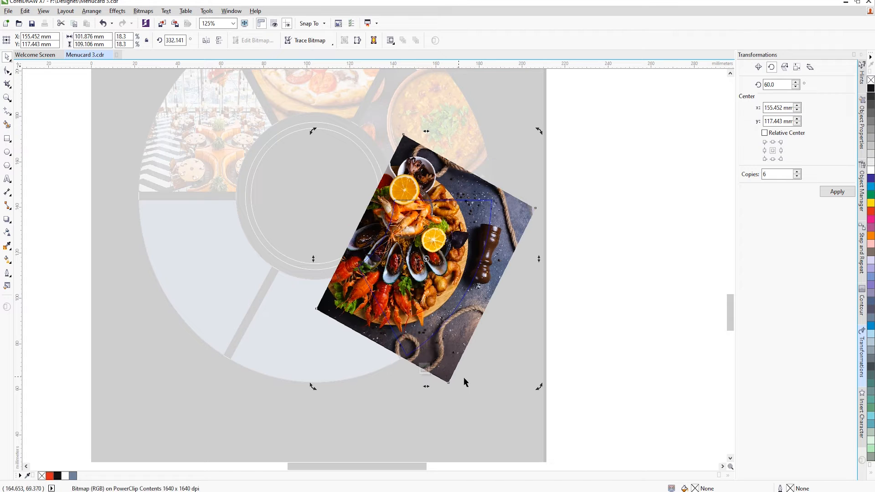
left_click(436, 353)
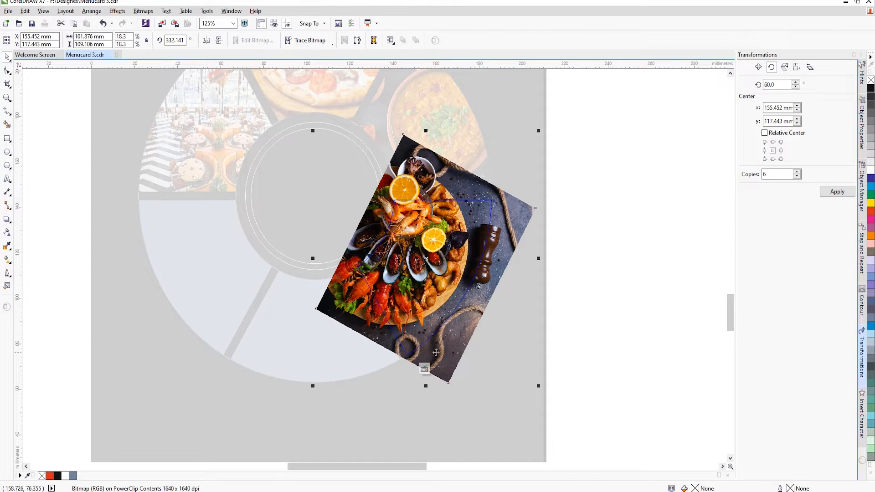
left_click(424, 369)
left_click(574, 301)
Step: Bring the red-lamp restaurant photo to the right of the menu page and scale it down to about 73.5 mm wide
scroll(370, 342, "down", 4)
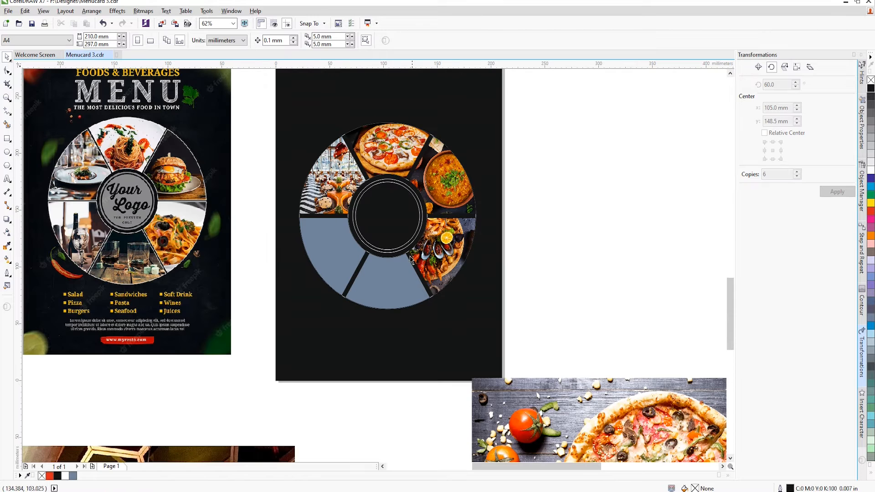
left_click_drag(304, 384, 318, 366)
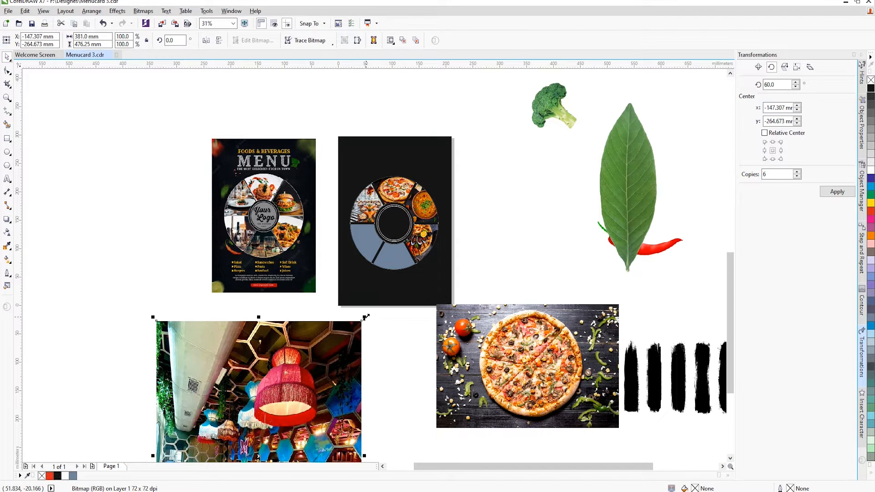
left_click_drag(366, 316, 534, 160)
left_click(270, 422)
scroll(521, 169, "up", 1)
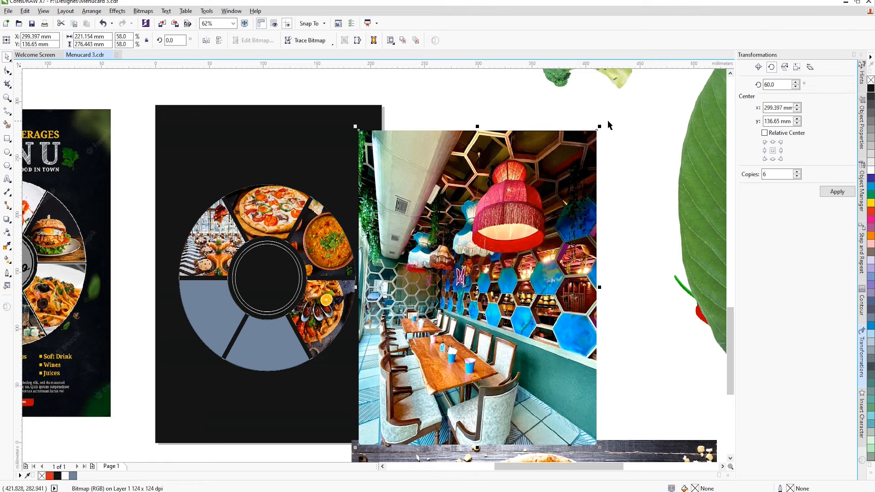
left_click_drag(598, 135, 438, 340)
left_click_drag(417, 376, 502, 234)
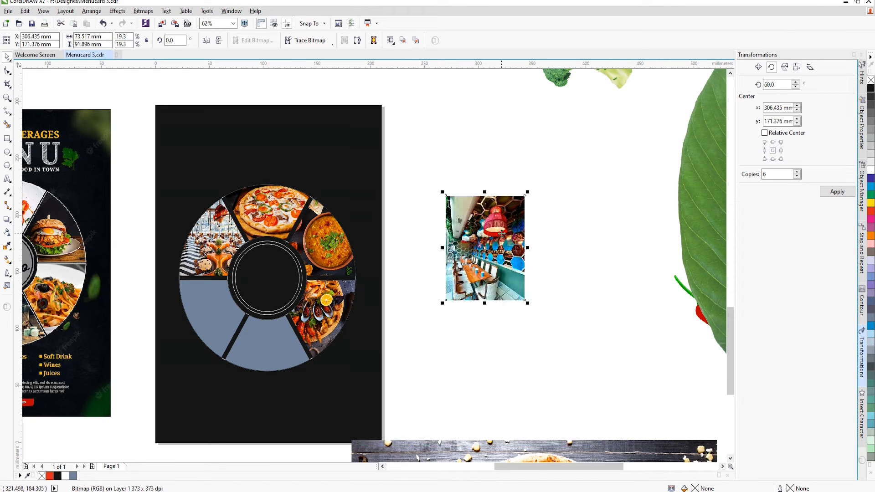
Step: PowerClip the red-lamp restaurant photo inside the wheel's lower-left segment
right_click(502, 235)
left_click(538, 239)
left_click(220, 327)
scroll(219, 326, "up", 1)
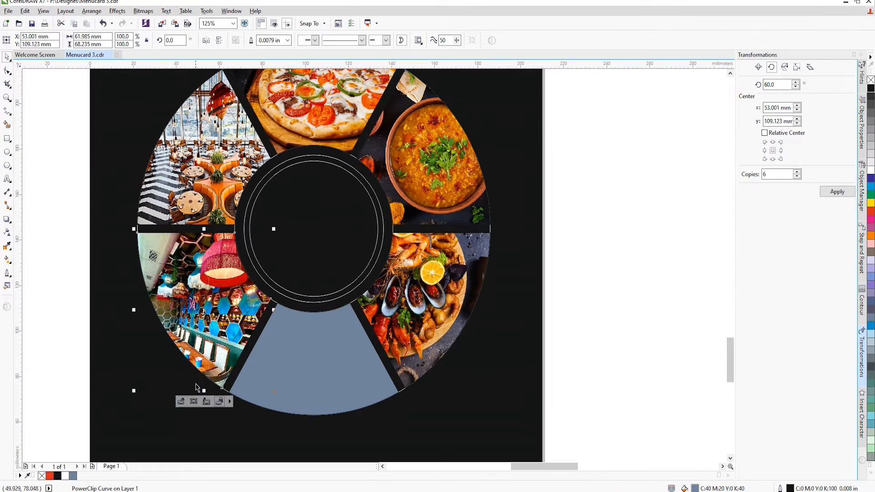
Step: Try rotating the red-lamp restaurant photo about 30° within the lower-left segment's PowerClip contents, and undo the rotation
left_click(181, 401)
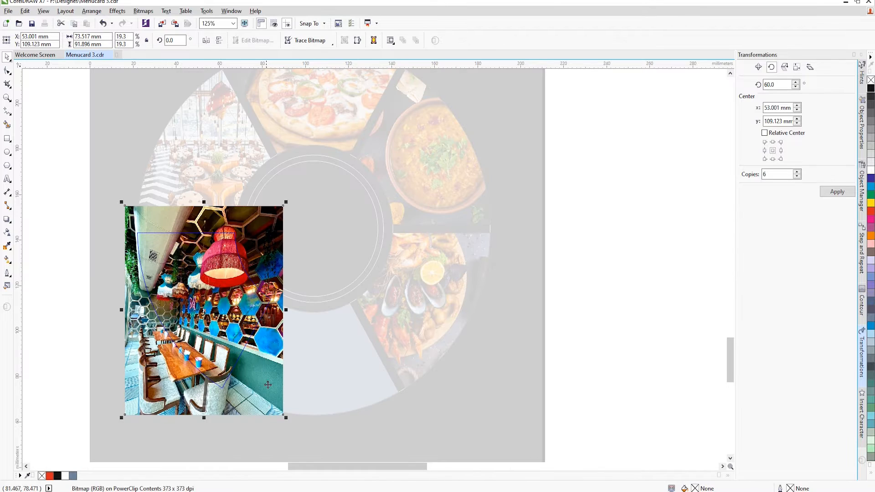
left_click_drag(287, 420, 310, 379)
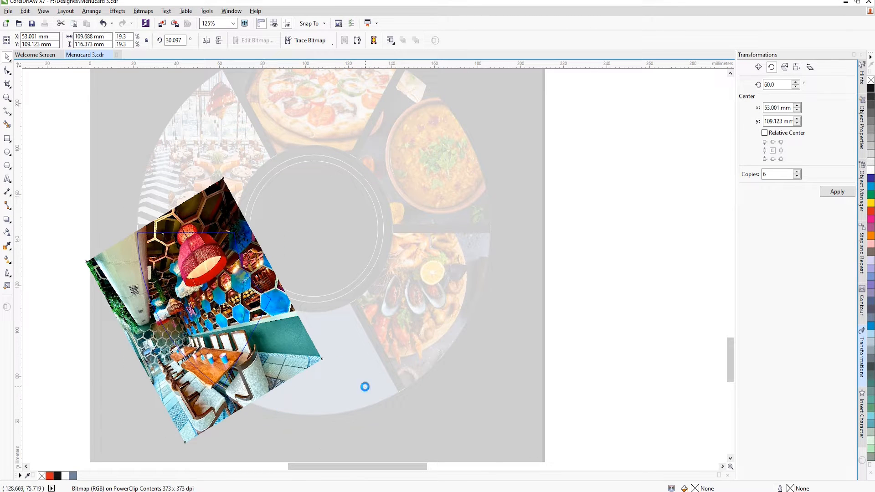
key("ctrl+z")
left_click(205, 402)
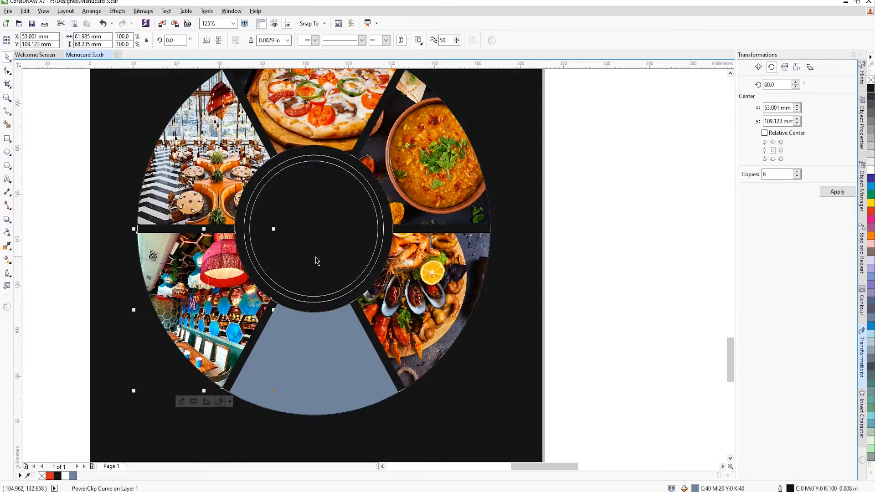
Step: Move the dark-wood pizza photo aside, bring the burger photo to the menu page's lower edge, and scale the burger photo to 14.5%
scroll(316, 261, "down", 2)
left_click_drag(423, 382, 474, 285)
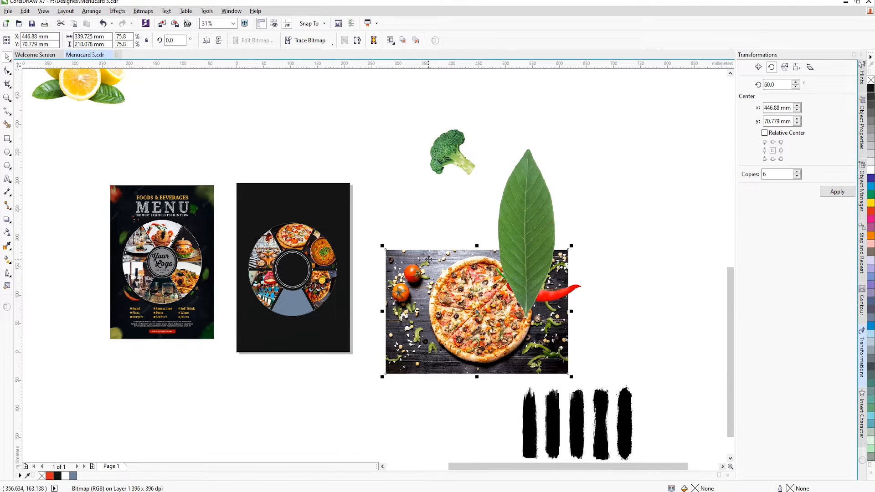
scroll(438, 260, "down", 4)
left_click(484, 139)
left_click_drag(485, 139, 392, 321)
scroll(413, 300, "up", 4)
left_click_drag(455, 291, 390, 227)
scroll(415, 208, "up", 4)
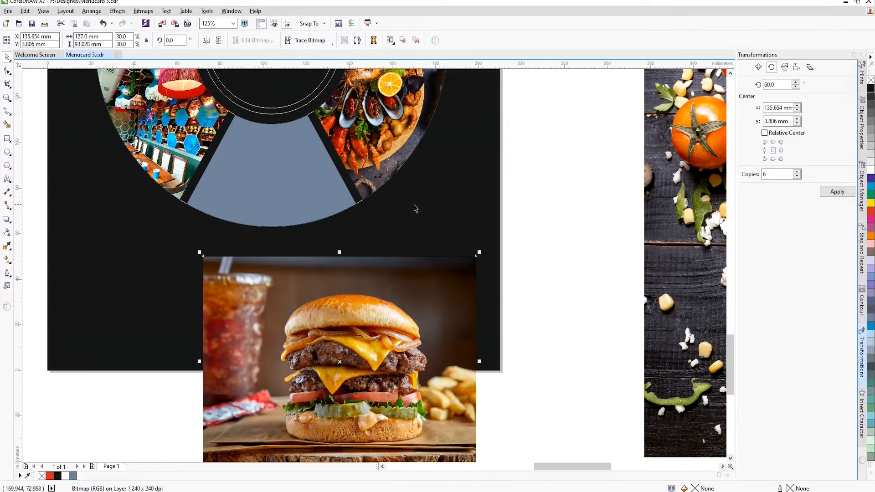
left_click_drag(481, 252, 337, 361)
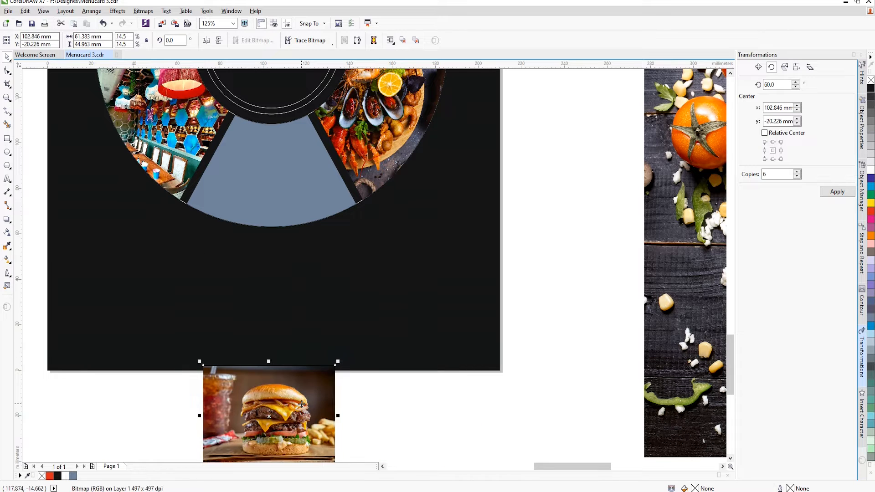
Step: Move the burger photo onto the page and PowerClip it inside the wheel's empty bottom segment
left_click_drag(303, 392, 364, 286)
right_click(364, 286)
left_click(401, 29)
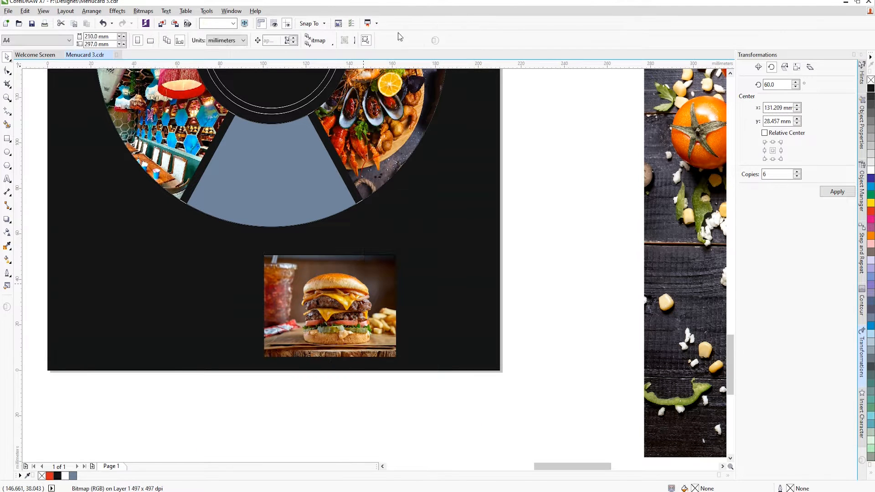
left_click(269, 205)
Step: Edit the bottom segment's PowerClip contents, scaling the burger photo to 22.2% and positioning the burger within the segment
left_click(248, 241)
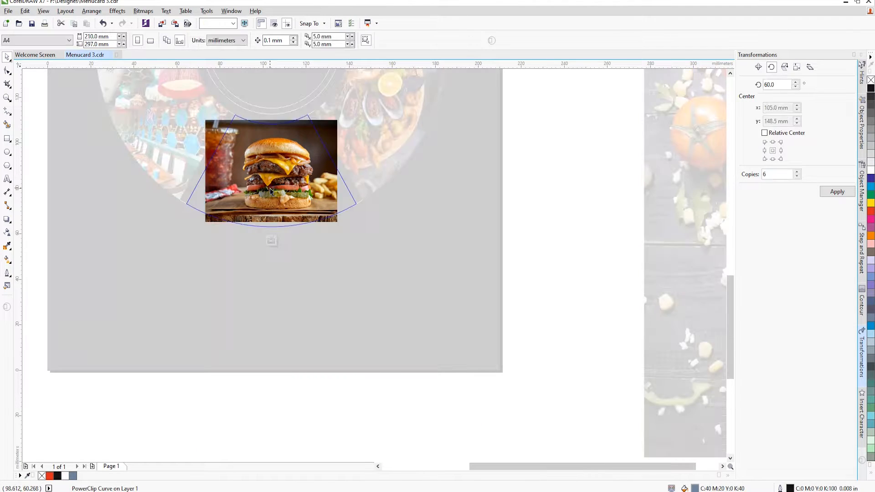
left_click_drag(274, 192, 255, 199)
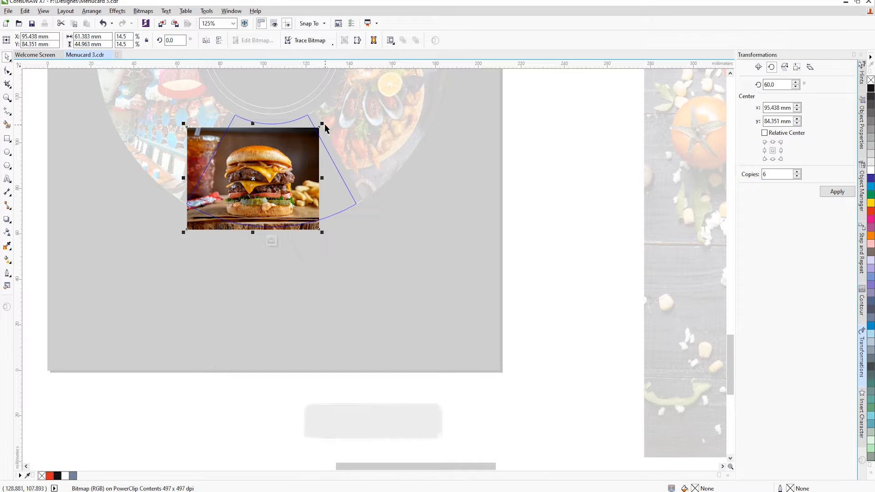
left_click_drag(322, 123, 373, 83)
left_click_drag(345, 138, 332, 149)
left_click_drag(362, 245, 379, 259)
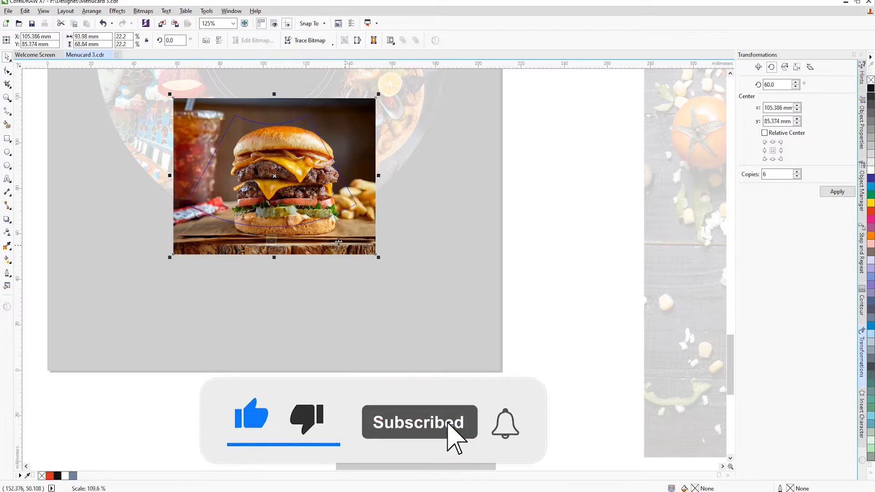
left_click_drag(326, 216, 334, 212)
left_click(271, 240)
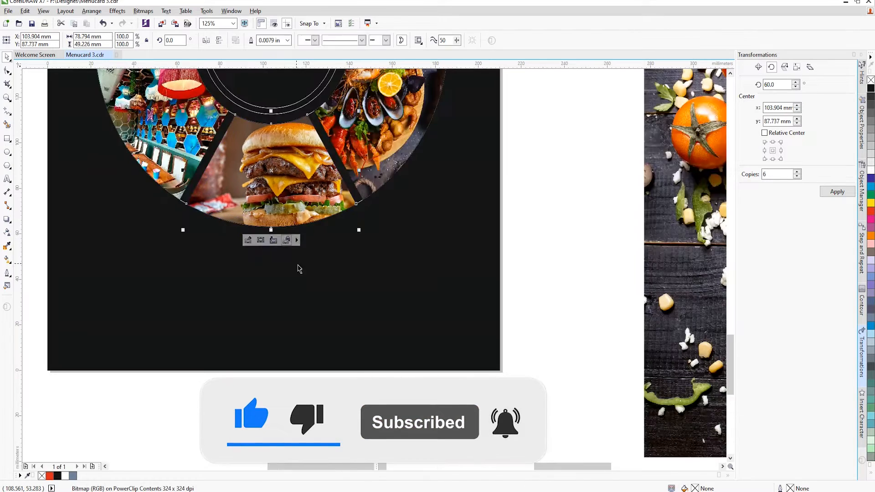
Step: Select all six photo segments of the wheel and choose a white outline 0.03125 in wide
scroll(296, 267, "down", 3)
scroll(308, 159, "up", 2)
left_click(308, 159)
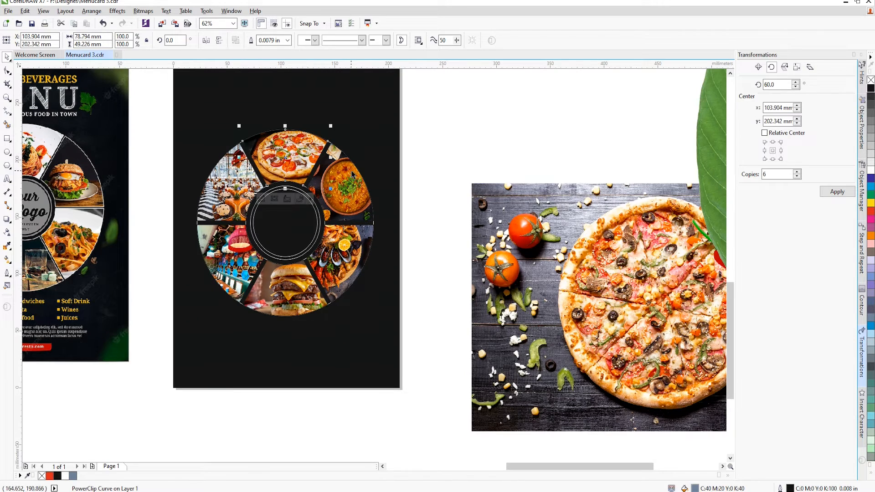
left_click(353, 174, "shift")
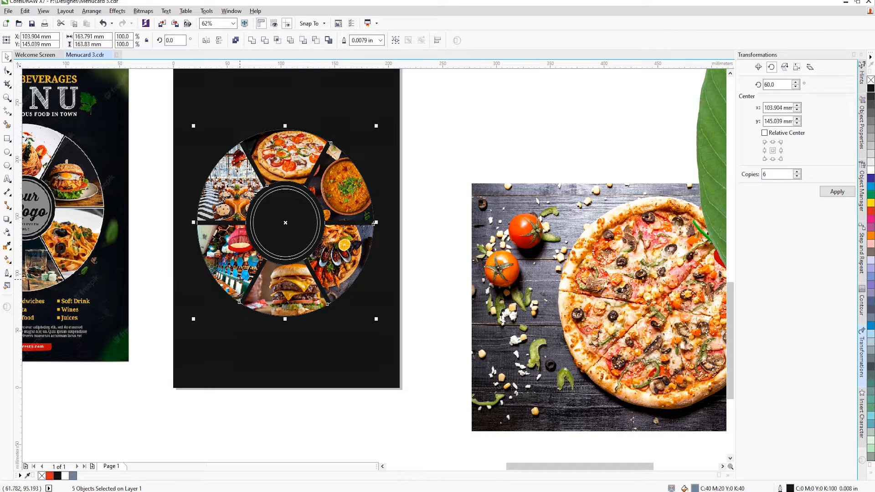
key("F12")
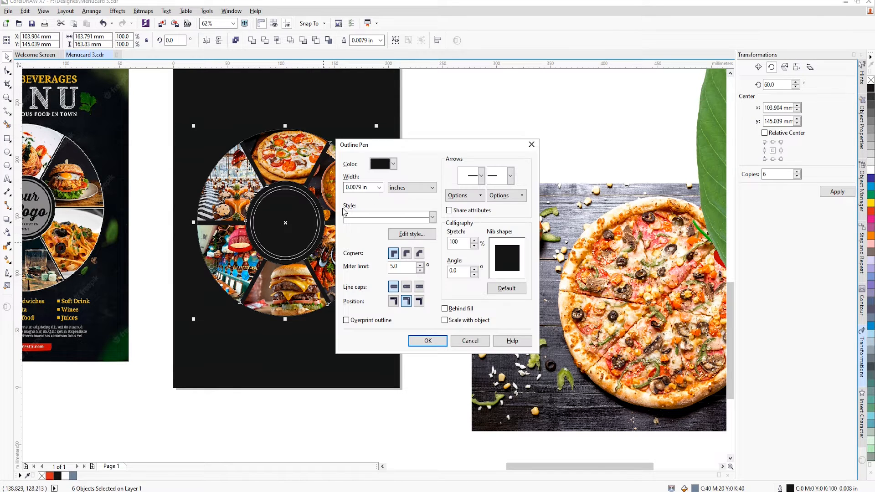
left_click(394, 164)
left_click(403, 184)
left_click(379, 187)
left_click(362, 250)
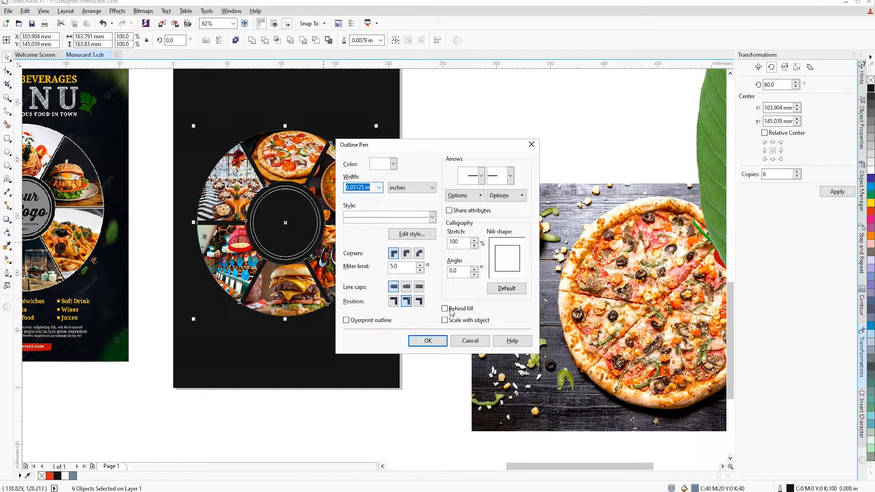
Step: Place the segments' outline behind the fill, make it scale with the object, keep mitered corners, and apply the outline settings
left_click(454, 311)
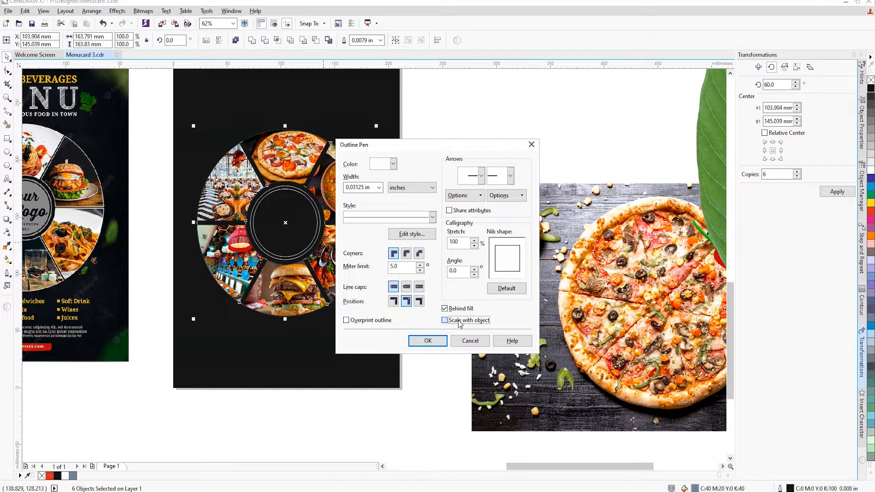
left_click(406, 256)
left_click(395, 254)
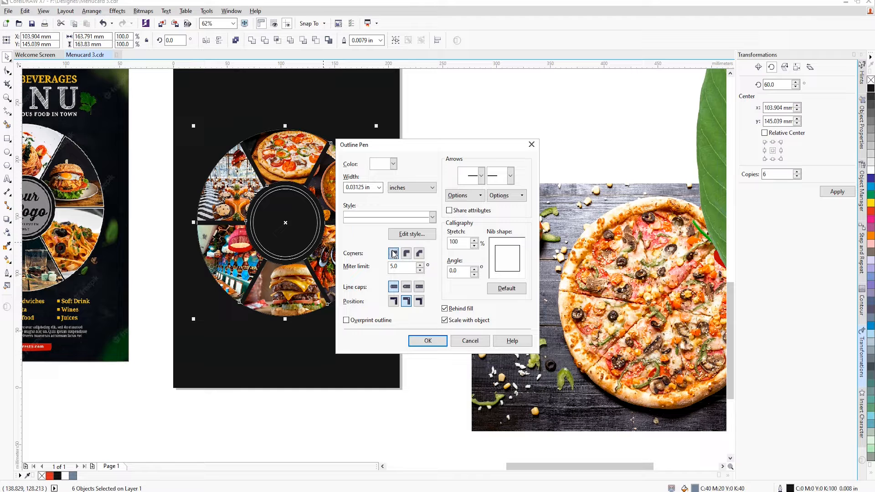
left_click(428, 341)
Step: Try a 0.1 in outline width on the six wheel segments
scroll(289, 189, "up", 2)
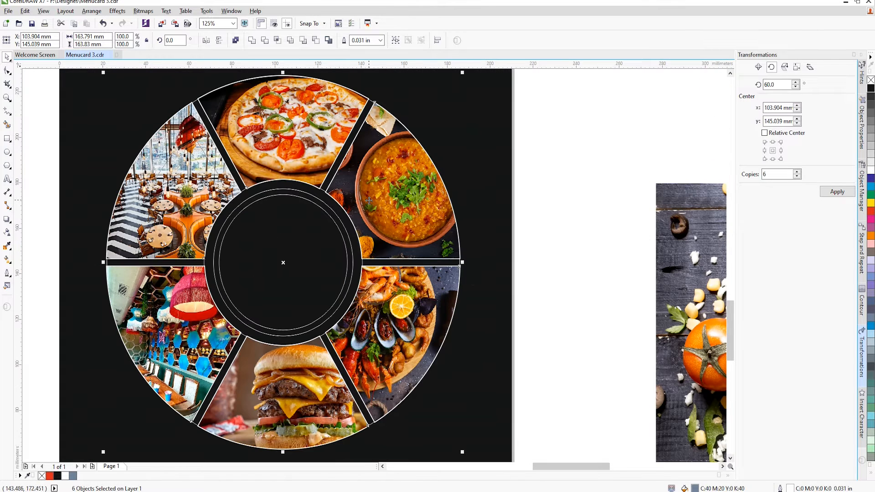
key("F12")
left_click(379, 187)
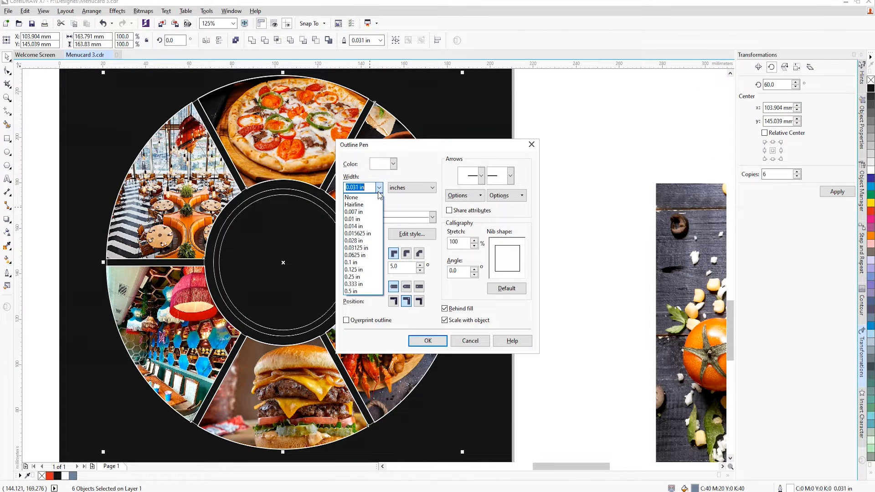
left_click(360, 265)
left_click(425, 341)
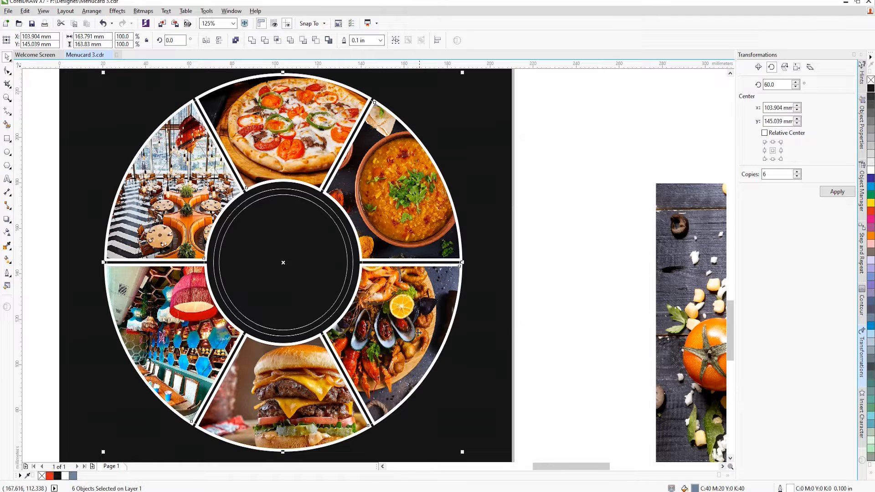
Step: Set the six wheel segments' outline width to 0.0625 in and deselect them
key("F12")
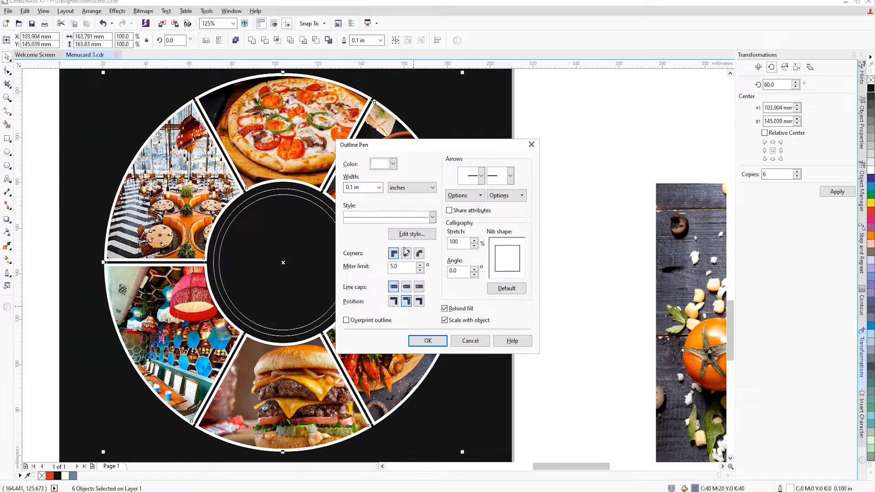
left_click(379, 187)
left_click(361, 255)
left_click(428, 341)
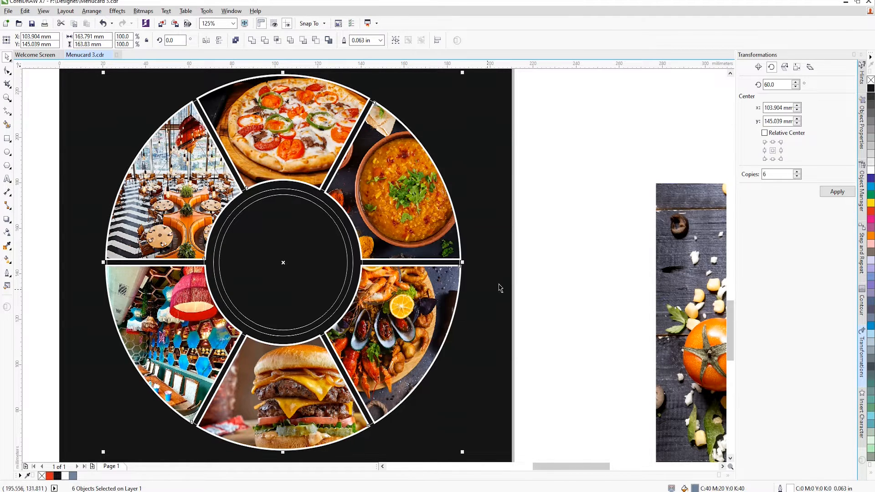
left_click(535, 247)
Step: Fill the innermost logo circle at the wheel's centre with 40% black
scroll(287, 193, "up", 1)
left_click(205, 191)
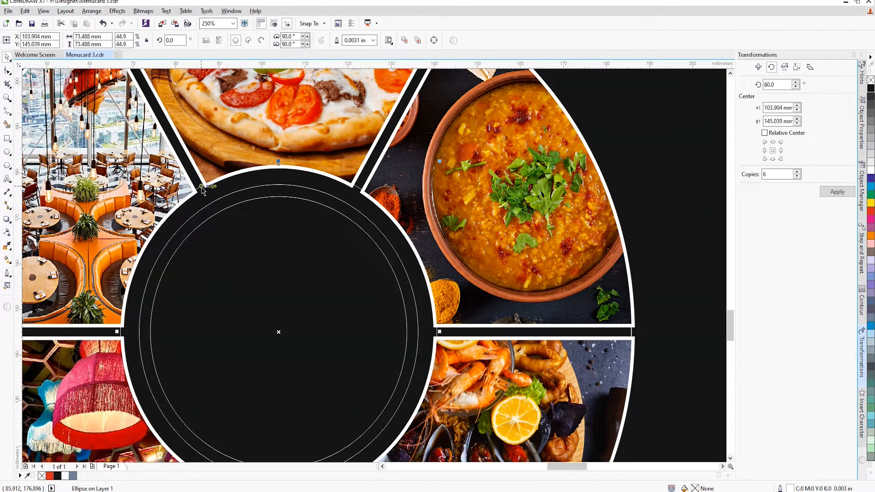
left_click(303, 226)
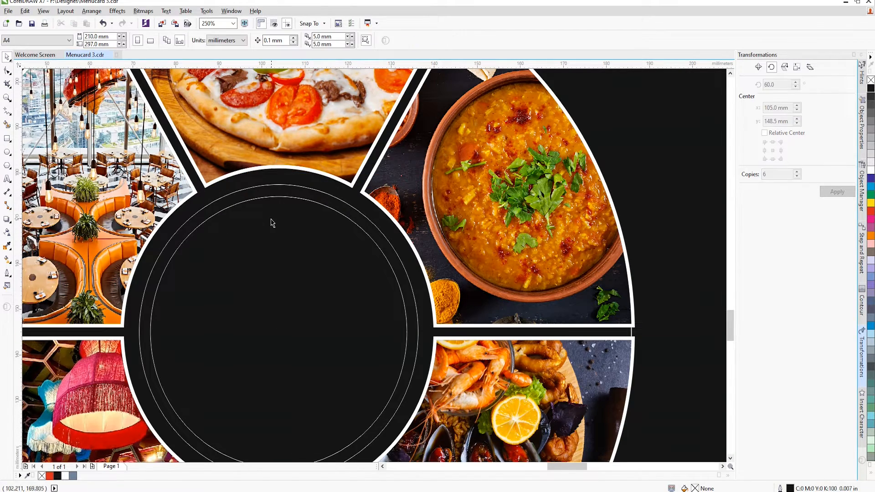
scroll(273, 226, "down", 1)
scroll(370, 226, "down", 1)
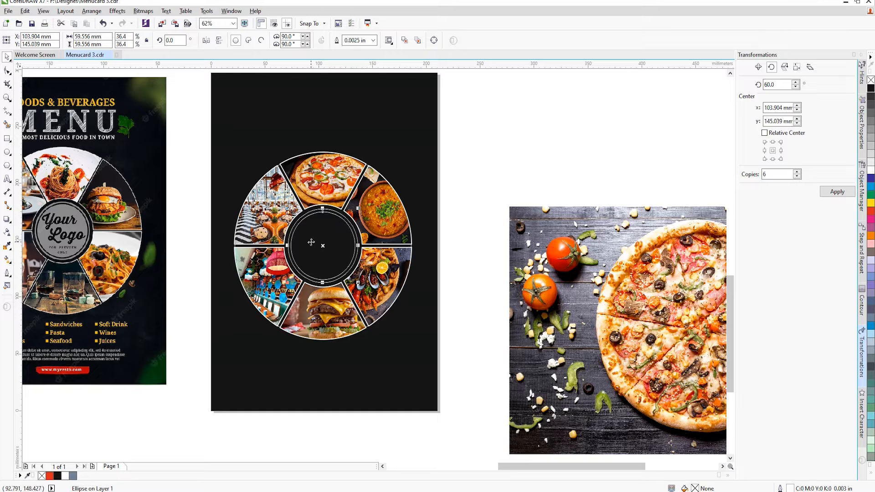
left_click(871, 153)
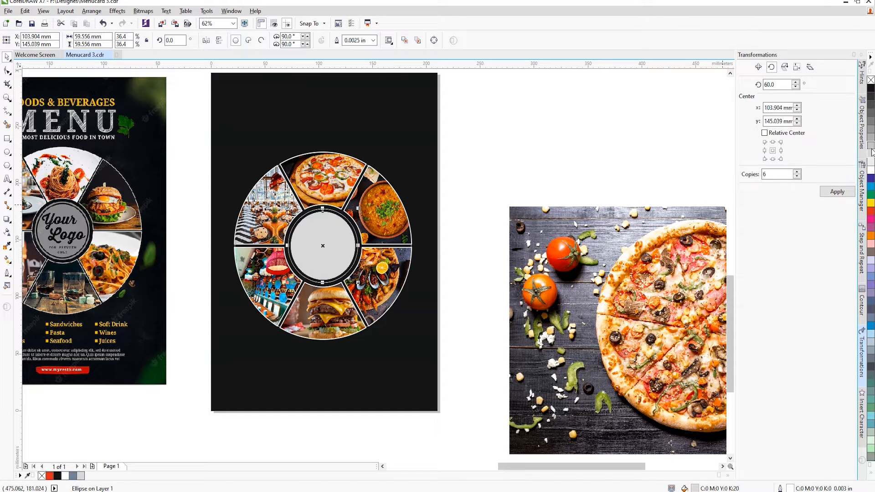
left_click(872, 145)
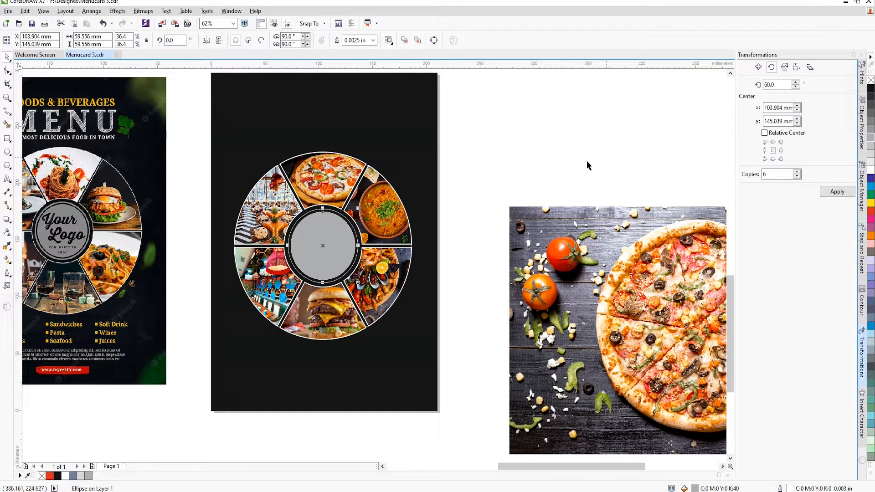
left_click(490, 183)
Step: Give the ring around the grey logo circle a 0.0625 in outline in the 40% black sampled from the circle's fill
scroll(303, 219, "up", 6)
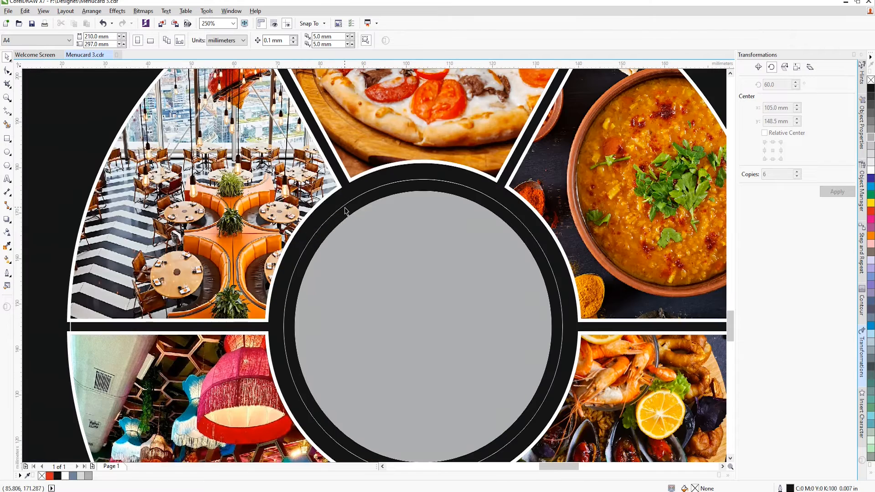
left_click(351, 211)
key("F12")
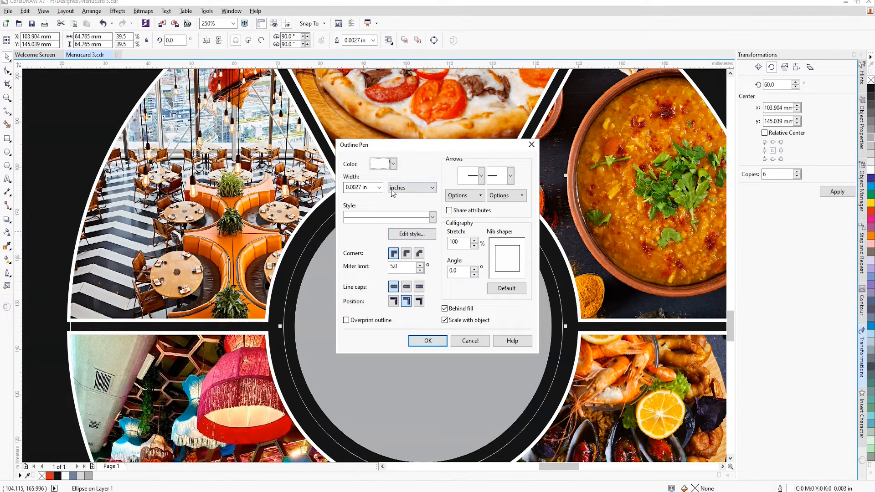
left_click(393, 163)
left_click(376, 237)
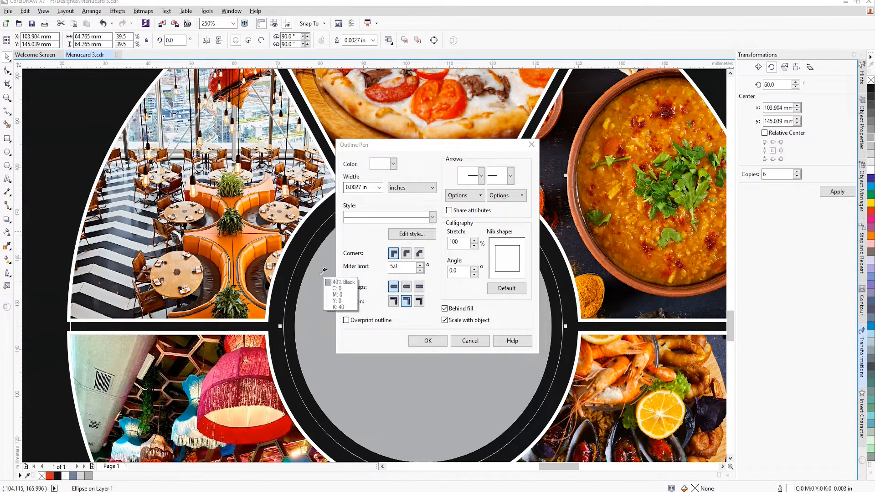
left_click(327, 294)
left_click(379, 188)
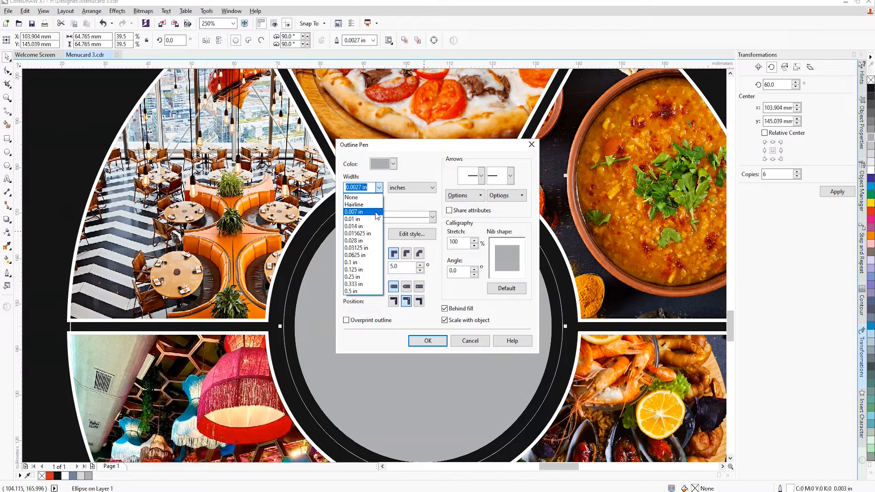
left_click(372, 255)
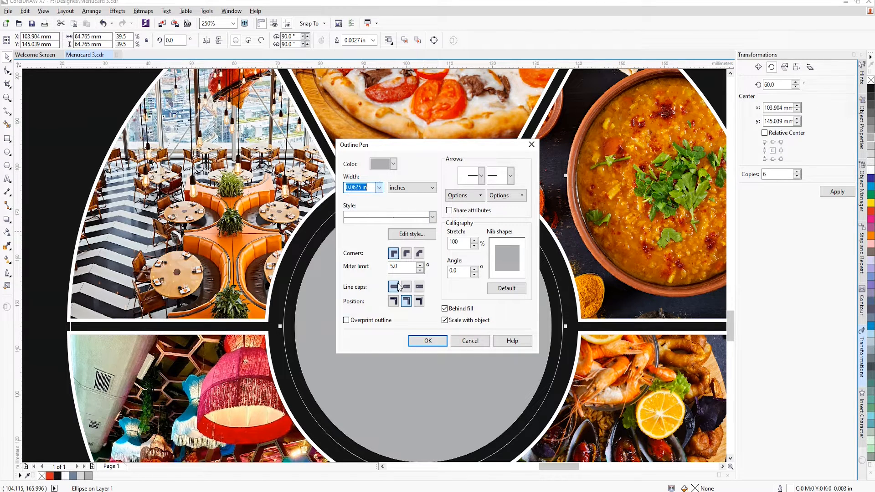
left_click(427, 341)
scroll(406, 246, "down", 2)
left_click(514, 213)
Step: Select the lemon, tomato, broccoli and green leaf pictures together and move them to the far left of the reference menu
scroll(447, 197, "down", 1)
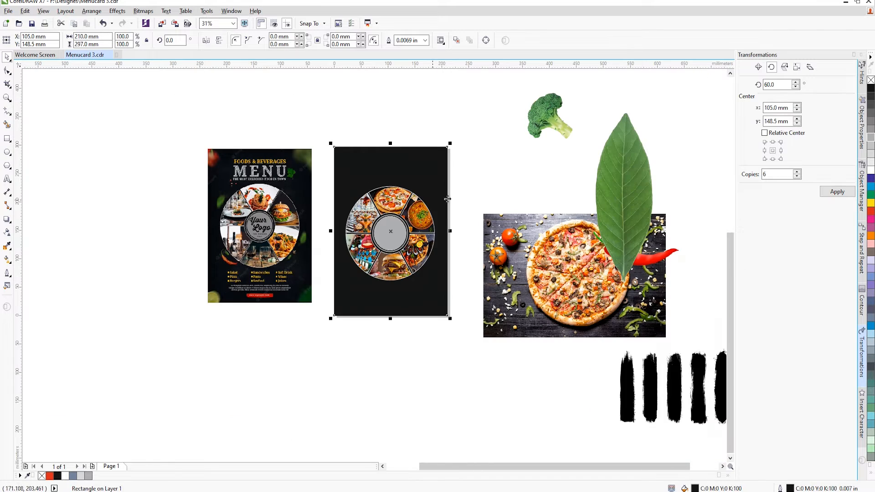
left_click(453, 189)
scroll(360, 191, "up", 1)
scroll(369, 196, "down", 1)
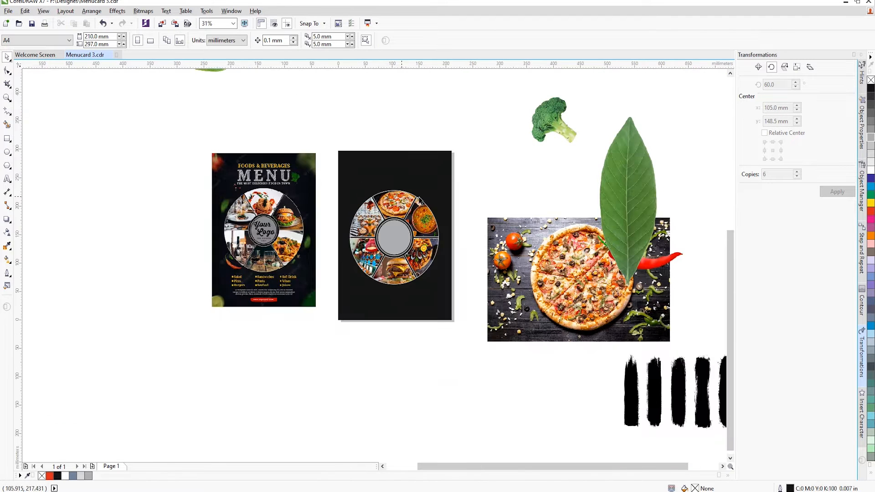
scroll(445, 169, "down", 1)
scroll(370, 133, "down", 1)
scroll(370, 134, "up", 1)
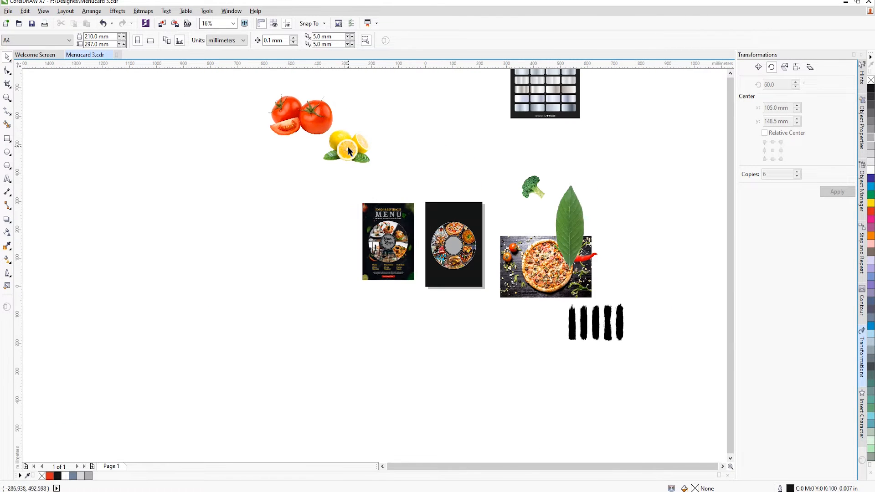
left_click(349, 151)
left_click(309, 128, "shift")
left_click(524, 184, "shift")
left_click(569, 214, "shift")
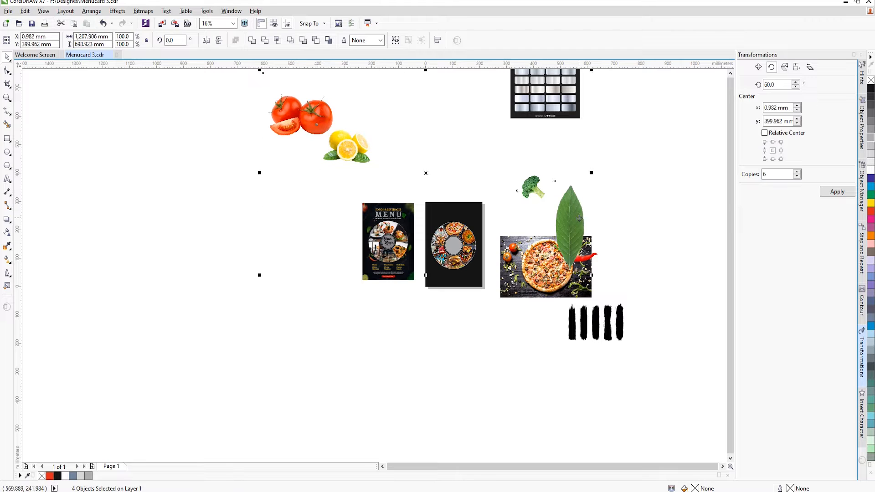
left_click_drag(535, 208, 221, 259)
Step: PowerClip the four selected vegetable, fruit and leaf pictures inside the menu page's black background rectangle
right_click(237, 268)
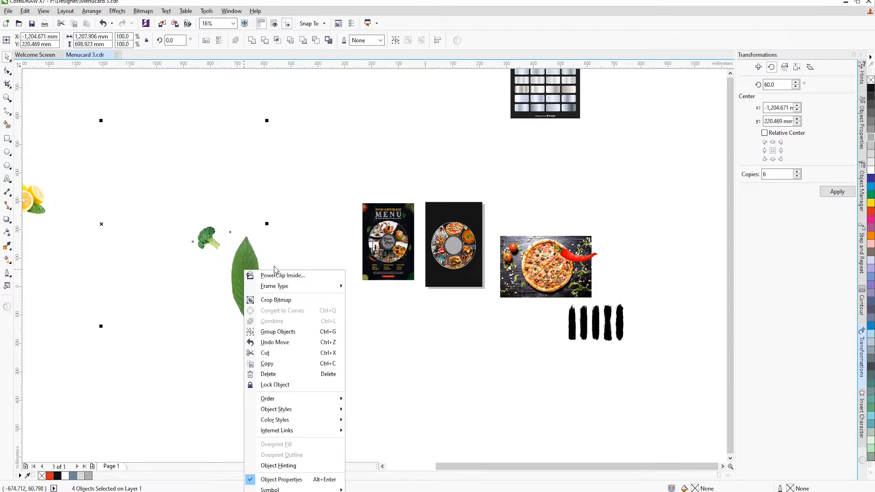
left_click(339, 252)
left_click(471, 210)
scroll(341, 221, "down", 1)
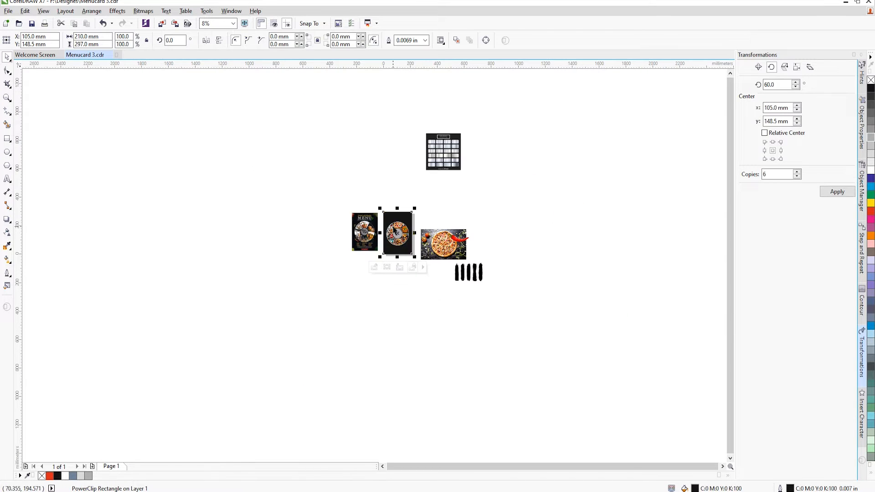
Step: Move the red chilli picture off the pizza photo onto the menu page's lower-left area, scaled down to about 54 mm wide
scroll(393, 226, "down", 1)
scroll(423, 225, "up", 1)
scroll(424, 227, "up", 1)
left_click(456, 255)
left_click_drag(455, 255, 280, 319)
scroll(280, 319, "up", 1)
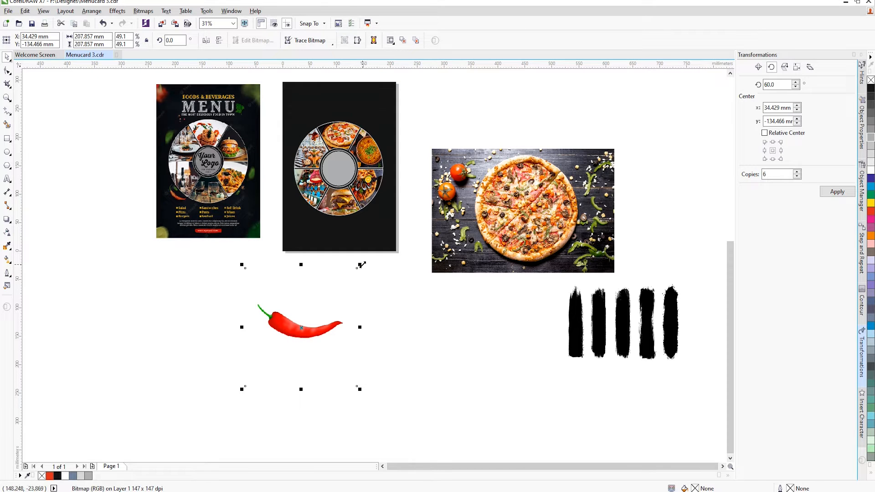
left_click_drag(360, 265, 294, 224)
scroll(294, 224, "up", 2)
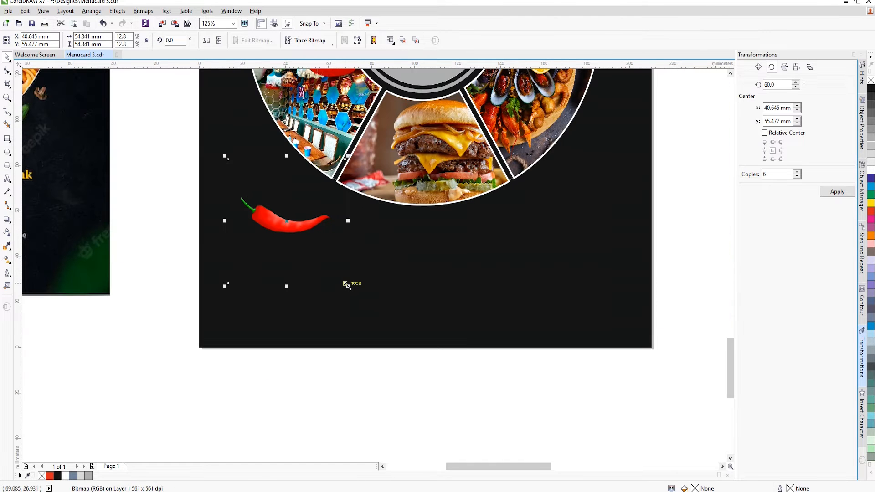
Step: Enlarge the chilli to 23.7% scale and rotate it to about 341.3° so it follows the wheel's lower-left edge
left_click_drag(345, 284, 332, 231)
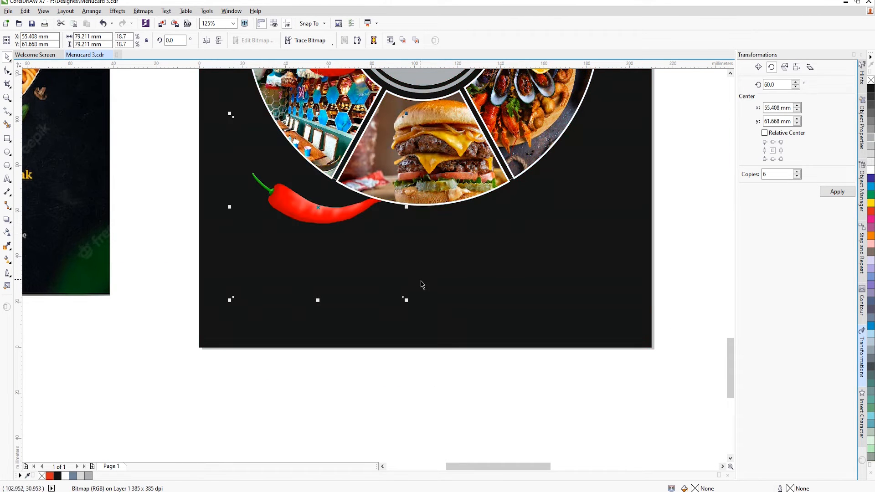
left_click_drag(407, 299, 396, 345)
left_click(331, 238)
left_click_drag(378, 244, 368, 220)
Step: Reduce the chilli to 22% scale and nudge it into place along the wheel's lower-left edge
scroll(396, 216, "down", 1)
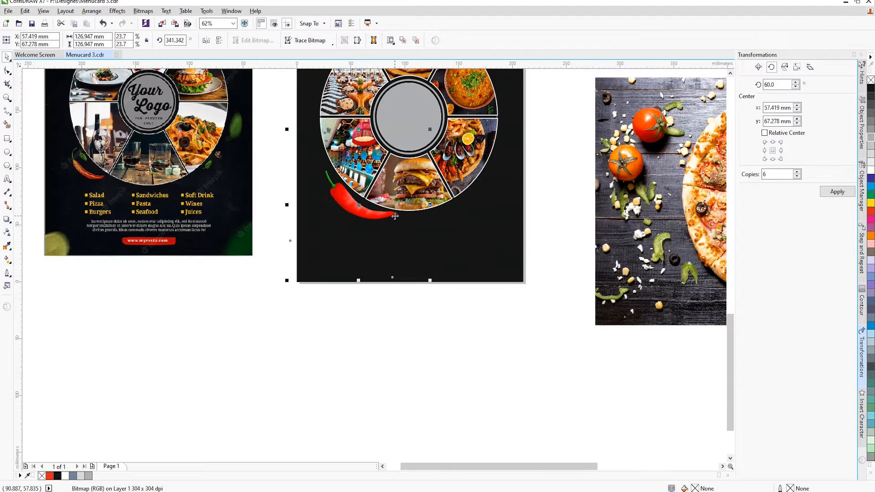
scroll(395, 211, "down", 1)
scroll(417, 157, "up", 1)
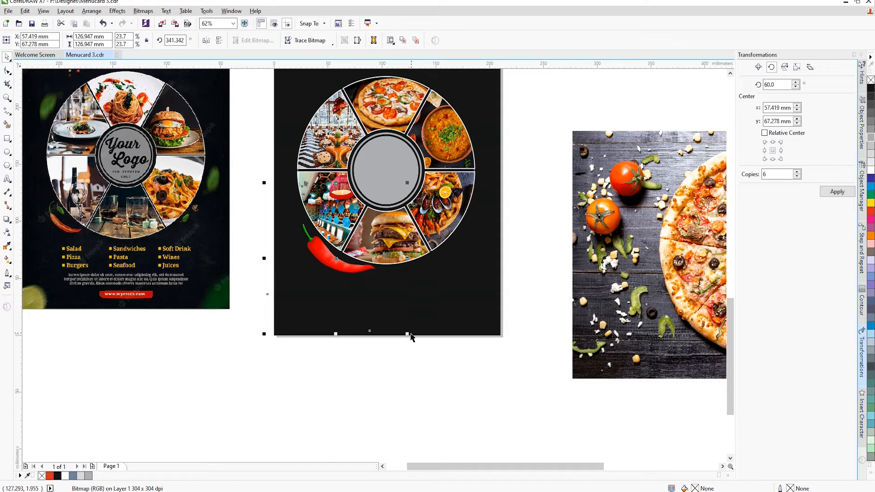
left_click_drag(408, 336, 398, 325)
left_click_drag(343, 268, 341, 275)
Step: Move the pizza background photo up so it sits level with the upper part of the menu page
scroll(347, 255, "down", 1)
left_click_drag(517, 270, 521, 201)
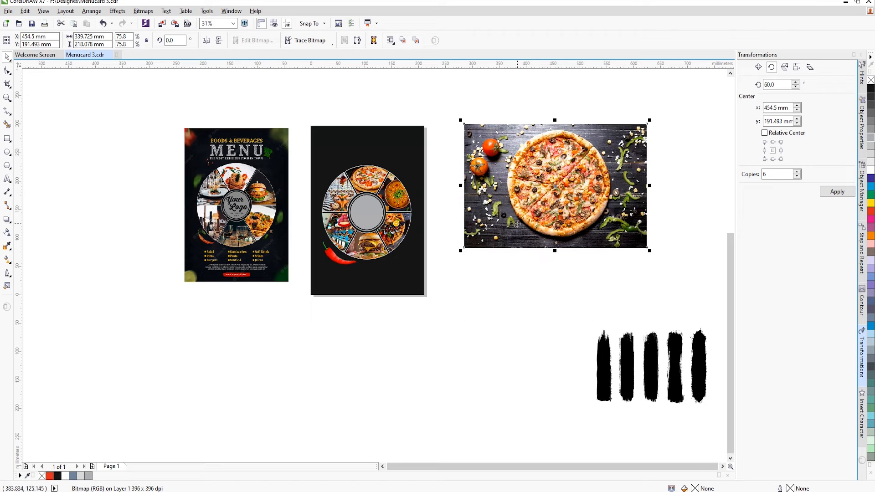
scroll(517, 223, "down", 1)
scroll(461, 205, "up", 1)
Step: Open the PowerClip contents of the menu page's black background rectangle for editing
left_click(416, 293)
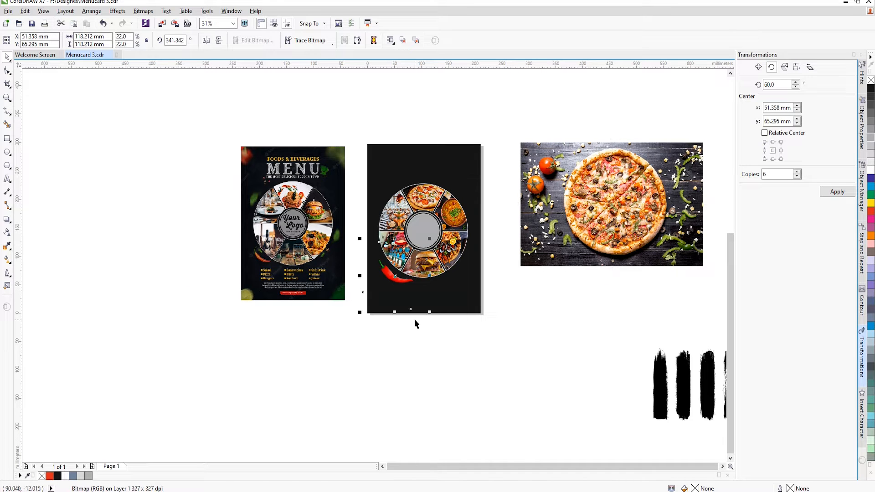
left_click(468, 298)
left_click(401, 326)
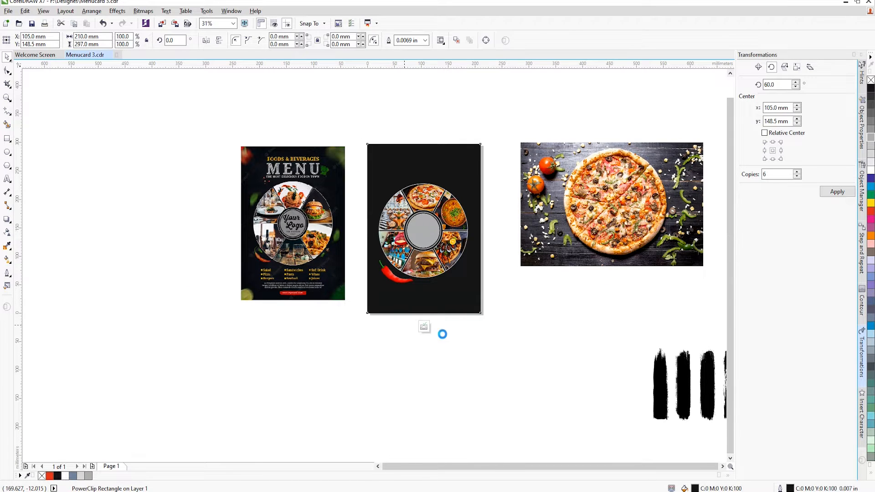
Step: Move the lemon picture below the menu page and scale it down to 12.4%, about 88 mm wide
left_click(284, 189)
left_click_drag(283, 188, 388, 375)
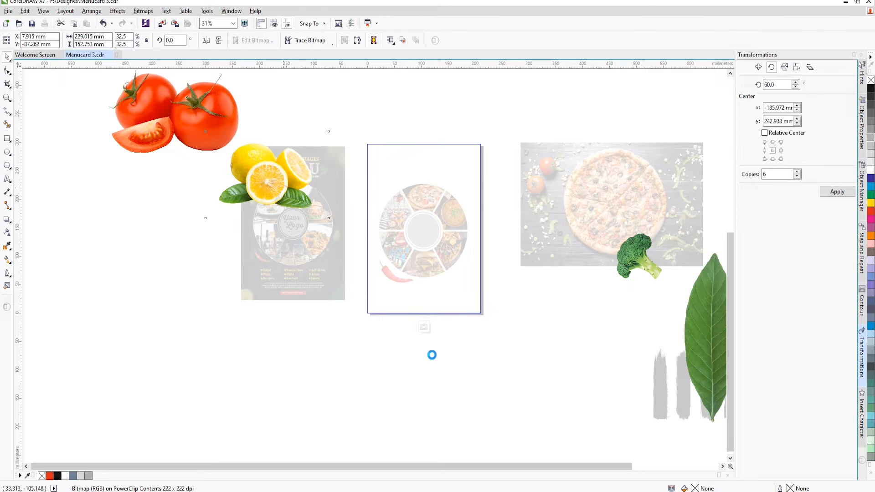
left_click_drag(436, 317, 357, 367)
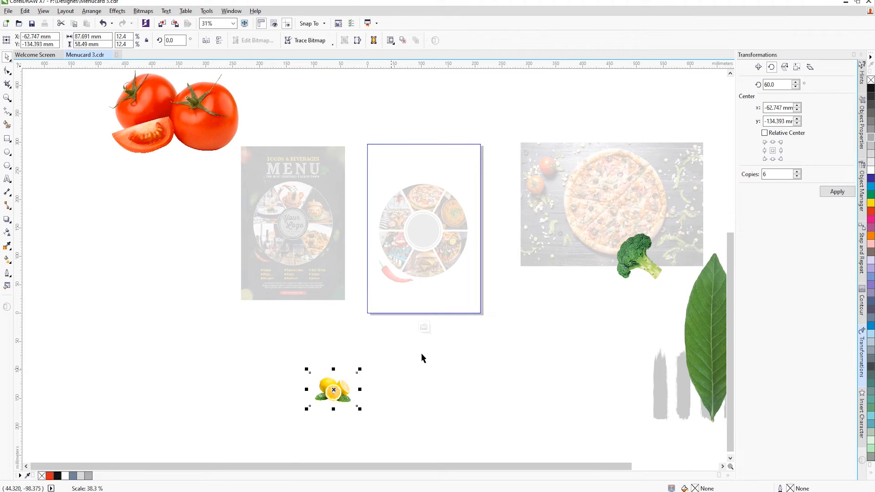
Step: Place the broccoli picture over the menu page's upper-right corner at 29.3% scale with a rotation of about 53.7°
left_click(643, 251)
left_click_drag(643, 251, 450, 185)
scroll(511, 136, "up", 2)
scroll(444, 186, "up", 2)
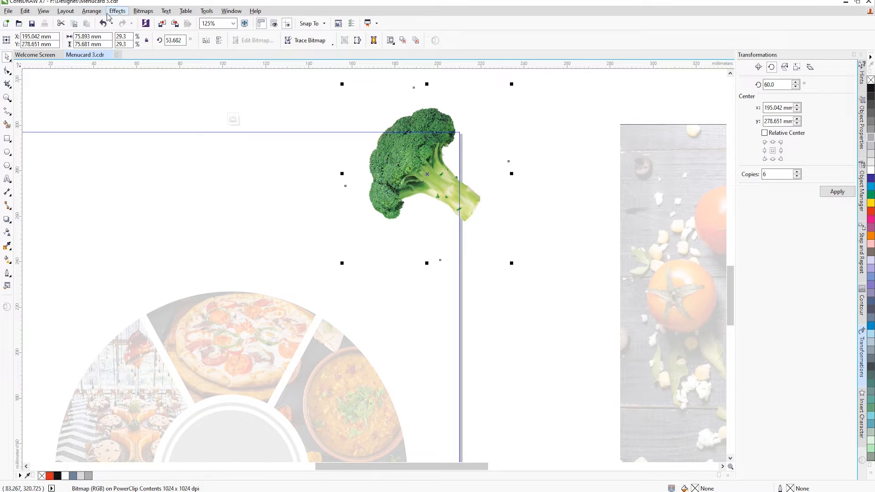
Step: Apply a Gaussian Blur with a radius of 68 pixels to the broccoli picture
left_click(143, 11)
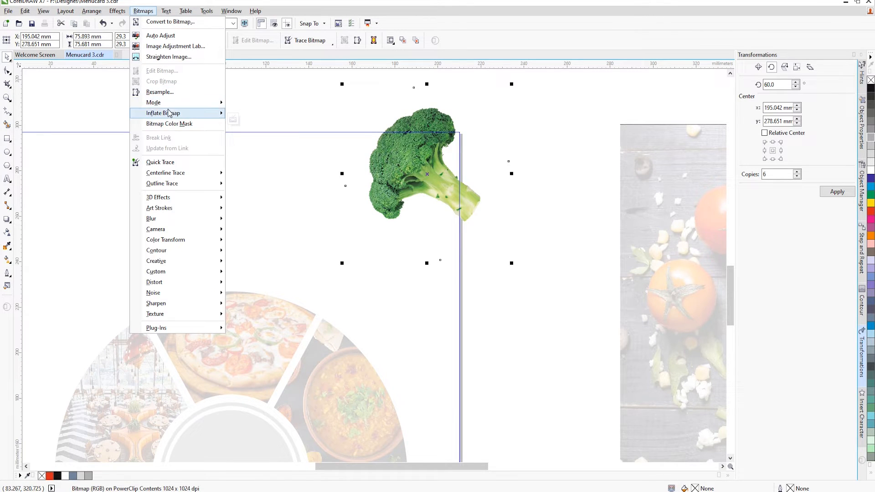
mouse_move(176, 218)
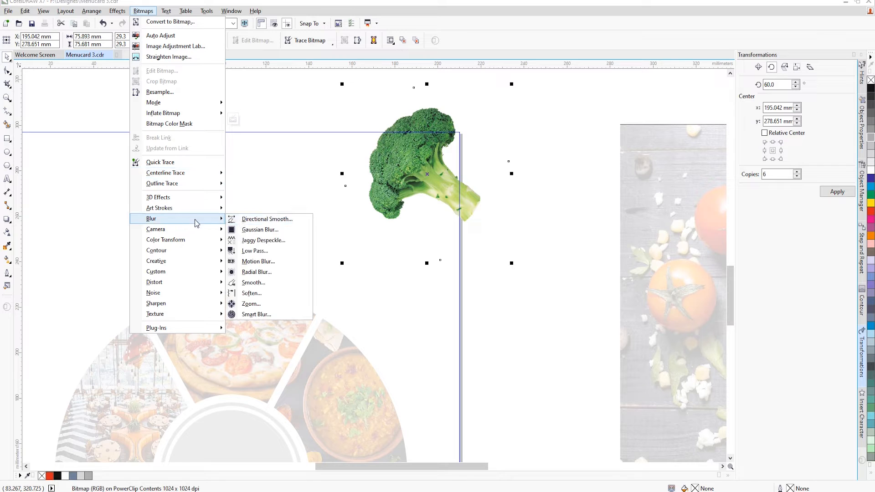
left_click(257, 229)
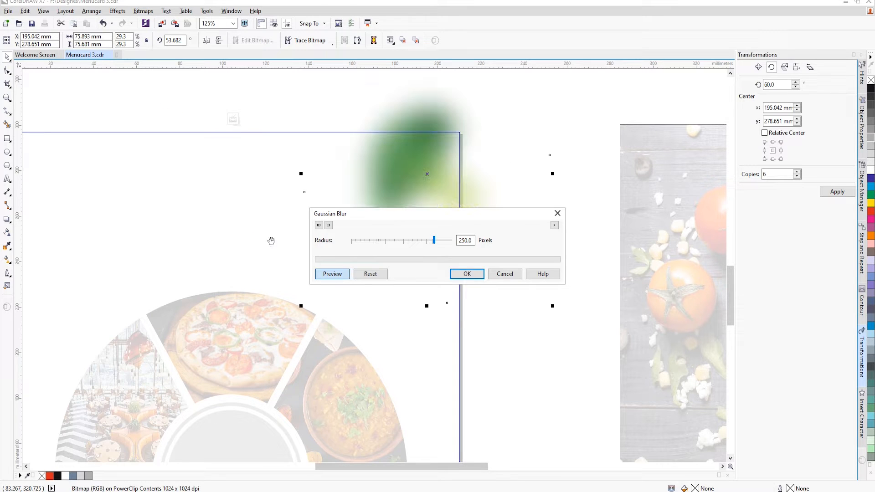
left_click(411, 240)
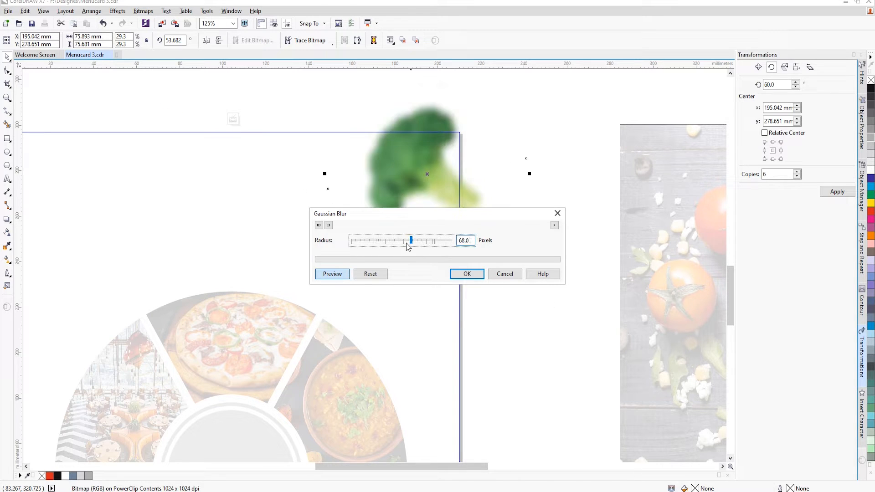
left_click(467, 274)
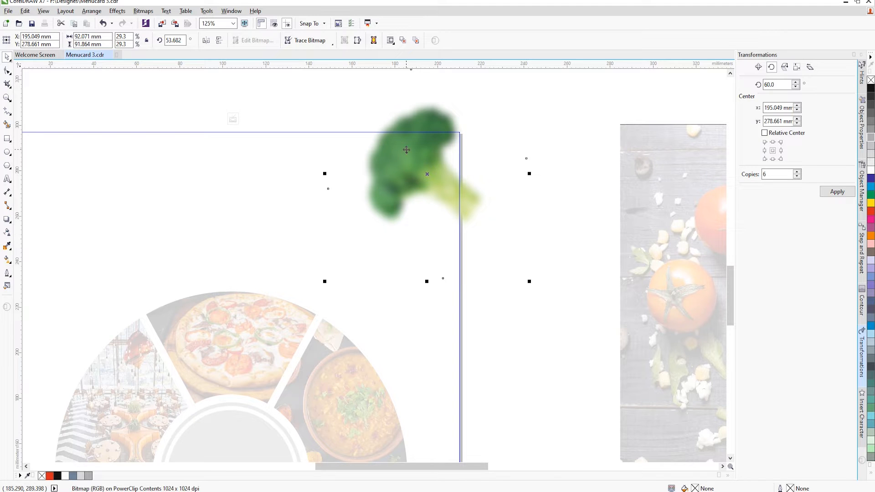
Step: Move the lemon picture onto the menu page's lower-left corner so it overlaps the page edges
scroll(406, 149, "down", 2)
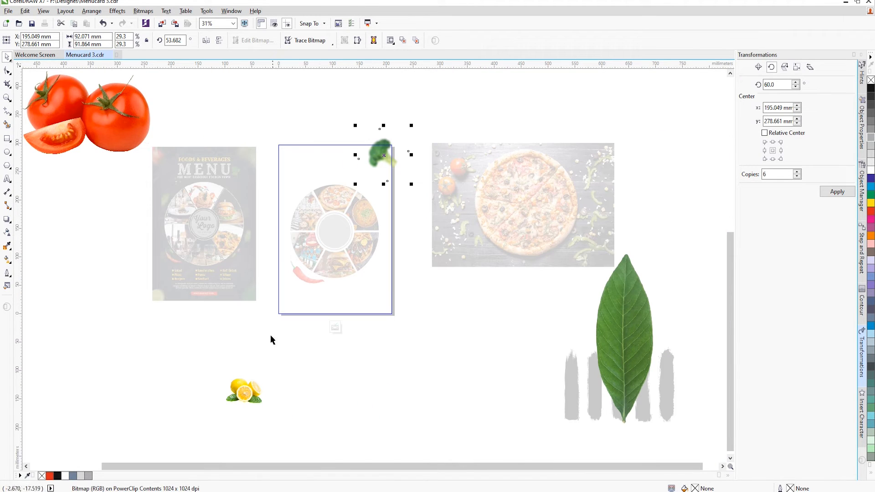
left_click(258, 390)
left_click_drag(257, 390, 307, 293)
scroll(295, 313, "up", 2)
Step: Apply a Gaussian Blur to the lemon picture, using a smaller radius than the broccoli's 68 pixels
left_click(143, 11)
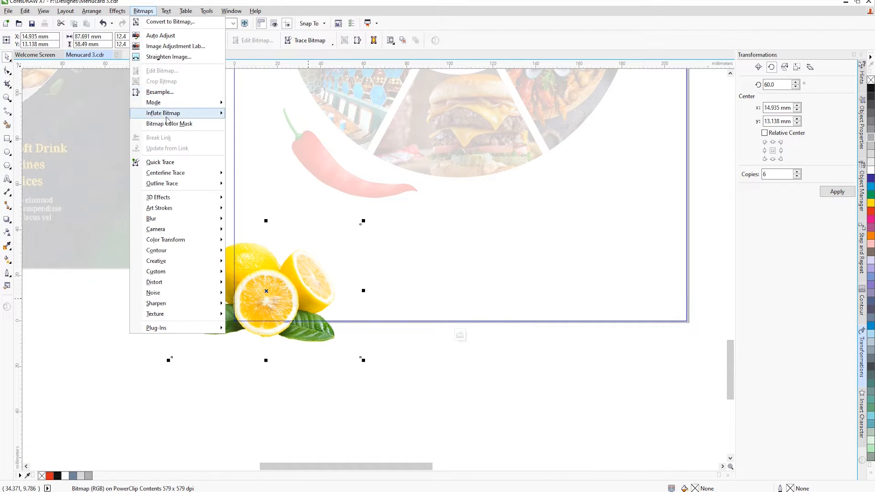
mouse_move(168, 218)
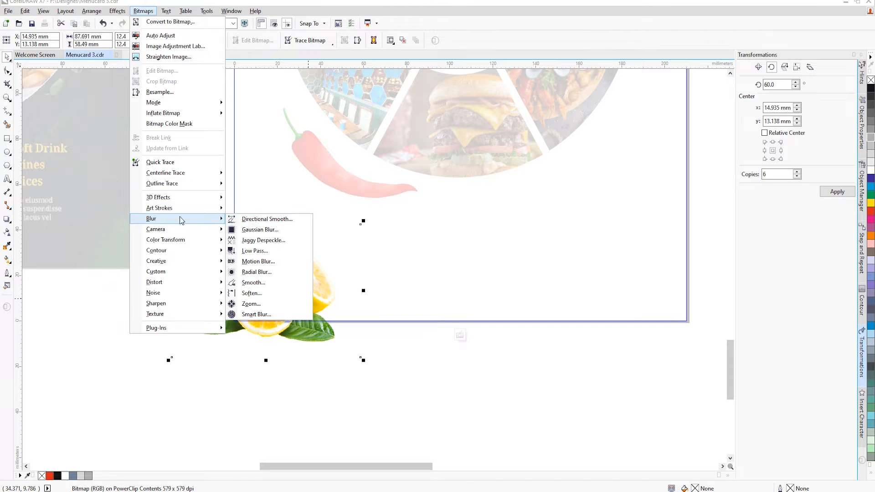
left_click(277, 228)
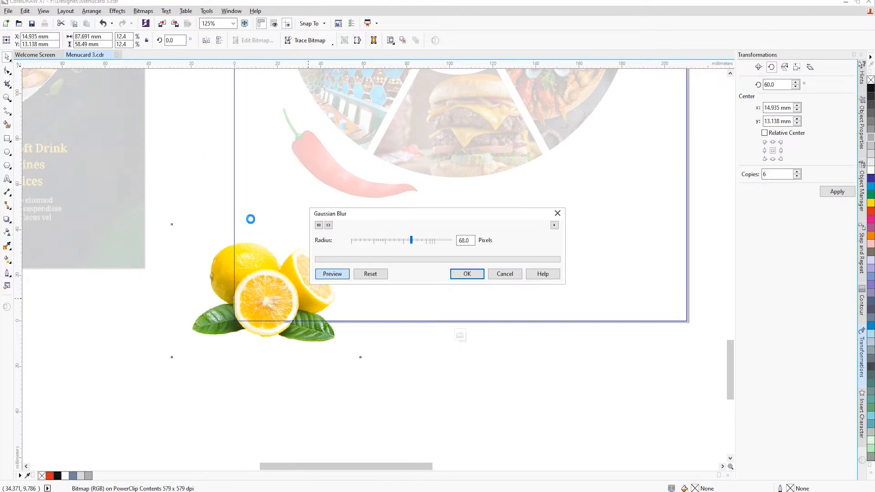
left_click(407, 240)
left_click(397, 241)
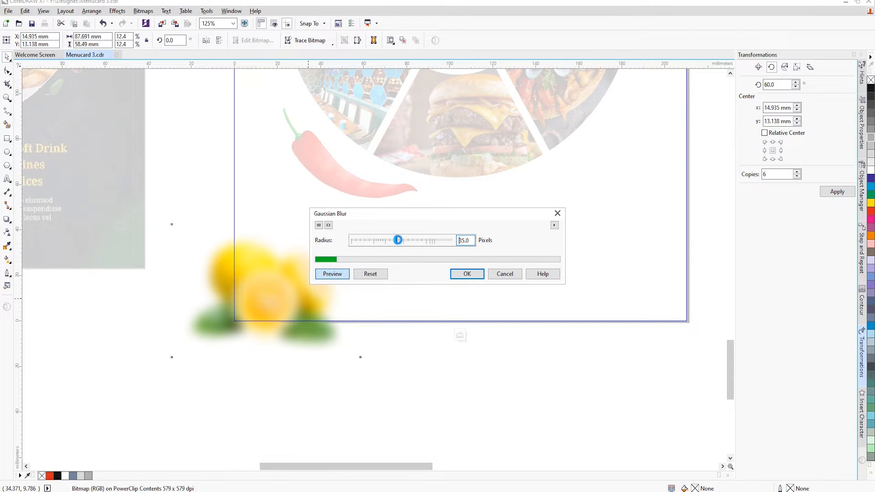
left_click(467, 274)
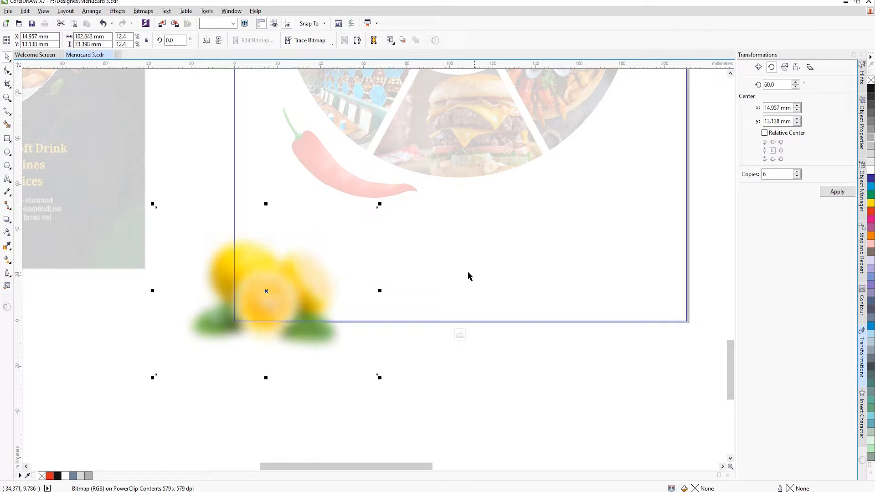
Step: Scale the green leaf picture down to 35.7% and move it into the menu page's upper-left area
scroll(322, 321, "down", 2)
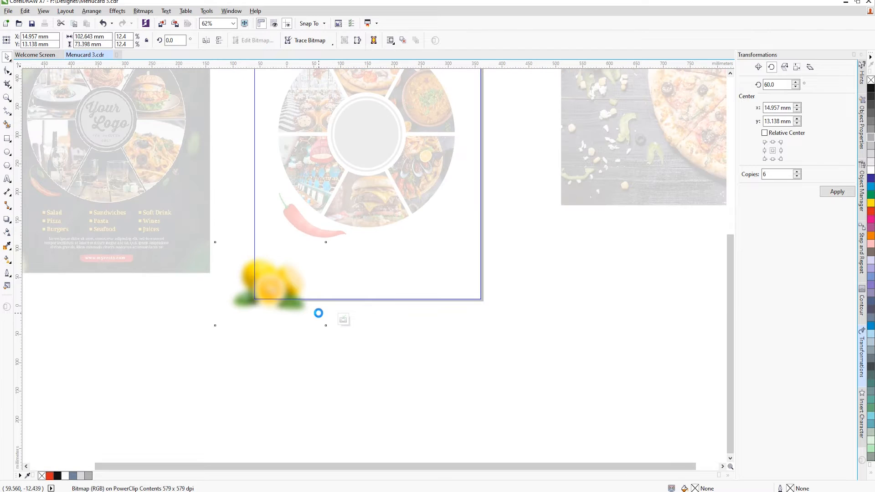
scroll(356, 325, "down", 2)
left_click(632, 300)
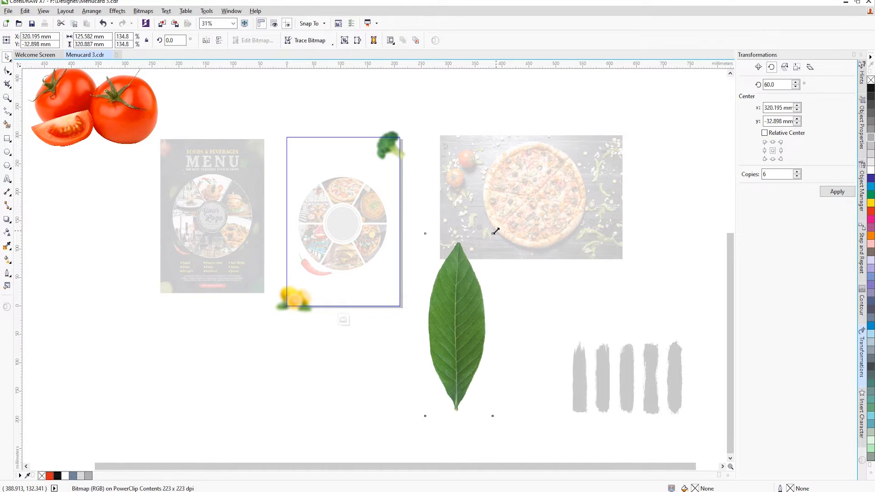
left_click_drag(496, 232, 443, 367)
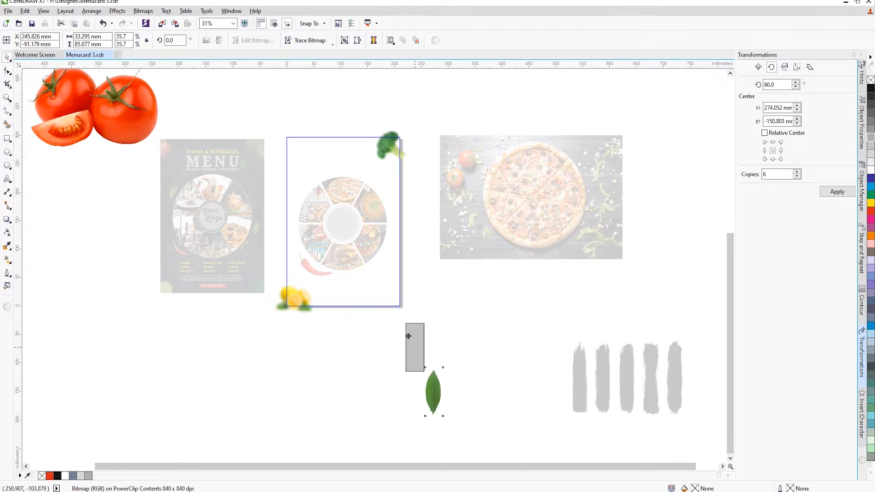
left_click_drag(408, 336, 297, 166)
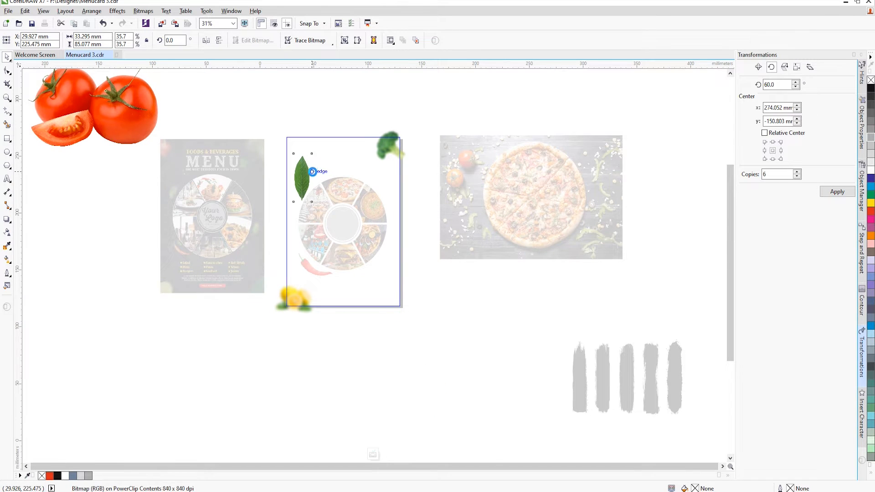
Step: Rotate the leaf to about 320.3°, scale it down to 24.6% and place it just outside the wheel's upper-left edge
scroll(313, 172, "up", 4)
left_click(313, 171)
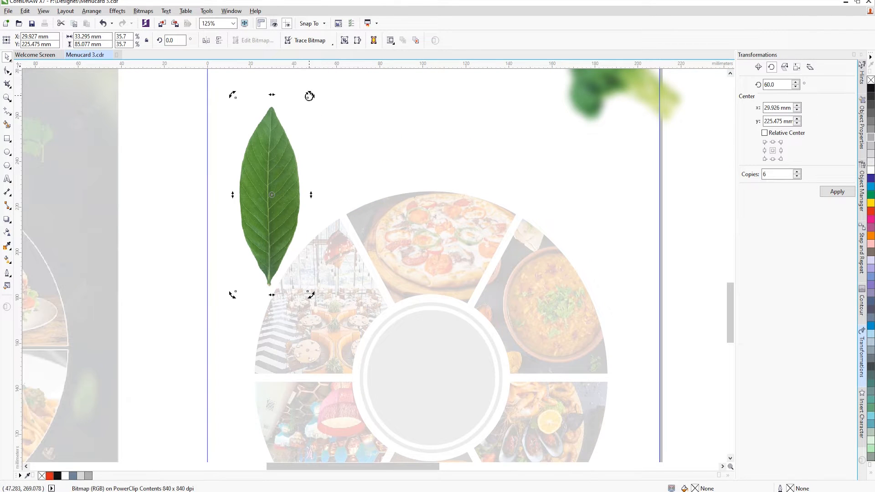
left_click_drag(310, 95, 349, 150)
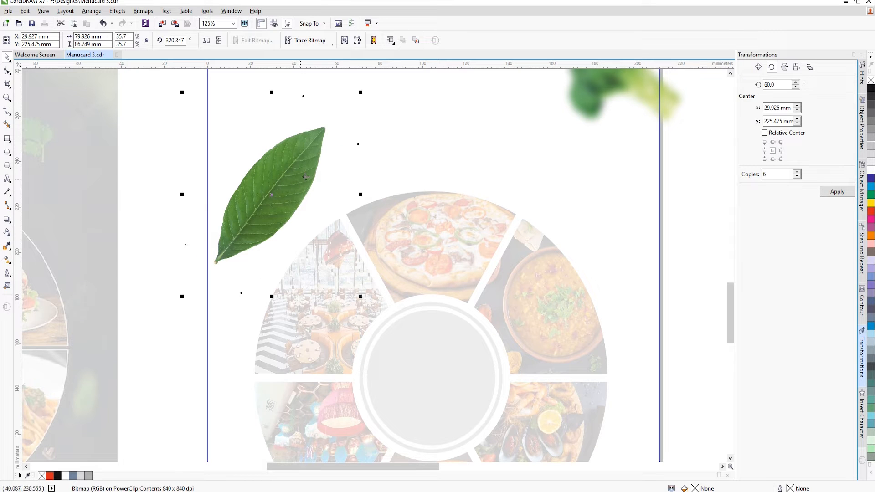
left_click_drag(363, 93, 304, 155)
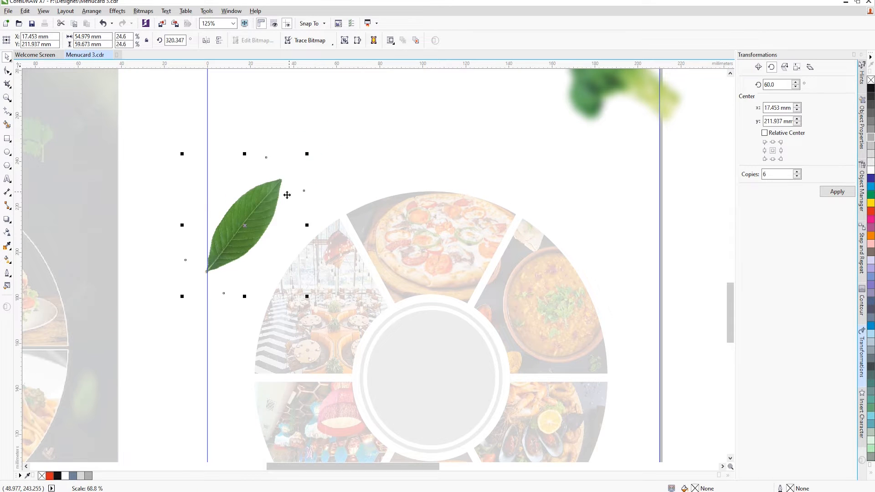
left_click_drag(265, 214, 297, 204)
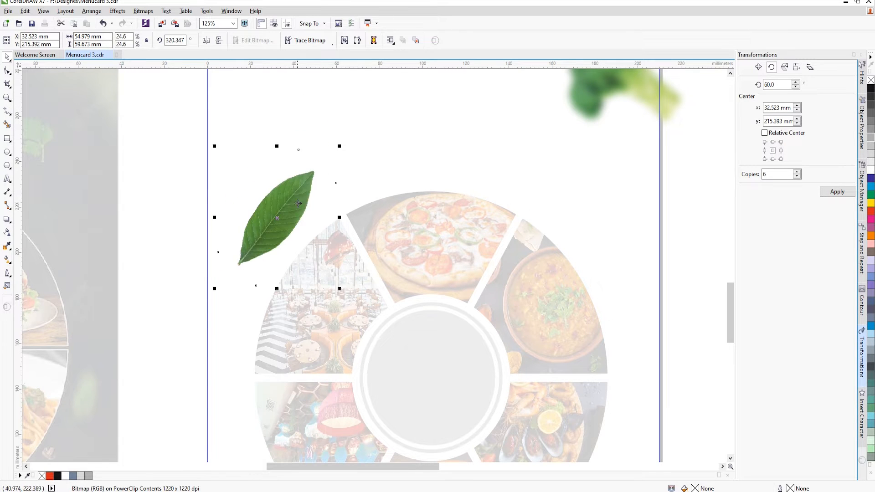
Step: Apply a Gaussian Blur with a radius of 39 pixels to the leaf picture
left_click(143, 11)
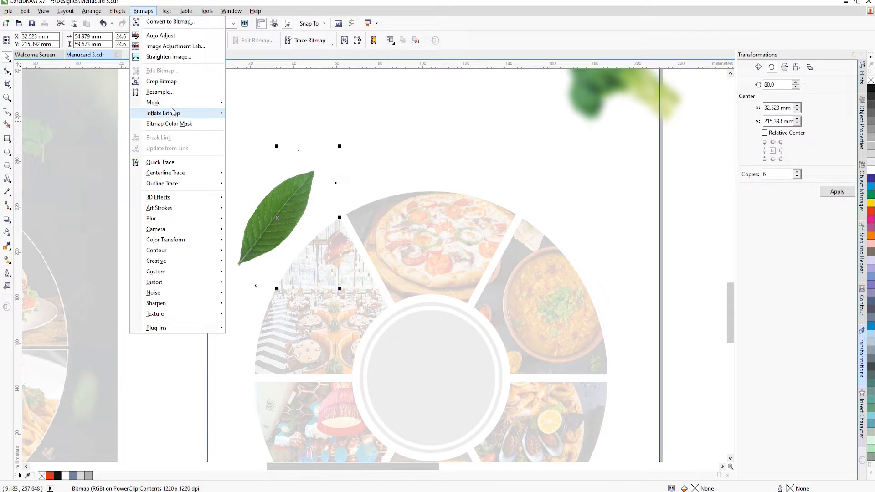
mouse_move(182, 221)
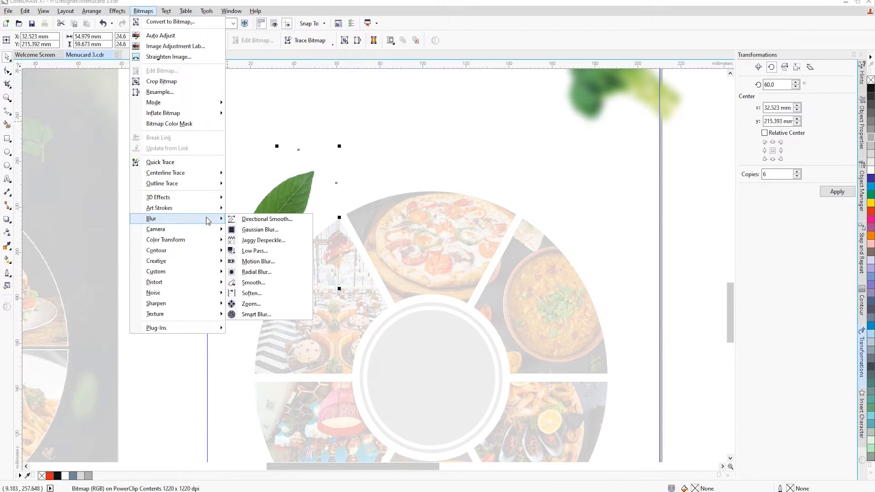
left_click(259, 220)
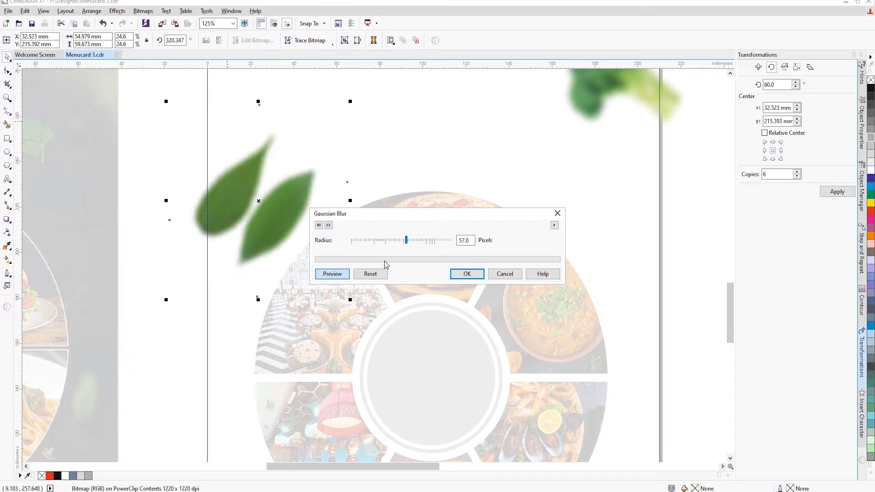
left_click_drag(401, 245, 398, 245)
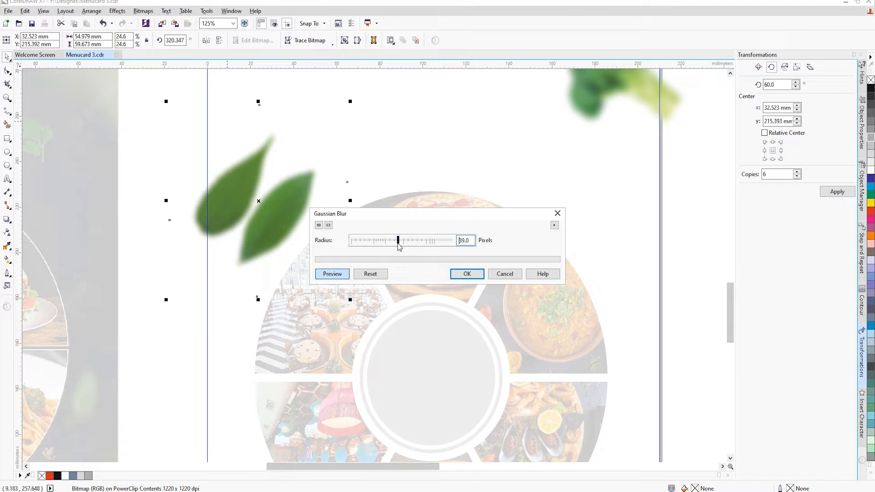
left_click(467, 272)
Step: Crop the leaf bitmap with the Shape tool so only the leaf nearer the wheel remains
left_click(7, 71)
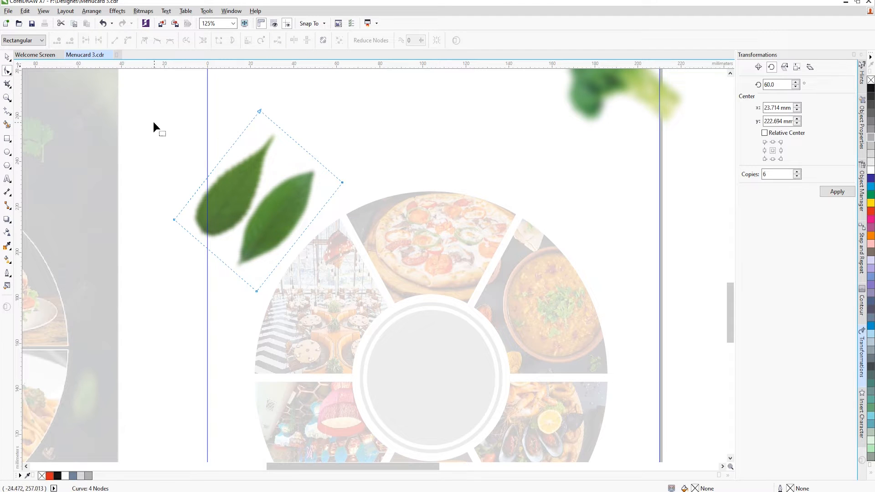
left_click(174, 219)
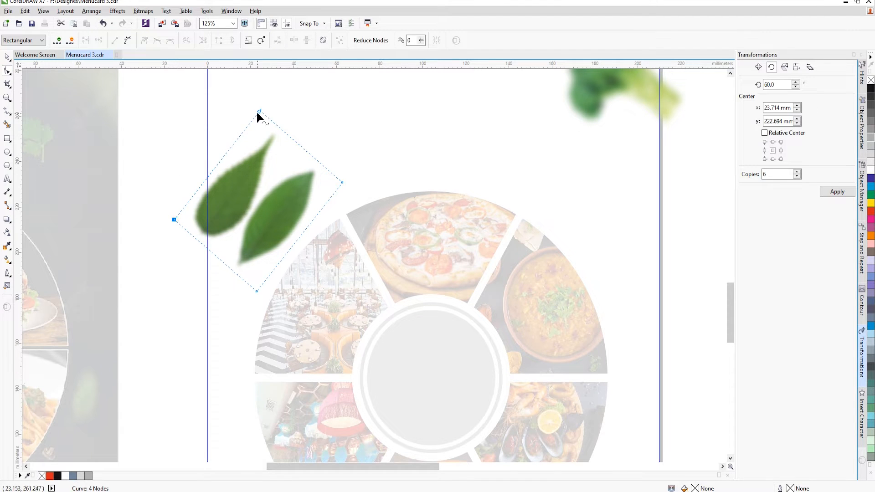
left_click_drag(263, 111, 297, 157)
key("space")
scroll(256, 154, "down", 1)
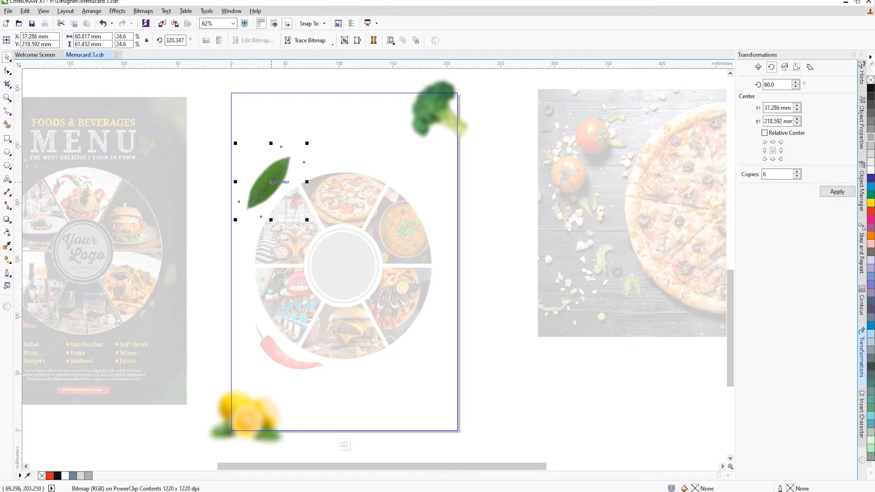
Step: Place a copy of the single leaf just outside the wheel's lower-right edge
left_click_drag(266, 187, 417, 358)
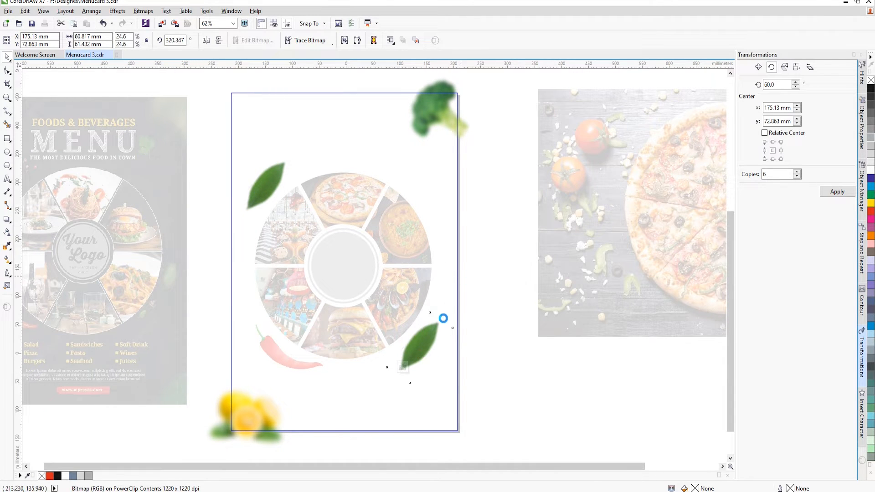
scroll(443, 317, "down", 2)
scroll(444, 318, "up", 2)
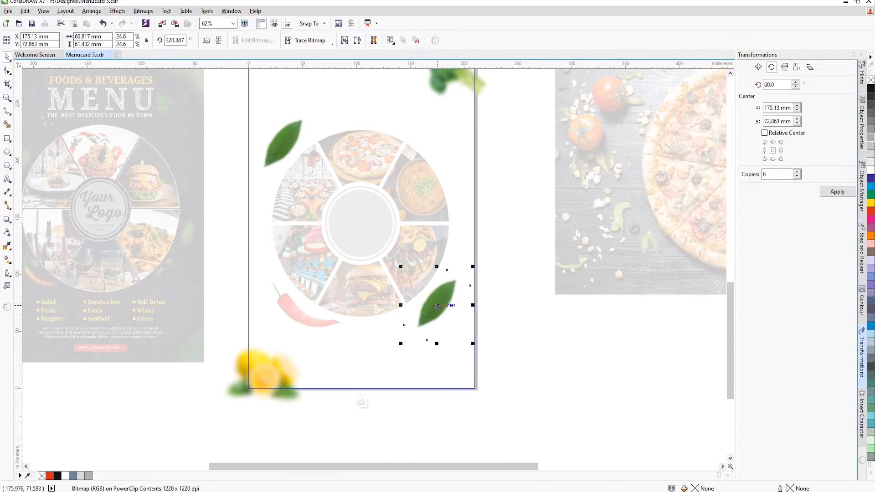
left_click_drag(437, 306, 442, 303)
left_click(524, 287)
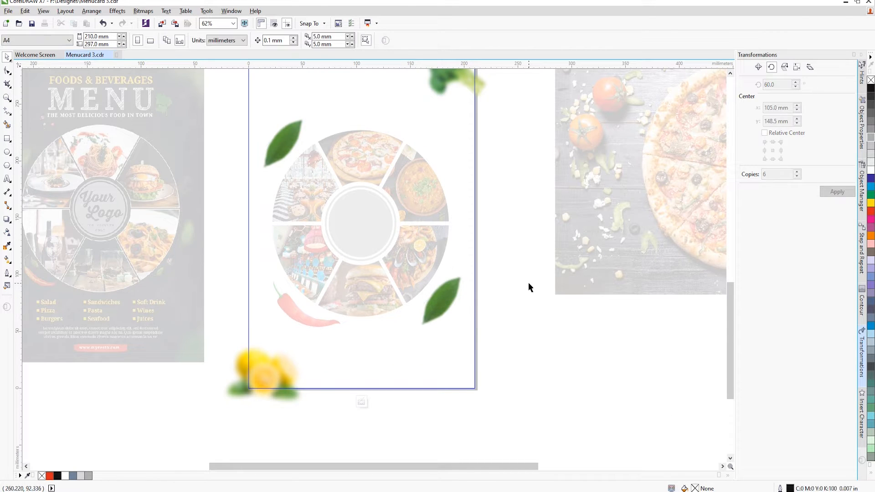
Step: Scale the tomato picture down to 13.4% and place it over the menu page's upper-left corner
scroll(507, 269, "down", 2)
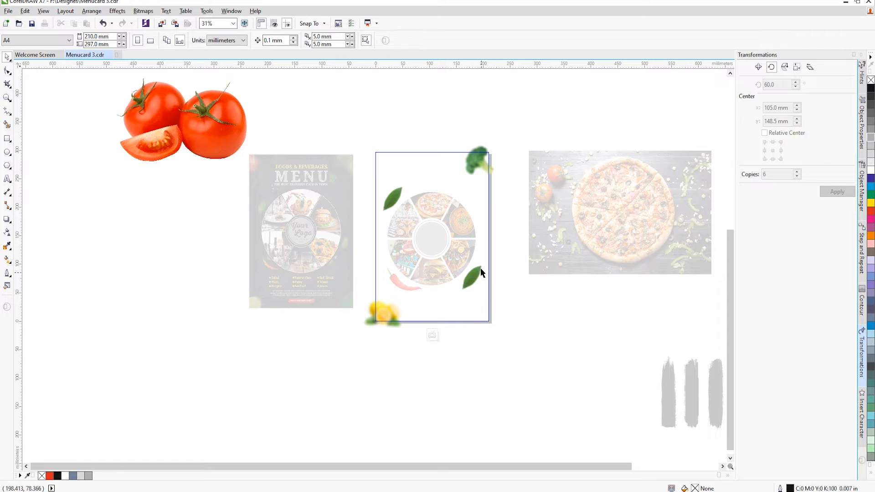
left_click(205, 143)
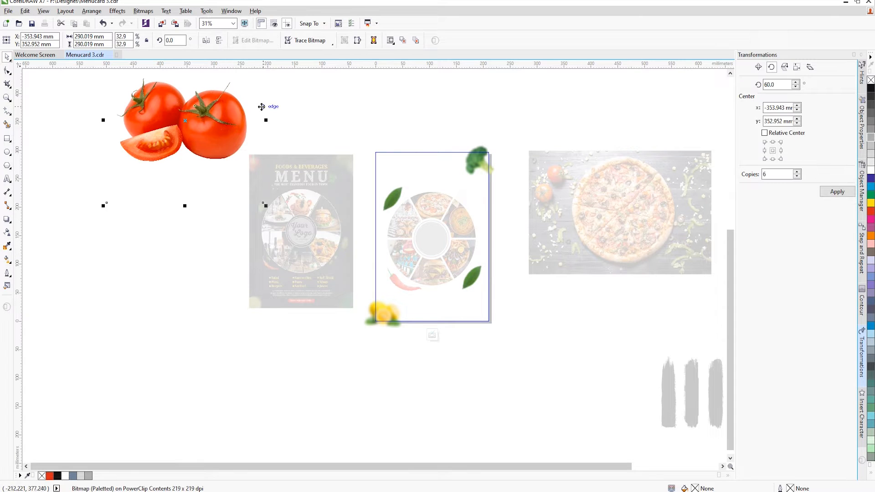
left_click_drag(262, 108, 221, 194)
left_click_drag(227, 118, 130, 218)
left_click_drag(116, 263, 400, 163)
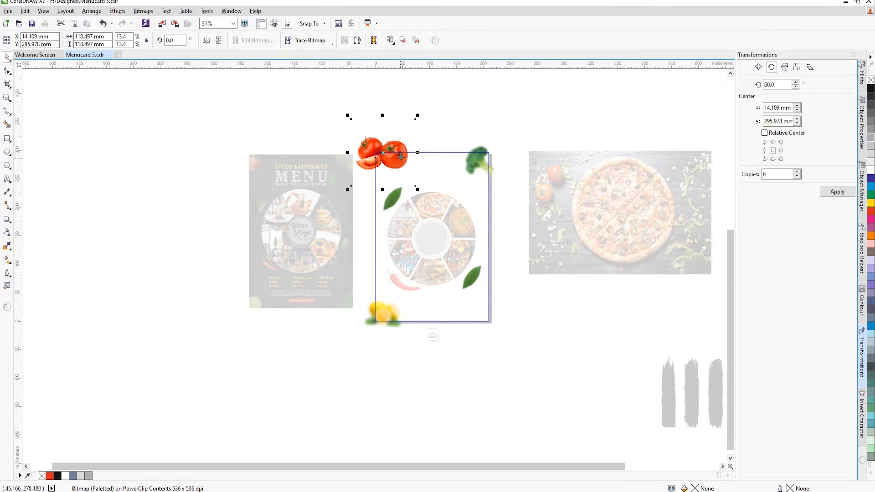
Step: Rotate the tomato picture to about 334.1° and shift it farther outward over the page's upper-left corner
scroll(391, 145, "up", 2)
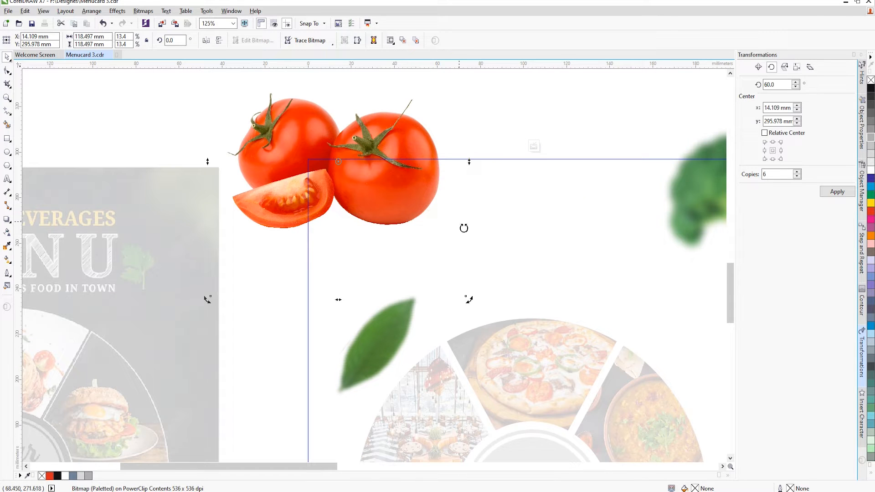
left_click_drag(467, 306, 392, 345)
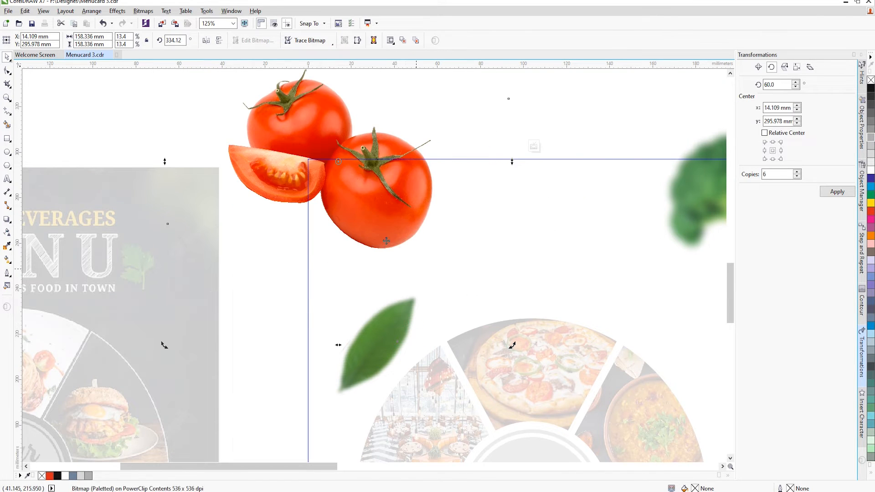
scroll(321, 151, "down", 1)
left_click_drag(336, 166, 321, 175)
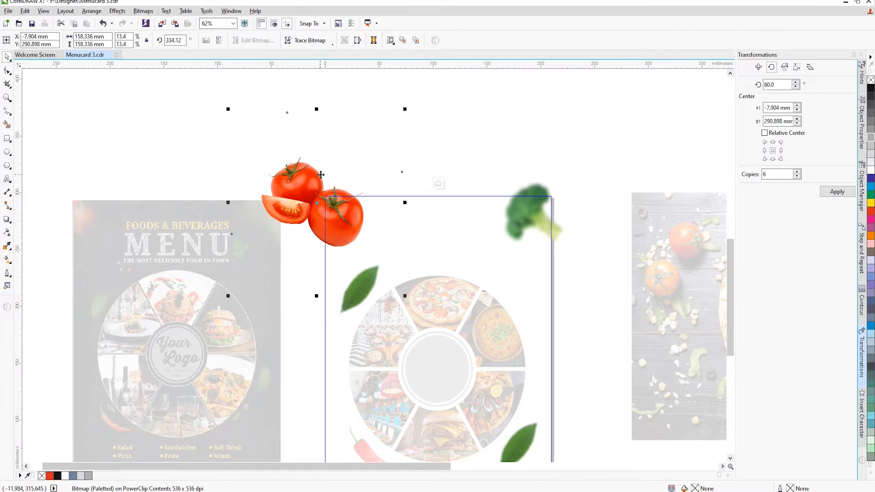
left_click(143, 11)
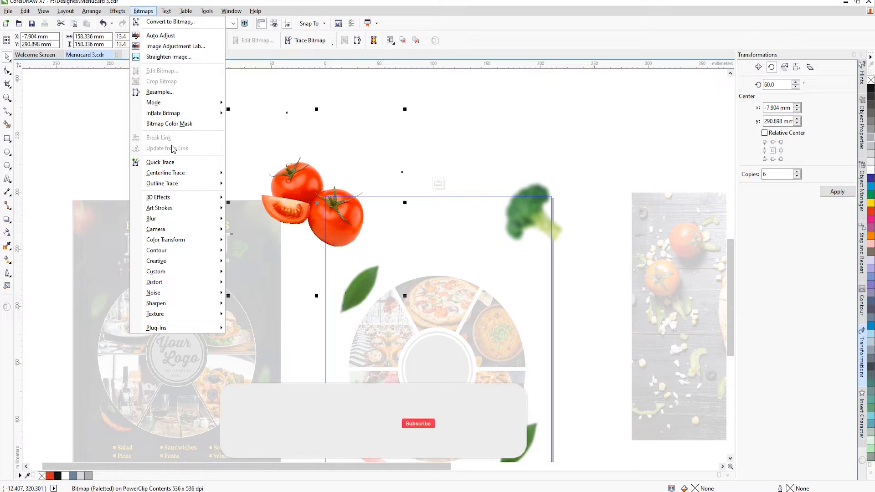
mouse_move(178, 219)
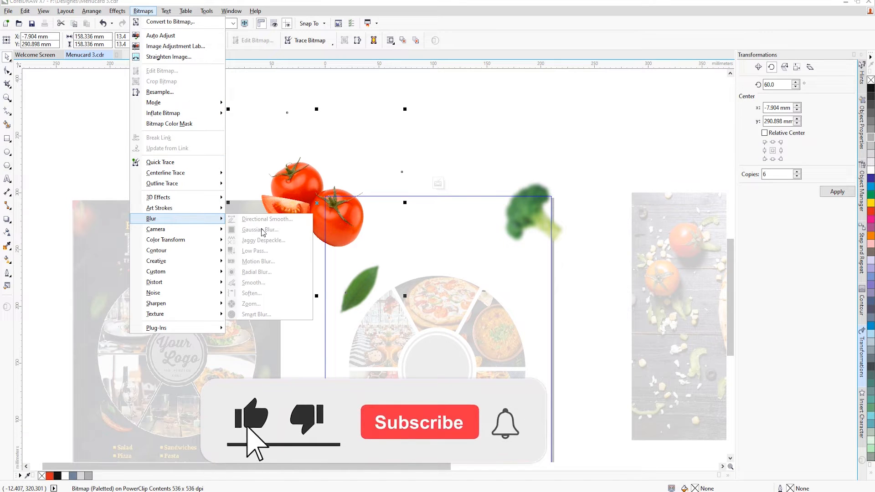
left_click(258, 162)
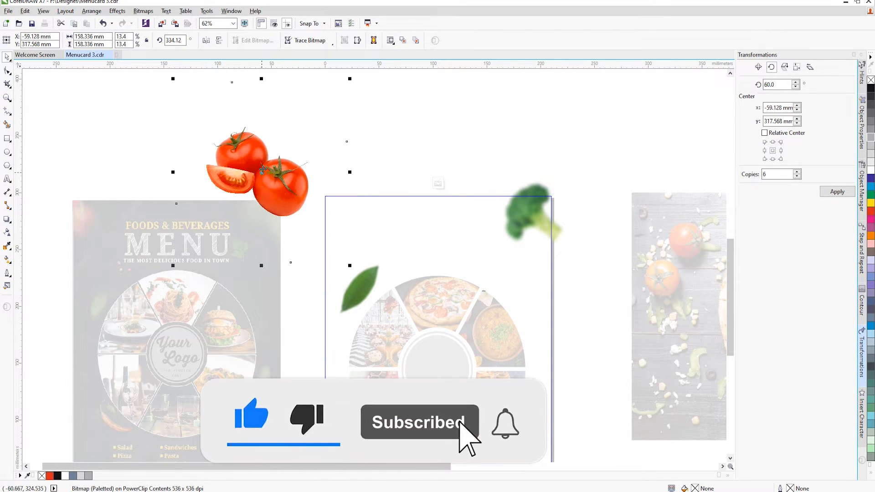
left_click(142, 11)
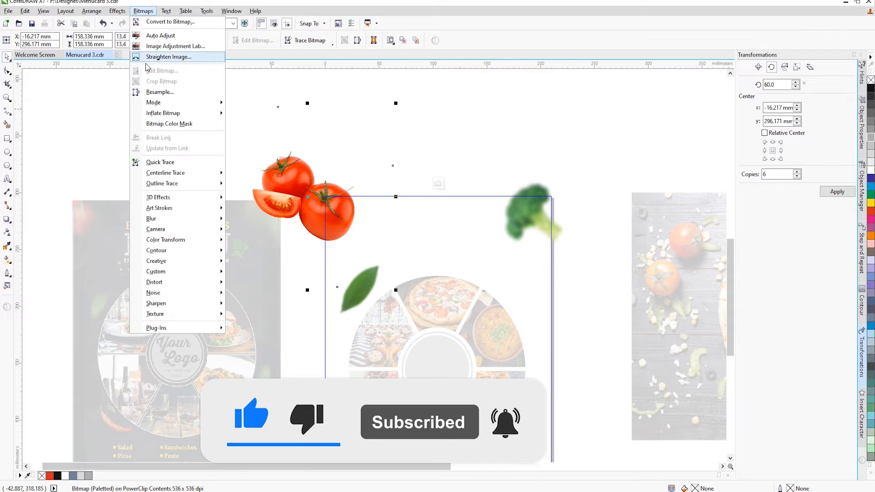
mouse_move(221, 222)
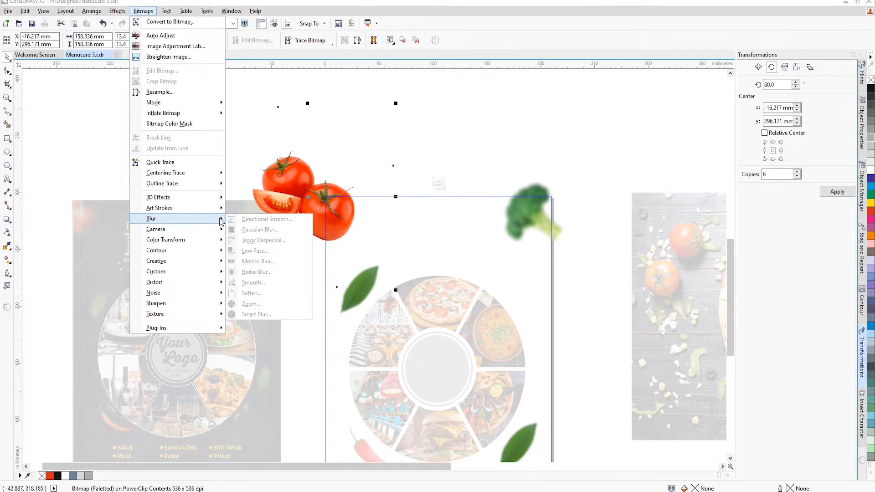
left_click(288, 171)
Step: Convert the tomato picture to a 300 dpi CMYK Color (32-bit) bitmap with anti-aliasing and a transparent background
left_click(142, 11)
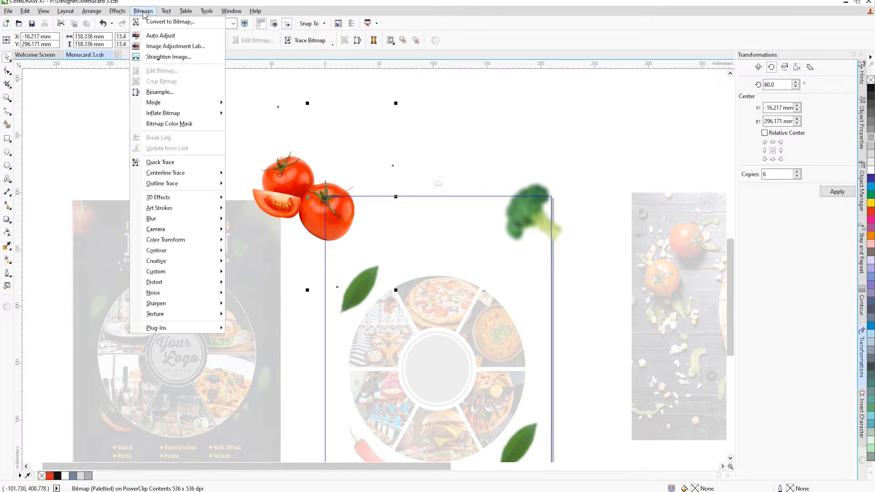
left_click(167, 22)
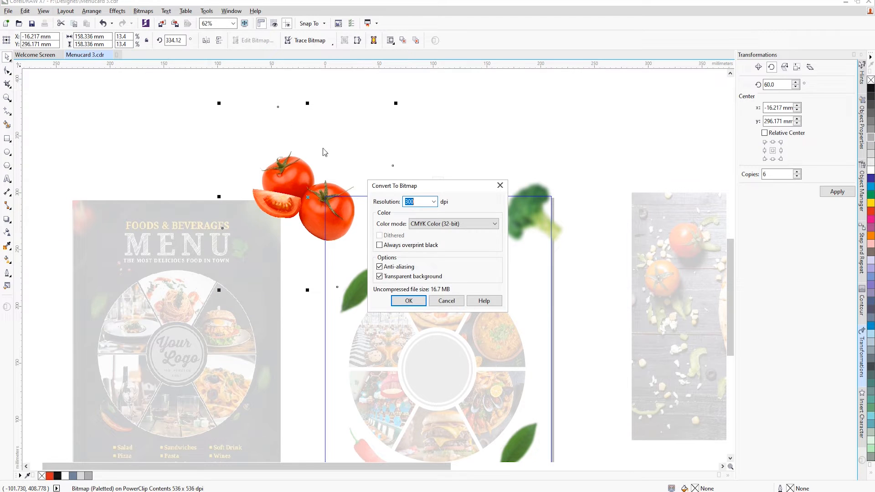
left_click(408, 301)
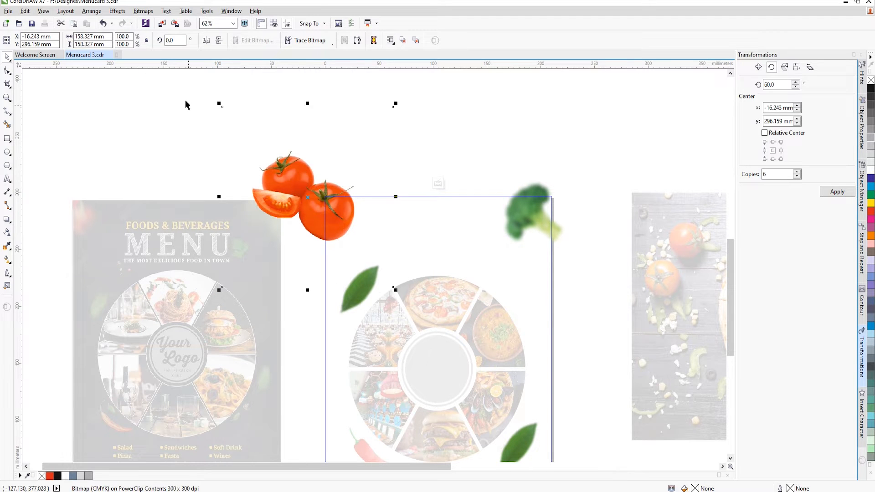
Step: Apply a Gaussian Blur with a radius of 39 pixels to the tomatoes and move them further into the page's upper-left corner
left_click(142, 11)
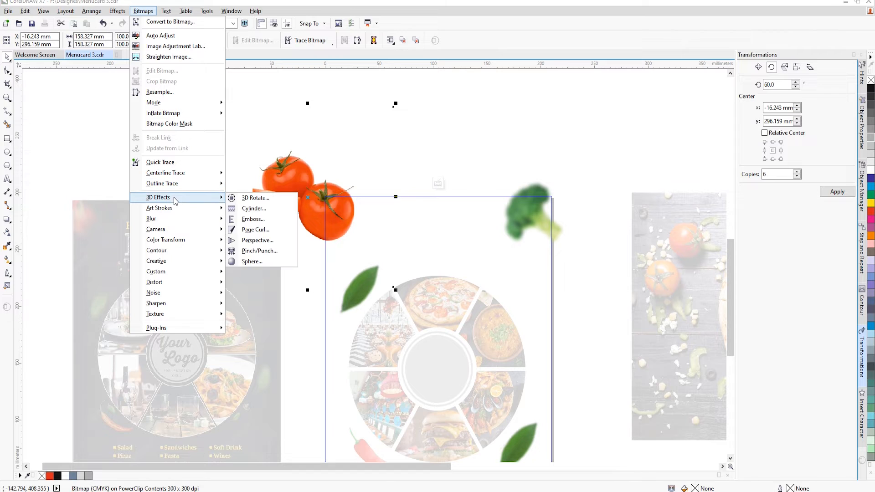
mouse_move(176, 219)
left_click(255, 230)
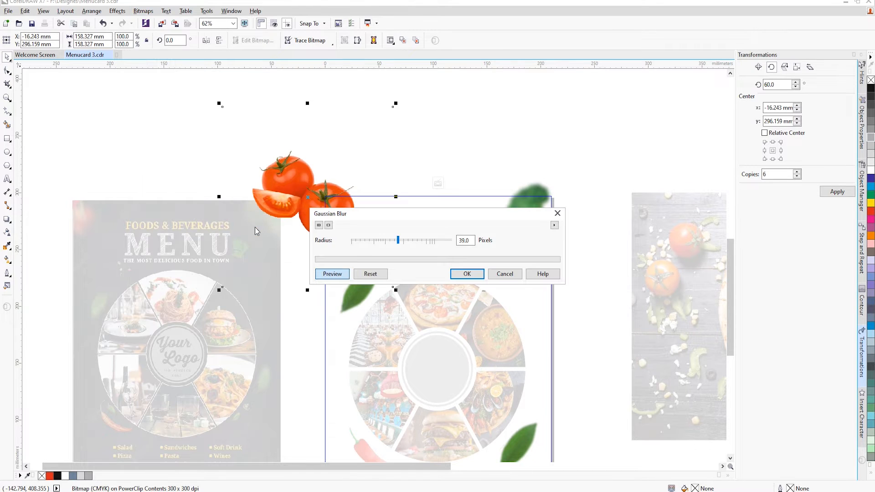
left_click(466, 273)
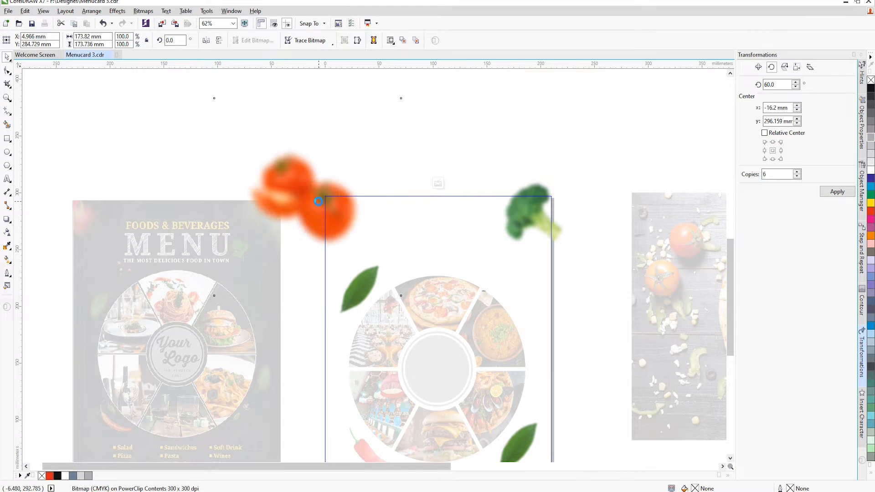
Step: Finish editing the background PowerClip so the food pictures are clipped to the menu page, and clear the selection
scroll(344, 146, "down", 2)
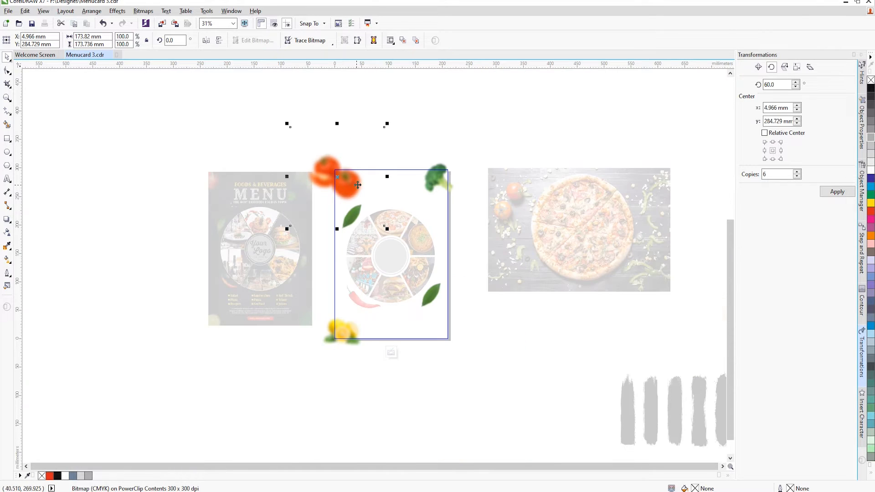
left_click(391, 352)
left_click(475, 148)
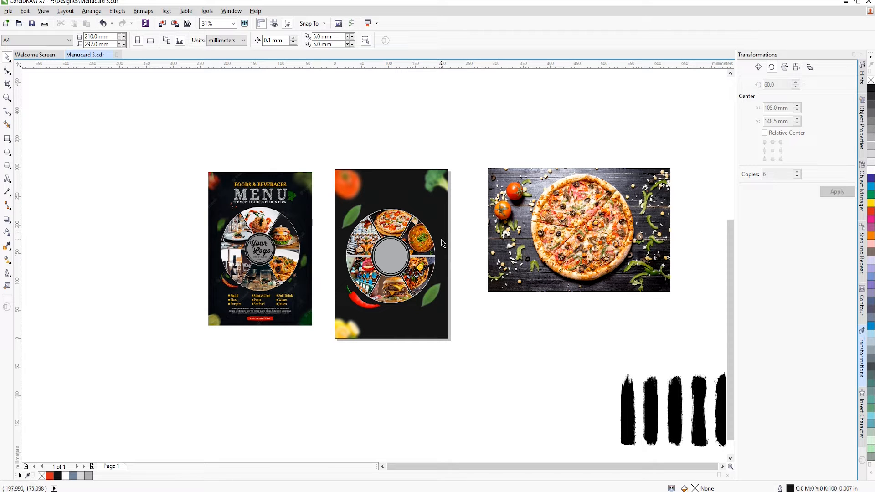
Step: Add the artistic text FOODS above the wheel, between the tomato and the broccoli
scroll(402, 200, "up", 2)
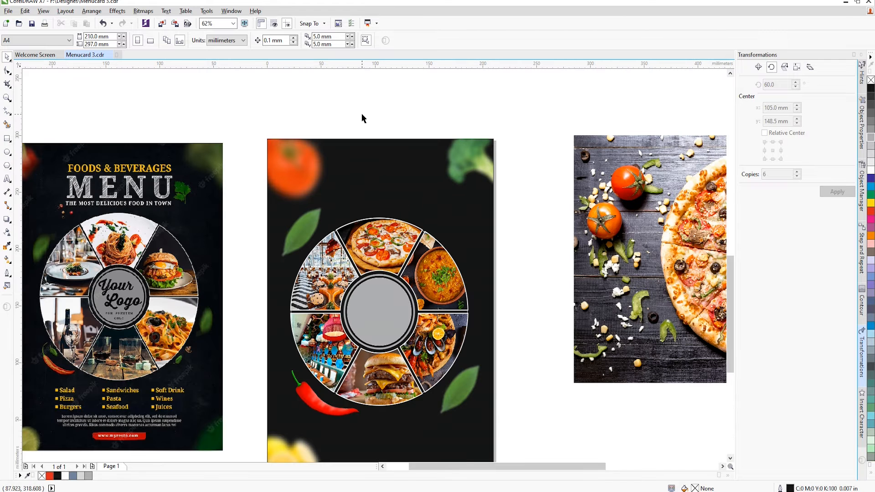
left_click(7, 178)
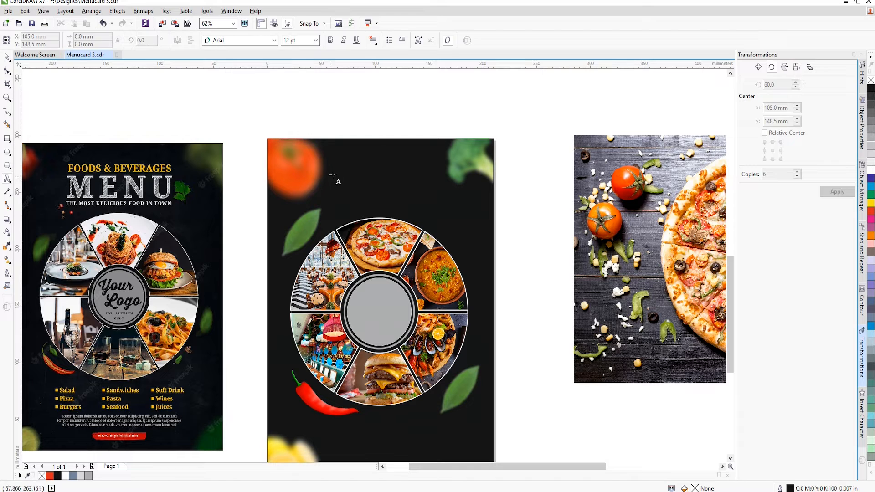
left_click(333, 175)
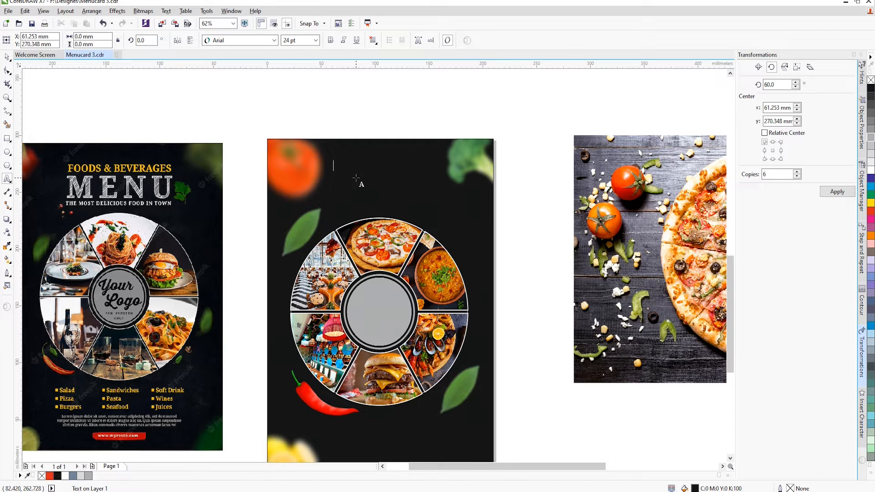
type("F")
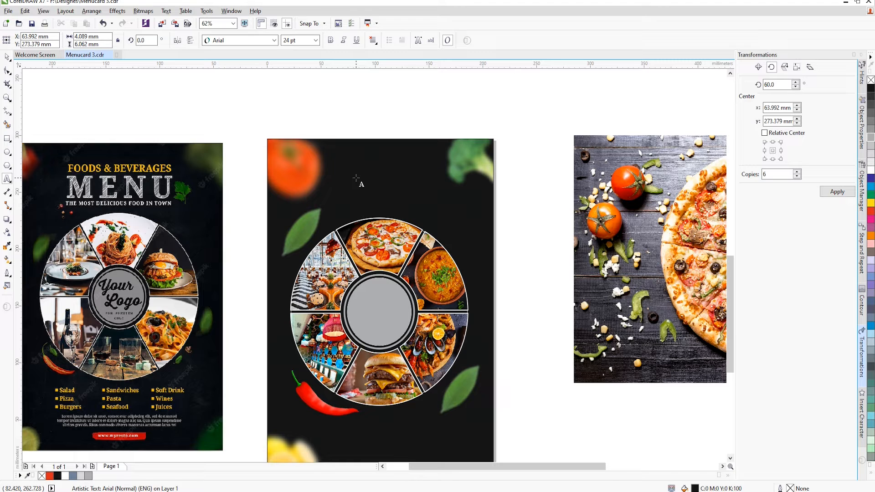
type("OODS")
Step: Set the font of the FOODS text to Akenaten
key("ctrl+a")
left_click(260, 42)
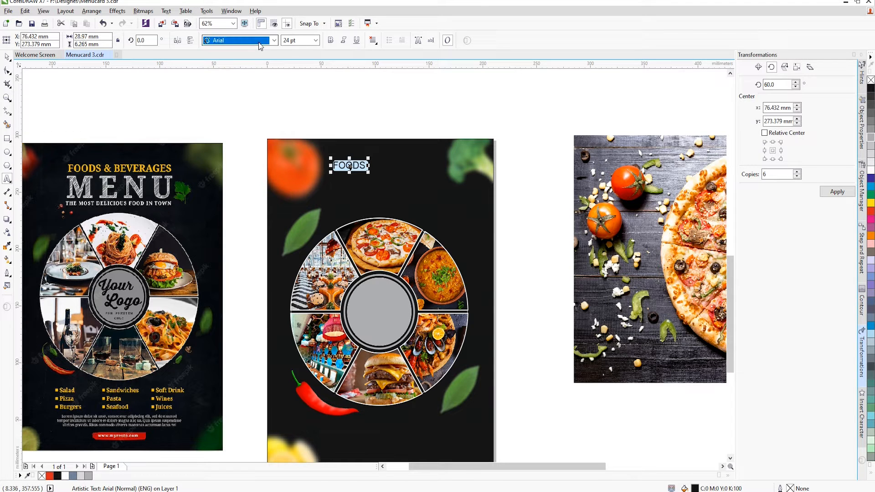
left_click(274, 40)
left_click(237, 94)
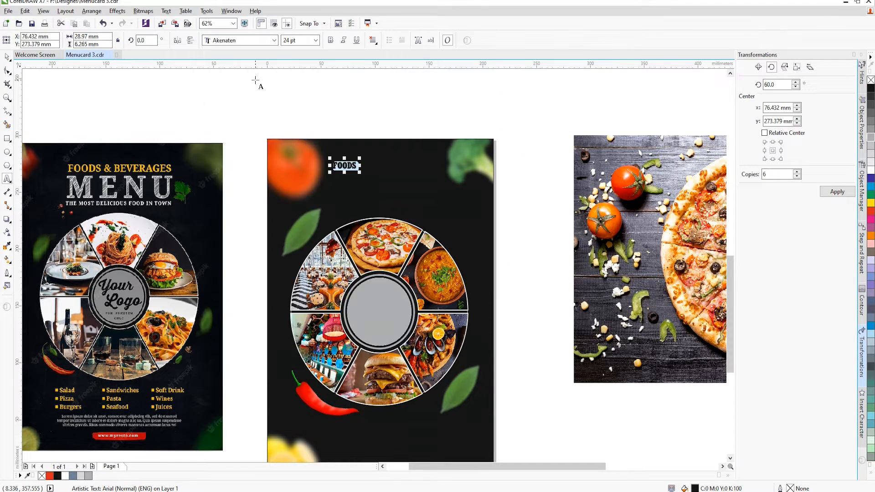
Step: Fill the whole FOODS text with yellow
scroll(359, 160, "up", 3)
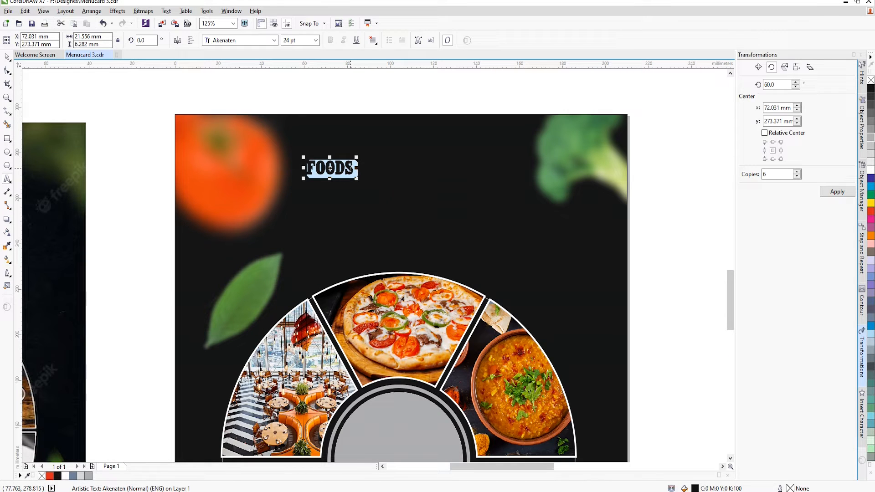
left_click(363, 171)
key("ctrl+a")
left_click(871, 202)
Step: Extend the yellow heading to read FOODS & BEVERAGES and select all its text
left_click(353, 165)
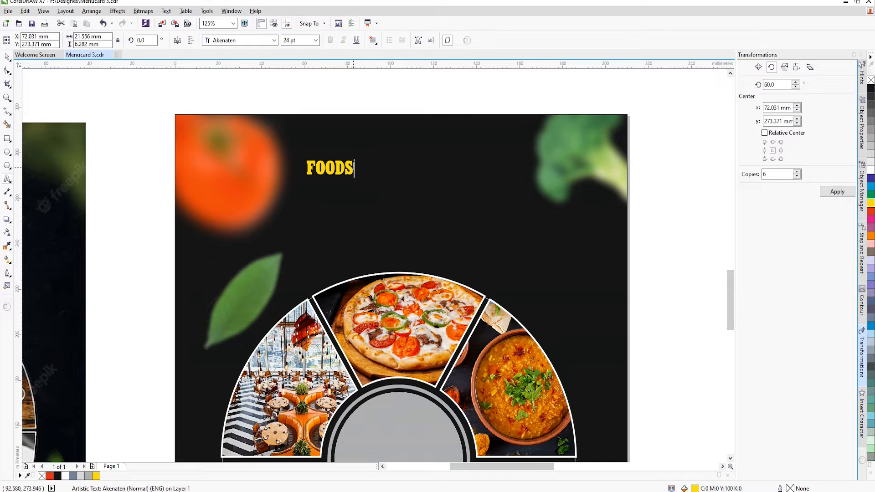
scroll(426, 185, "down", 3)
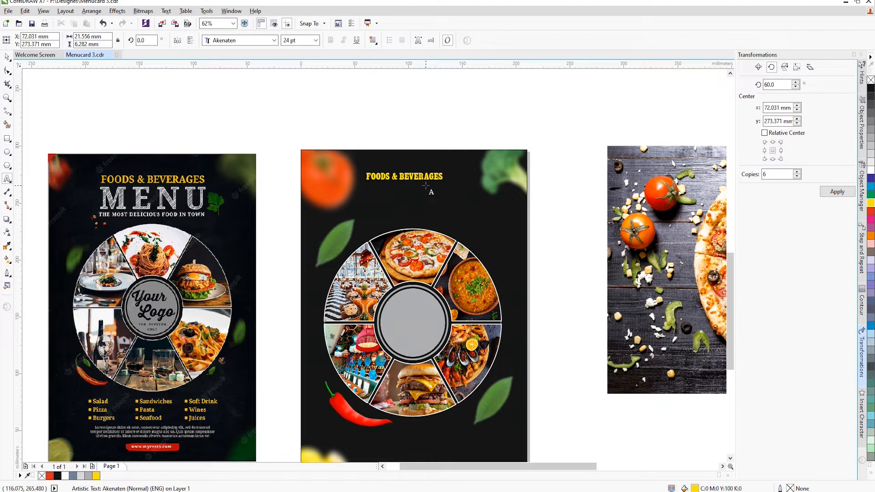
key("ctrl+a")
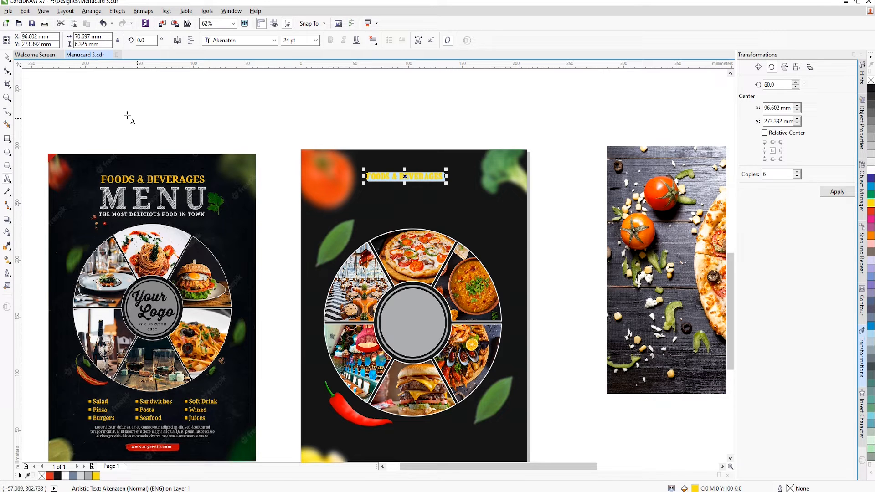
Step: Enlarge the FOODS & BEVERAGES heading to about 88 mm wide and centre it horizontally on the card
left_click(7, 57)
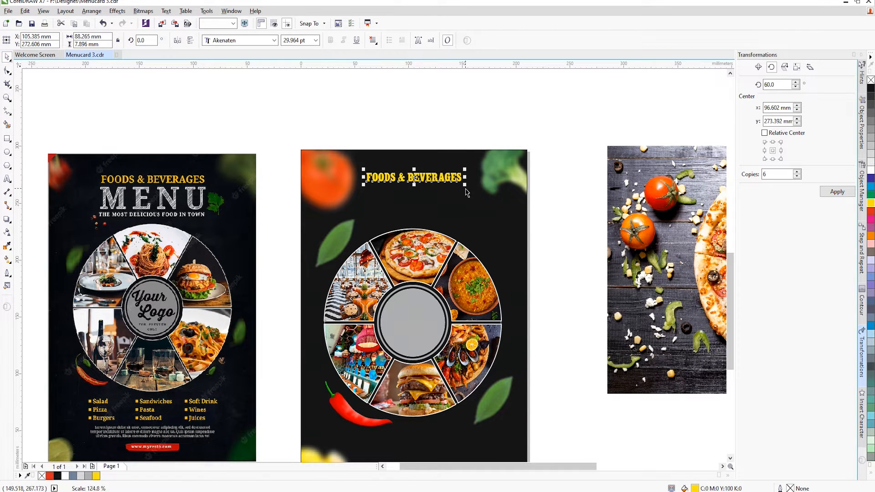
left_click(474, 220, "shift")
left_click(400, 95)
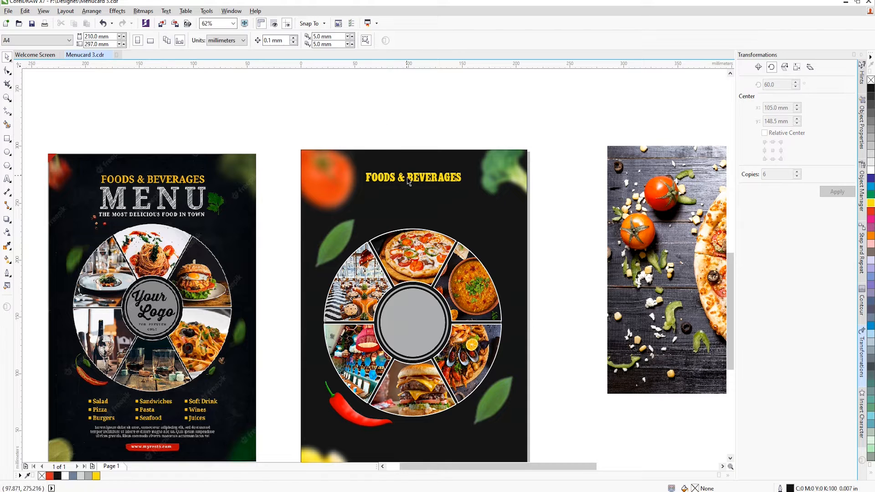
Step: Duplicate the FOODS & BEVERAGES heading, place the copy just below it and replace the copy's text with MENU
left_click(408, 180)
key("ctrl+d")
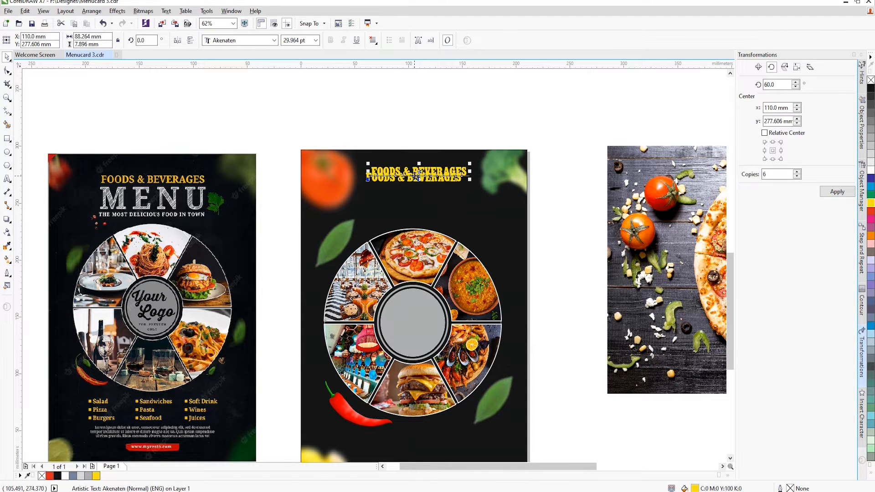
left_click_drag(416, 174, 407, 200)
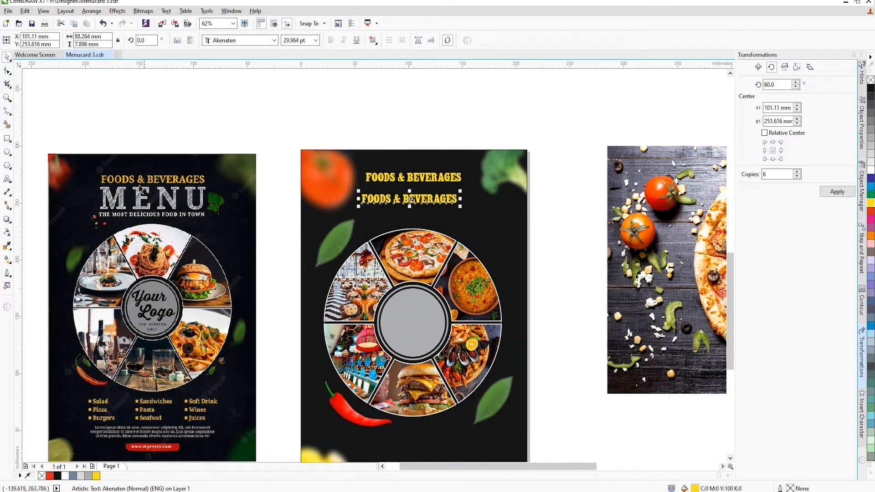
left_click(7, 178)
key("ctrl+a")
key("BackSpace")
type("M")
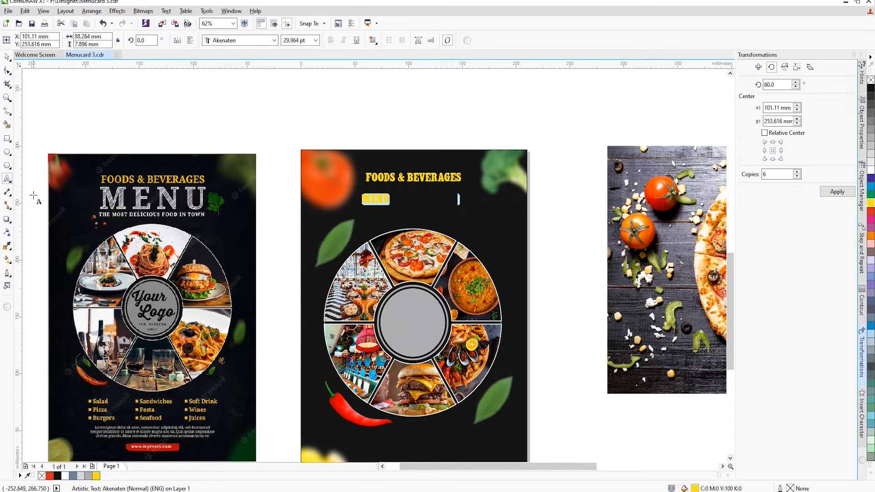
left_click(7, 56)
Step: Move FOODS & BEVERAGES slightly higher and enlarge MENU to about 90 mm wide directly beneath it
scroll(421, 224, "up", 2)
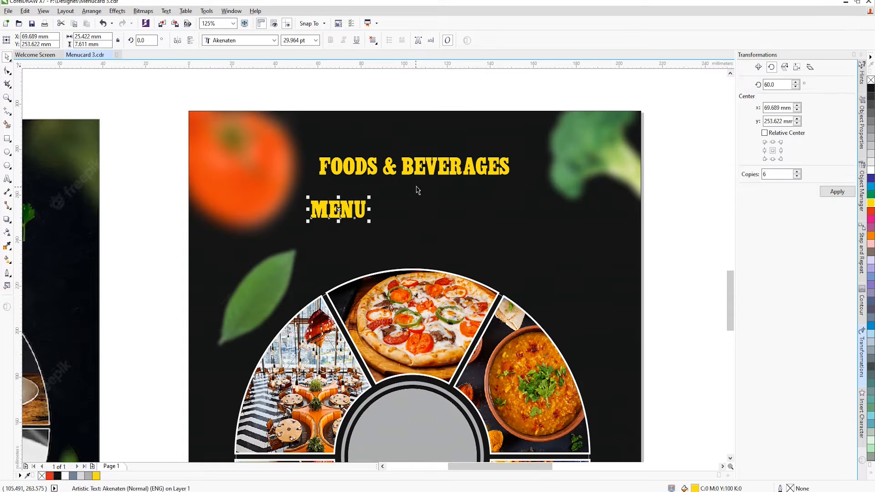
left_click(427, 168)
left_click_drag(428, 168, 433, 154)
left_click(346, 211)
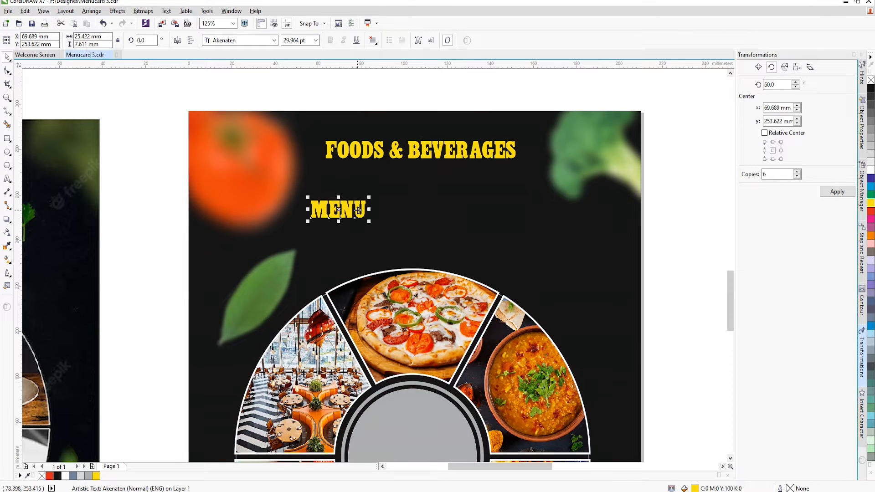
left_click_drag(346, 211, 532, 273)
left_click_drag(475, 214, 467, 211)
Step: Bring the silver gradient swatch sheet down close above the pizza photo
scroll(436, 166, "down", 2)
scroll(266, 187, "down", 2)
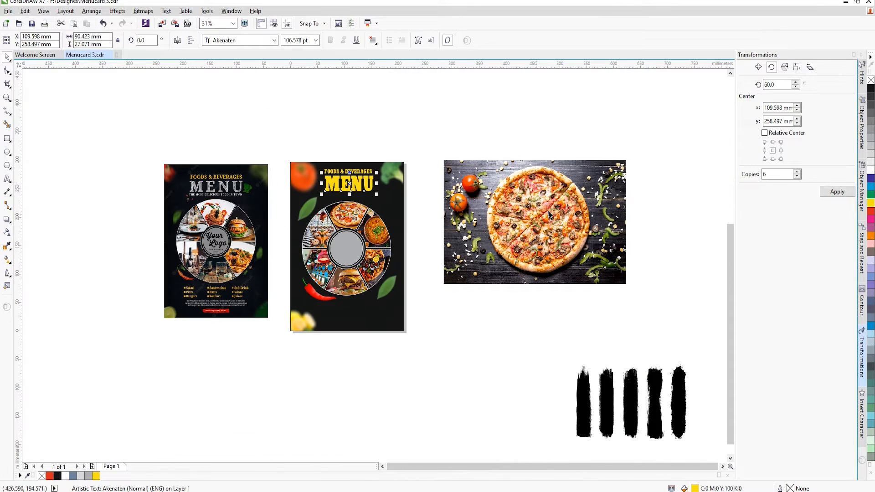
scroll(392, 207, "down", 2)
scroll(476, 199, "down", 2)
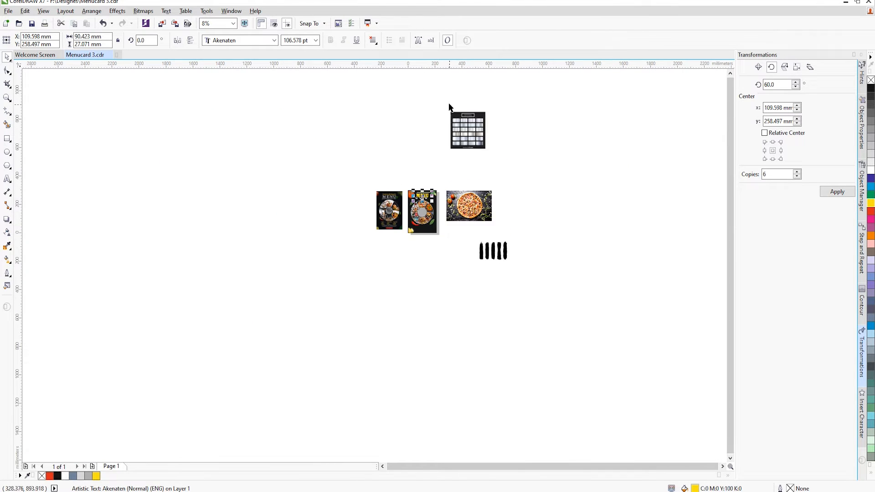
left_click_drag(440, 98, 514, 172)
left_click_drag(477, 146, 475, 180)
scroll(474, 181, "up", 2)
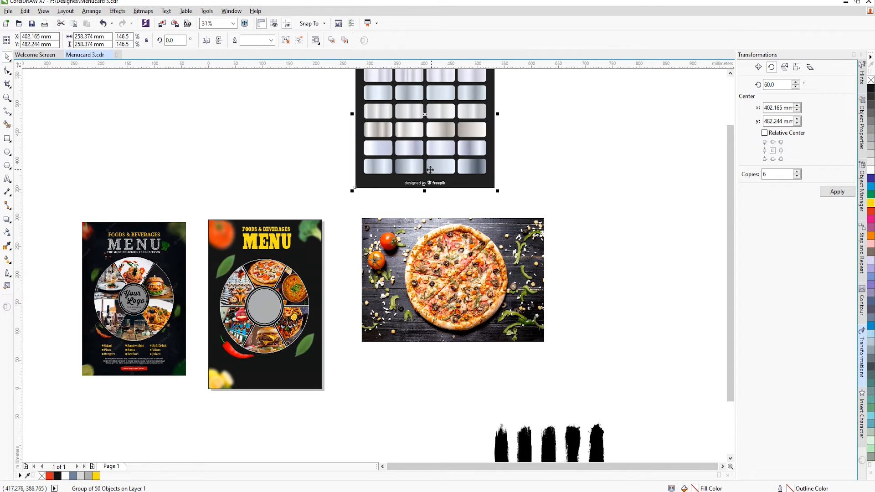
Step: Copy only the fill of a silver gradient swatch from the sheet's last row onto the MENU text
left_click(280, 173)
left_click(271, 240)
scroll(271, 239, "up", 1)
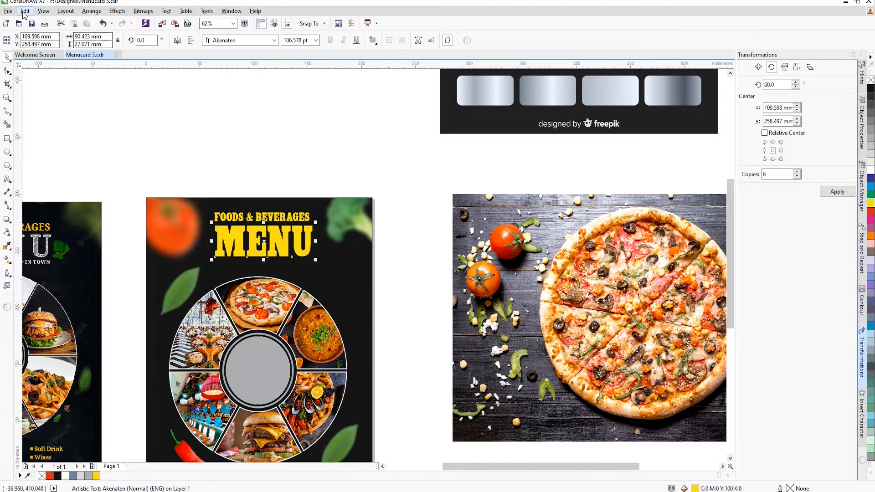
left_click(25, 11)
left_click(67, 156)
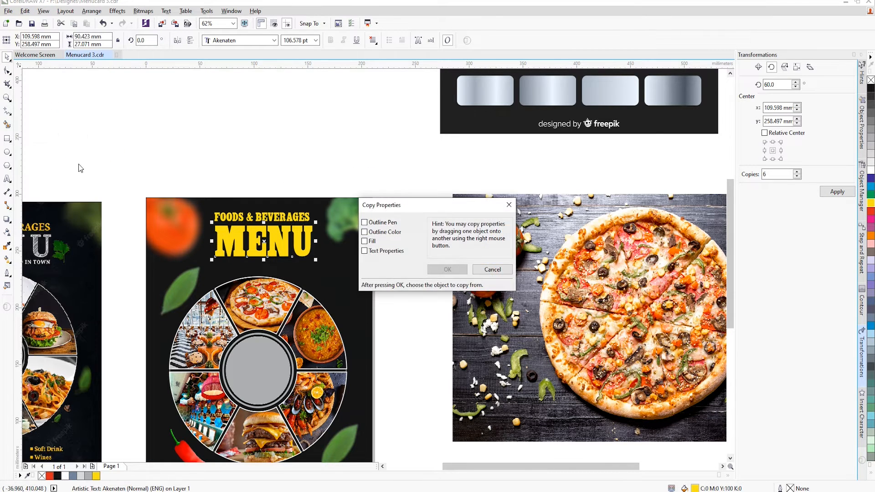
left_click(364, 241)
left_click(448, 269)
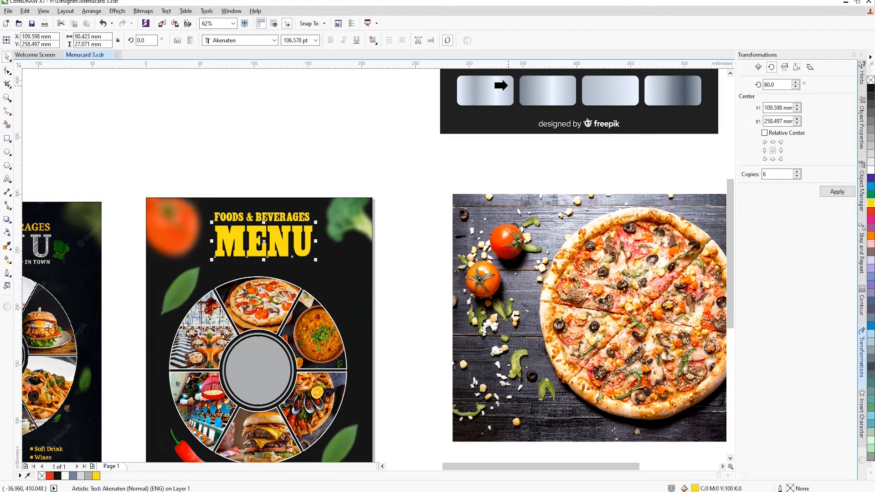
left_click(499, 95)
left_click(275, 117)
Step: Add the artistic text "The Most Delicious food in town" in the empty area above the reference card
scroll(337, 139, "down", 2)
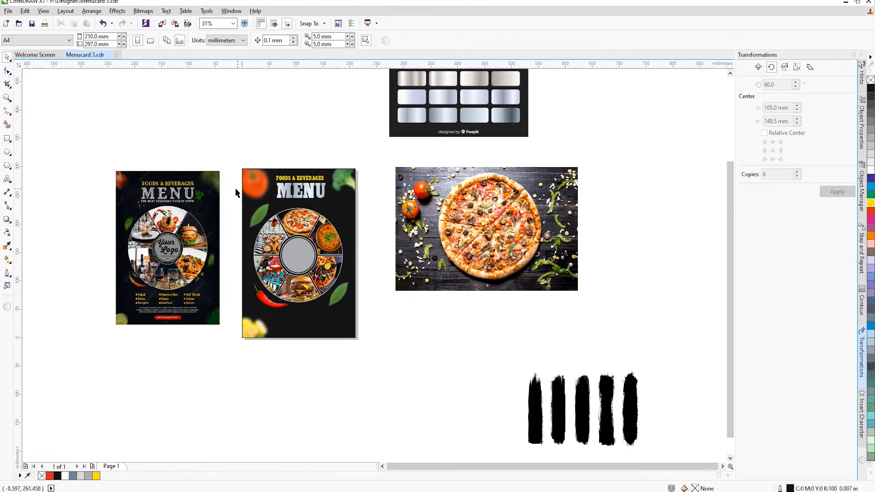
scroll(190, 195, "up", 2)
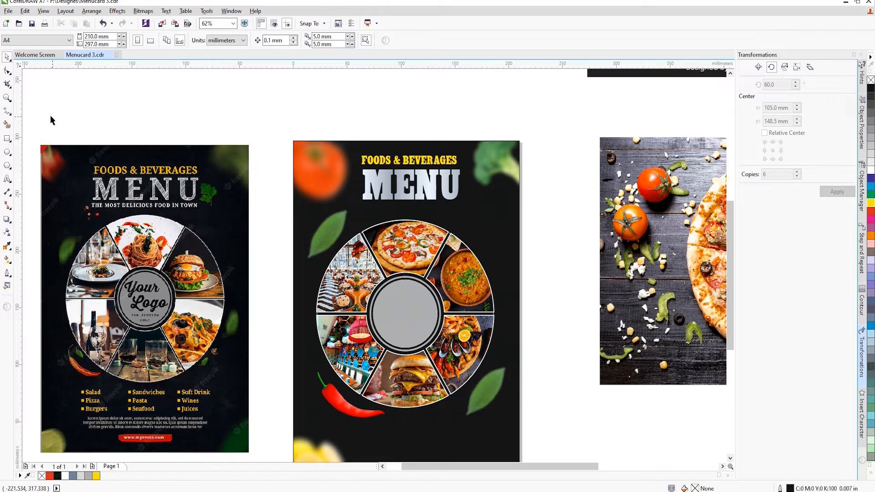
left_click(7, 178)
left_click(172, 112)
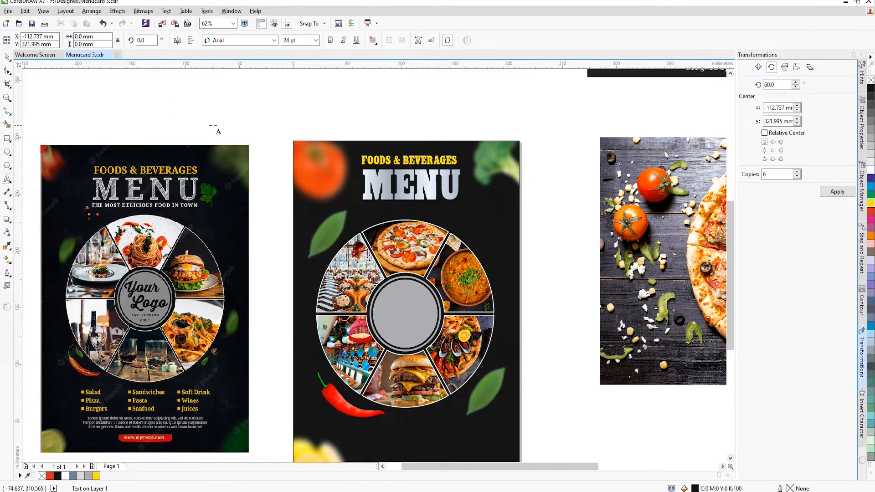
type("t Delicious food in town")
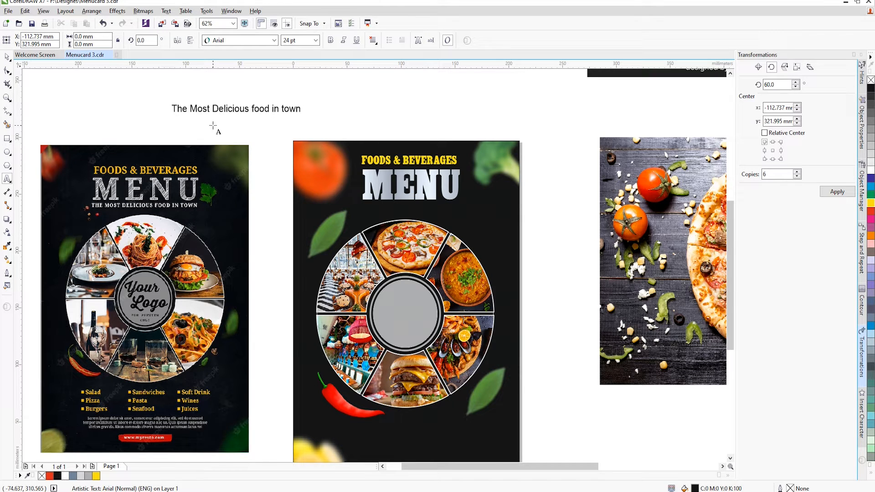
Step: Convert the whole tagline to UPPERCASE
key("ctrl+a")
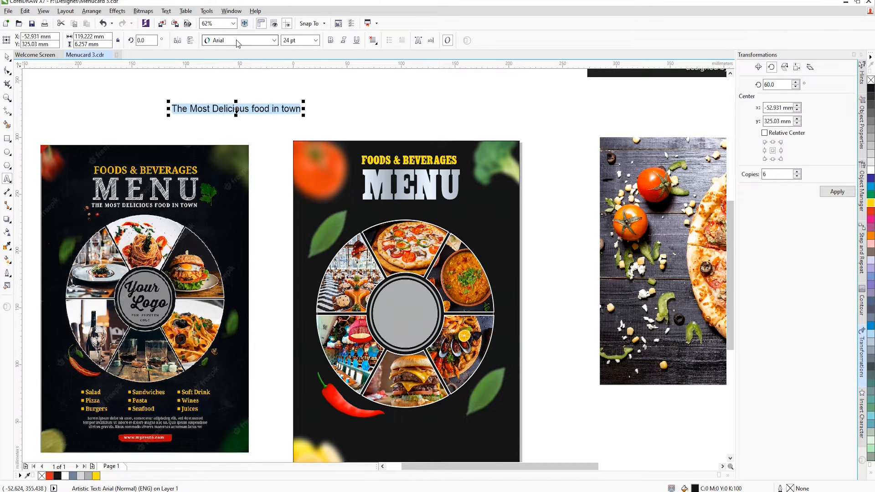
key("shift+F3")
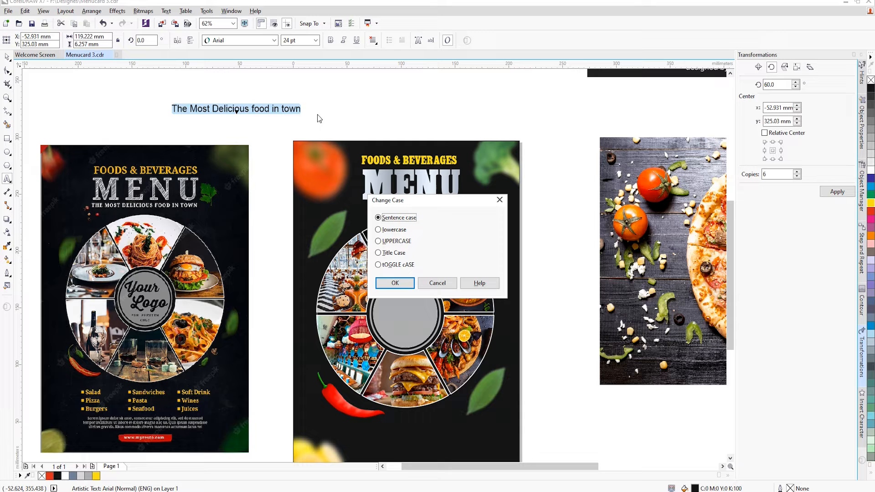
left_click(394, 241)
left_click(394, 282)
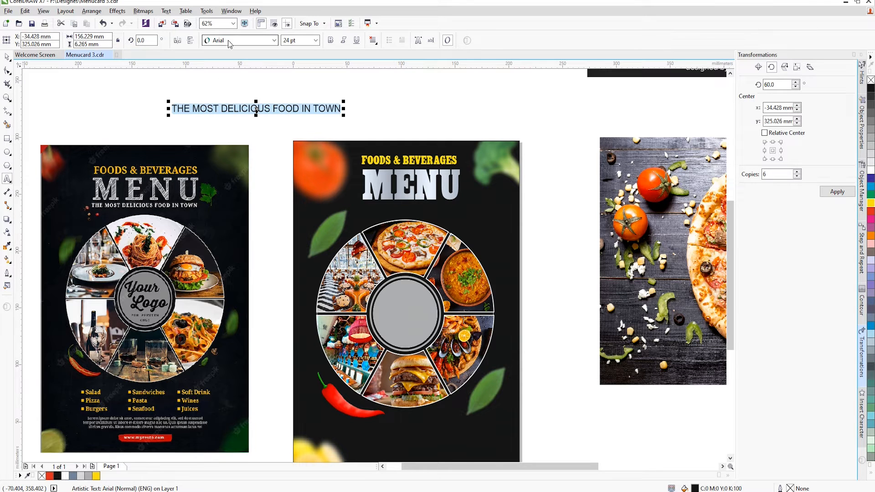
Step: Set the tagline's font to Swis721 BlkCn BT (Normal)
left_click(274, 40)
mouse_move(259, 100)
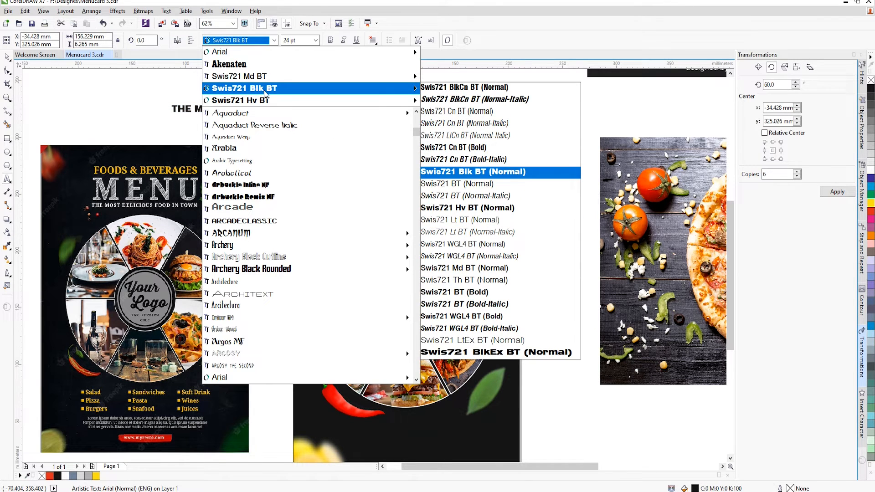
mouse_move(343, 90)
left_click(454, 88)
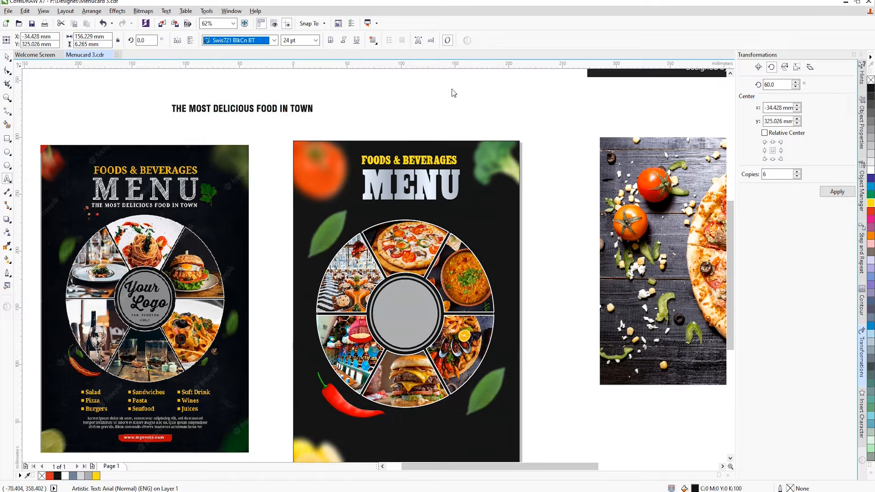
left_click(11, 57)
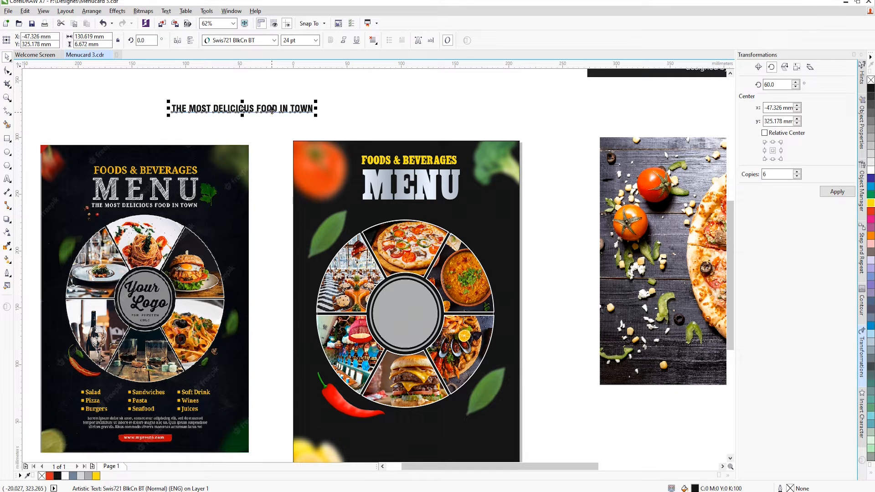
Step: Place the tagline below MENU, fill it white and shrink it to about 93 mm wide
left_click_drag(273, 114, 451, 212)
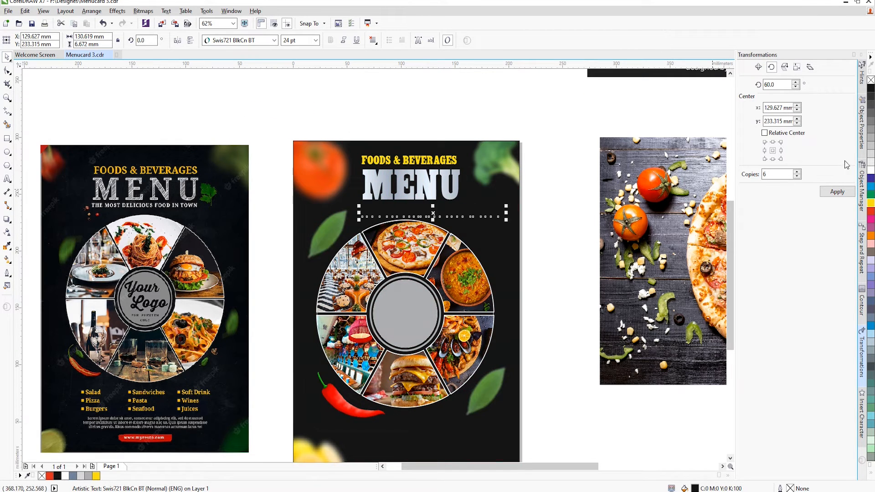
scroll(493, 207, "up", 2)
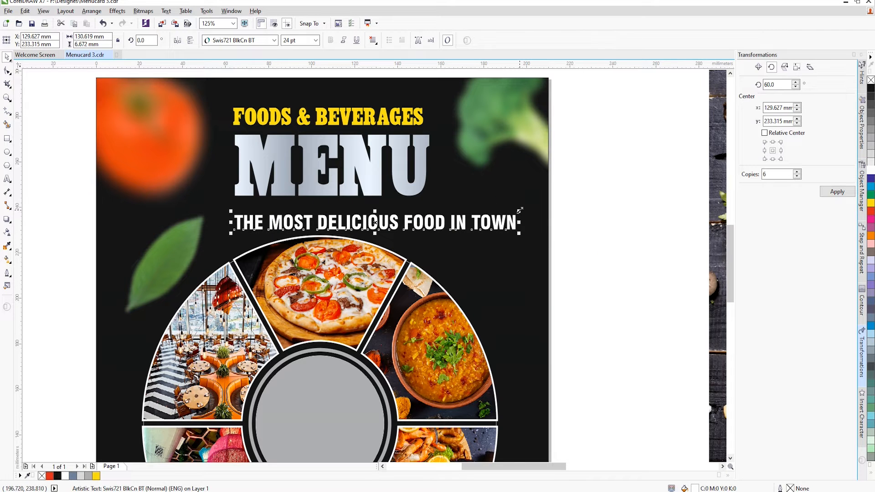
left_click_drag(519, 210, 355, 213)
Step: Align the tagline and the MENU text on their vertical centre line
left_click(289, 184, "shift")
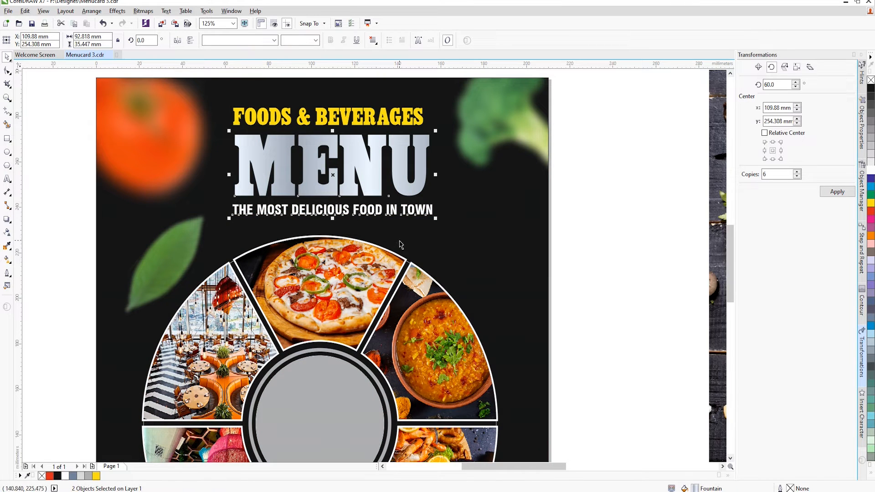
key("c")
left_click(70, 177)
scroll(209, 254, "up", 1)
left_click(255, 272)
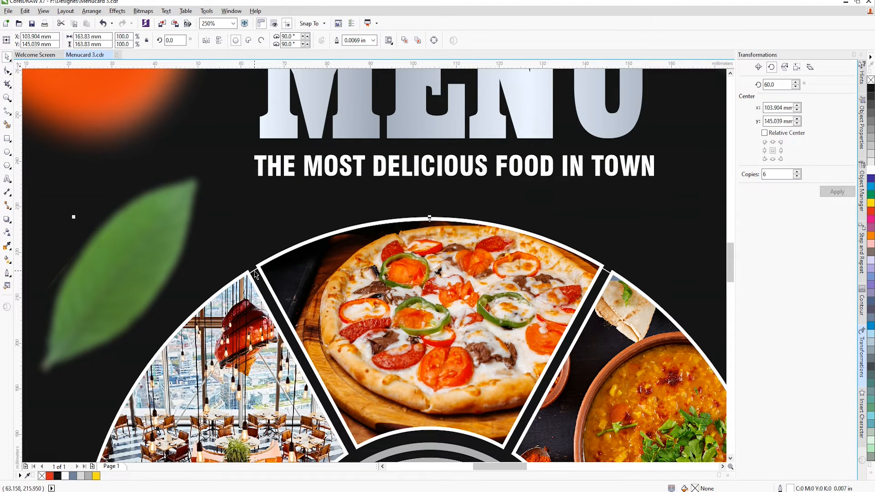
key("Escape")
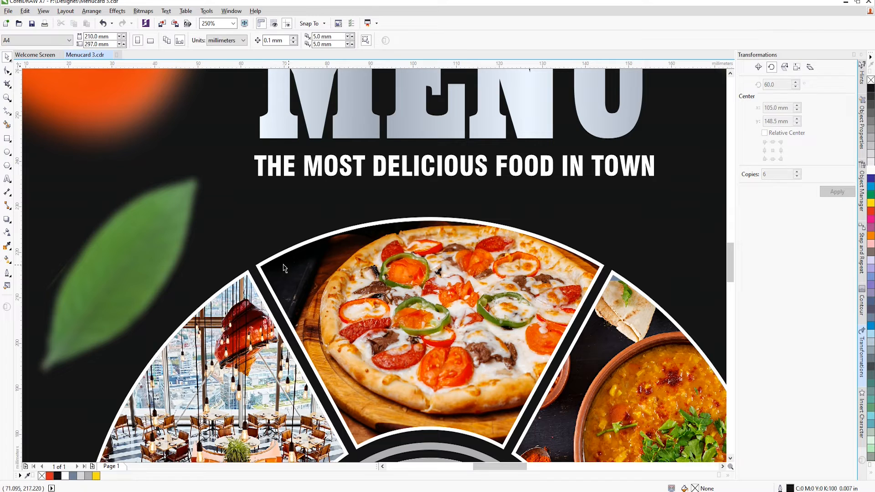
Step: Add the two-line artistic text "Food Items" inside the grey circle at the wheel's centre
scroll(347, 195, "down", 2)
scroll(363, 186, "down", 1)
scroll(325, 265, "up", 1)
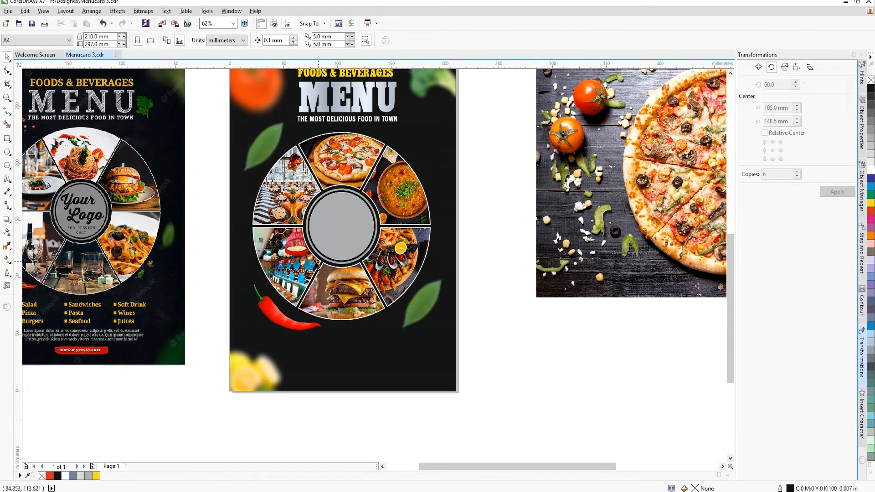
left_click(7, 179)
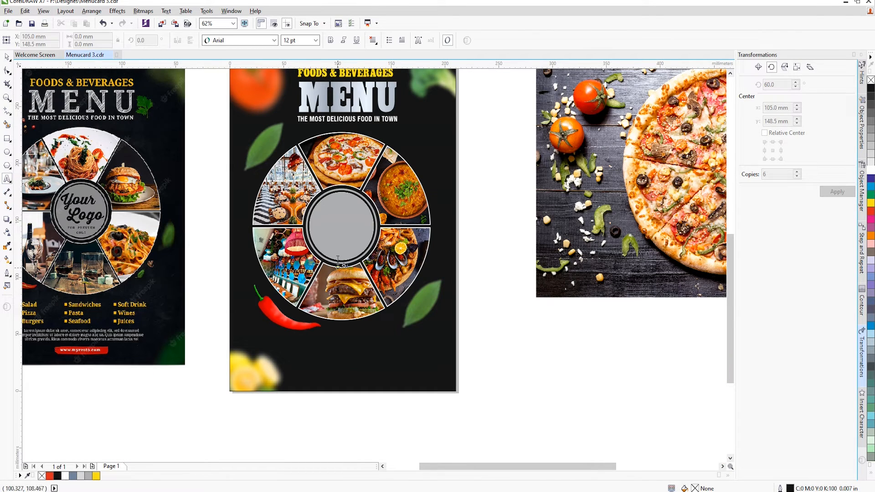
scroll(338, 218, "up", 1)
scroll(332, 218, "up", 1)
left_click(285, 199)
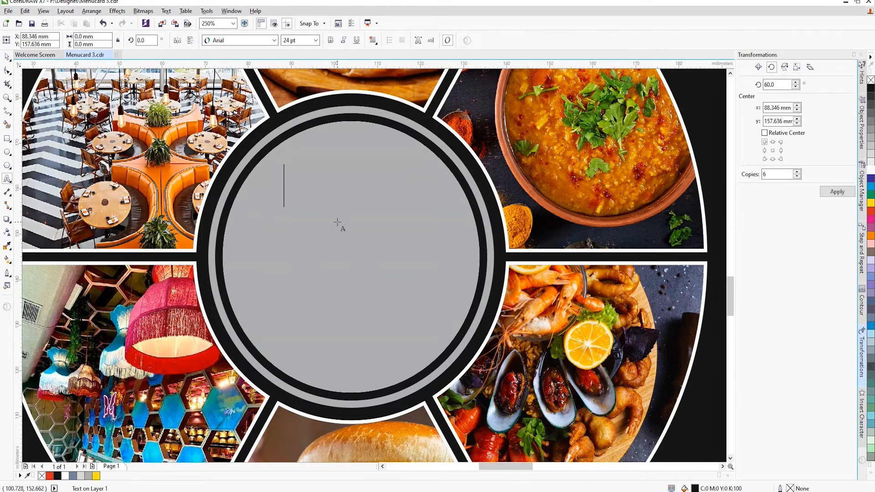
type("Food")
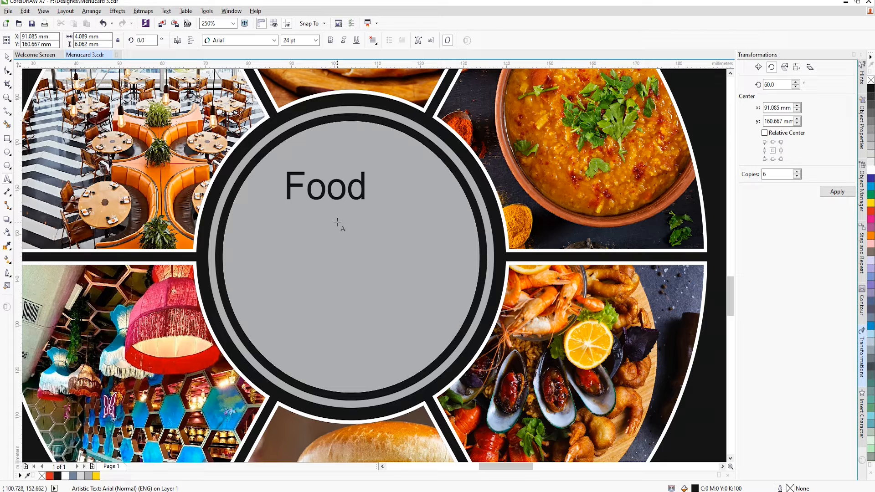
key("Return")
type("Items")
Step: Set the font of the "Food Items" text to Back to Black Demo
key("ctrl+a")
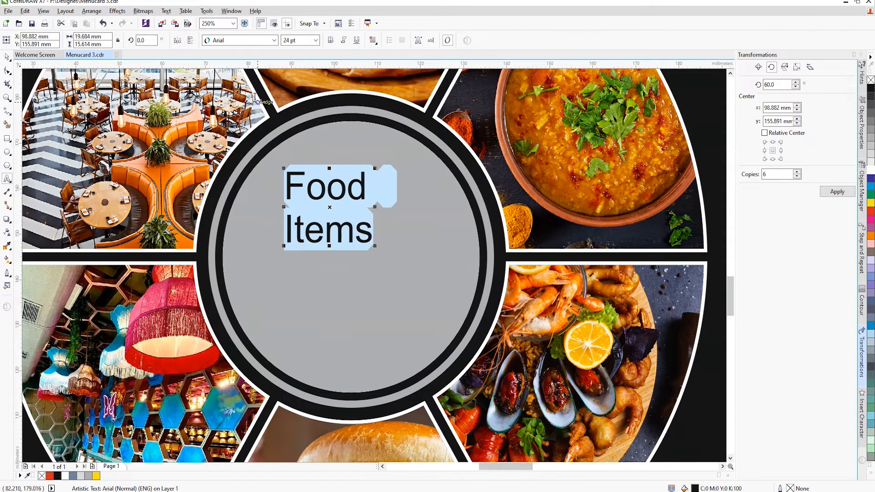
left_click(246, 40)
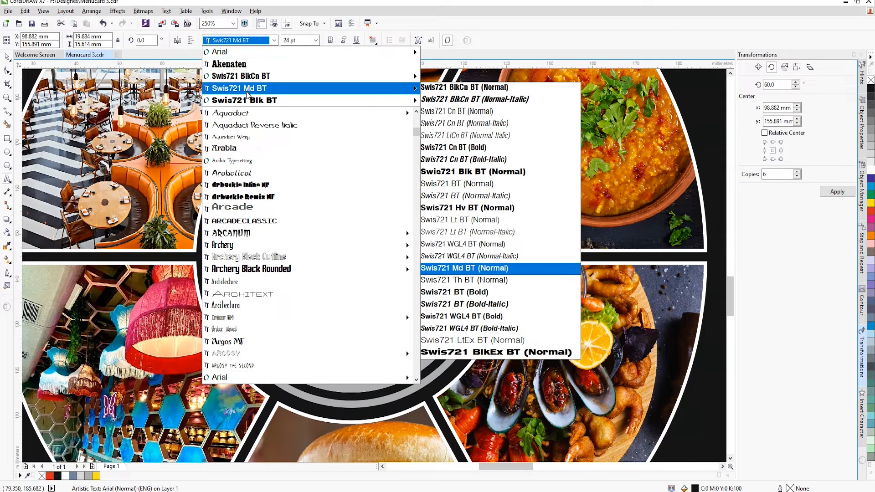
mouse_move(235, 47)
type("Back to Black Demo")
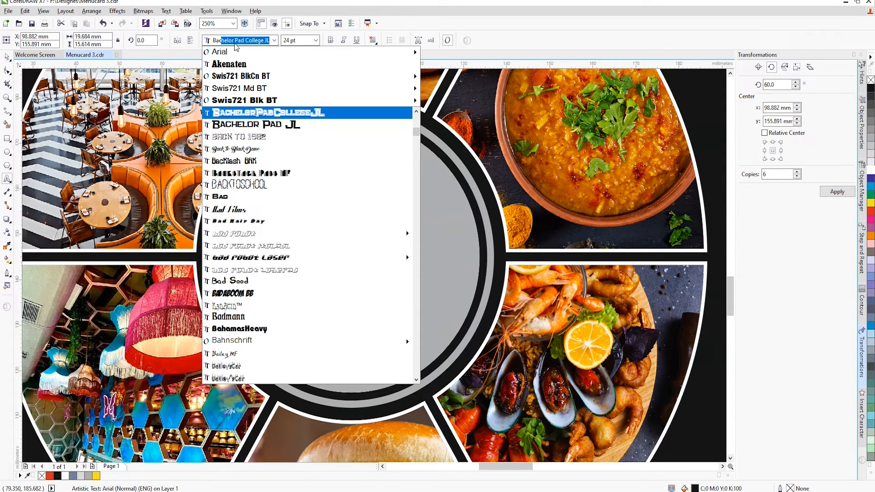
left_click(234, 148)
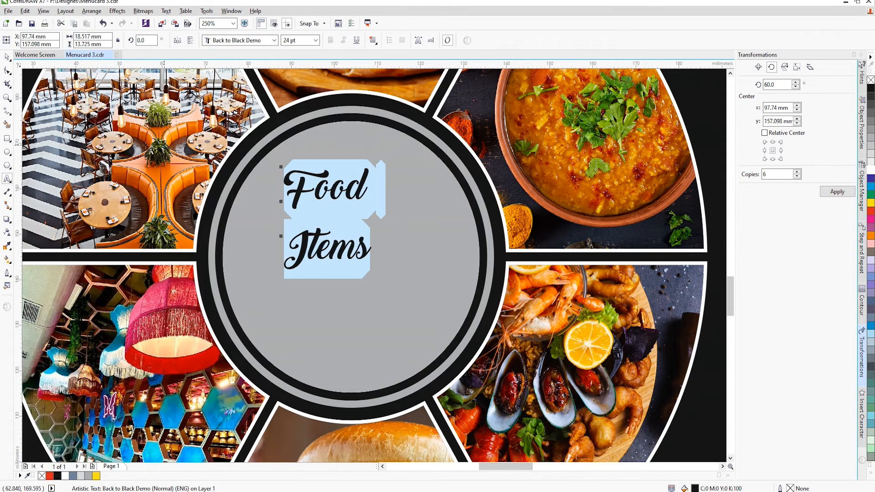
Step: Enlarge the "Food Items" text to about 37 mm wide and 40 mm high
left_click(7, 56)
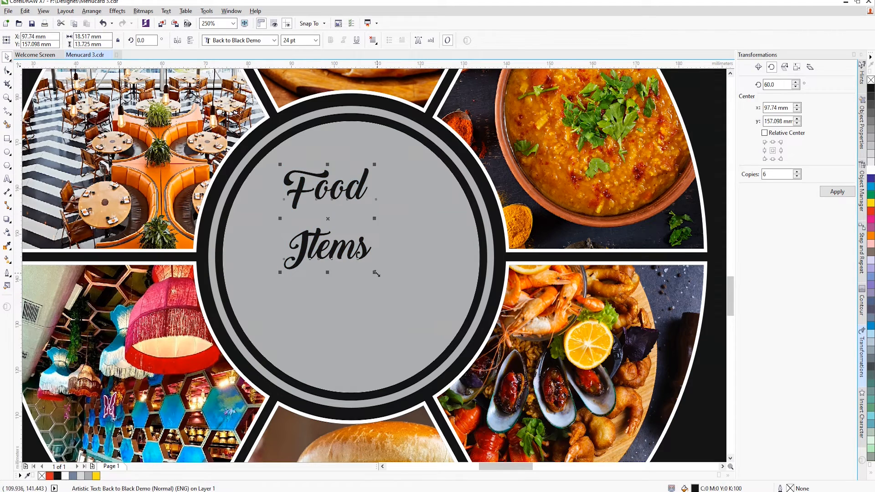
left_click_drag(376, 272, 446, 360)
scroll(385, 251, "down", 4)
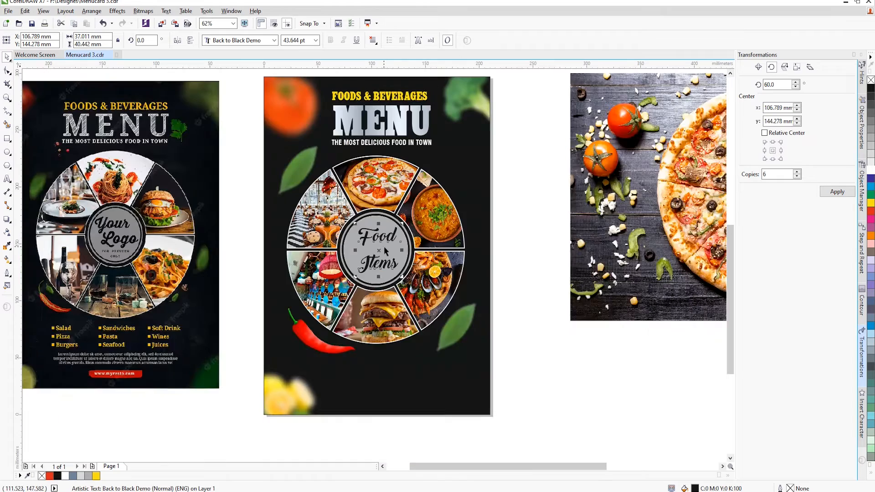
Step: Centre the "Food Items" text horizontally and vertically on the wheel's central circle
scroll(389, 249, "up", 2)
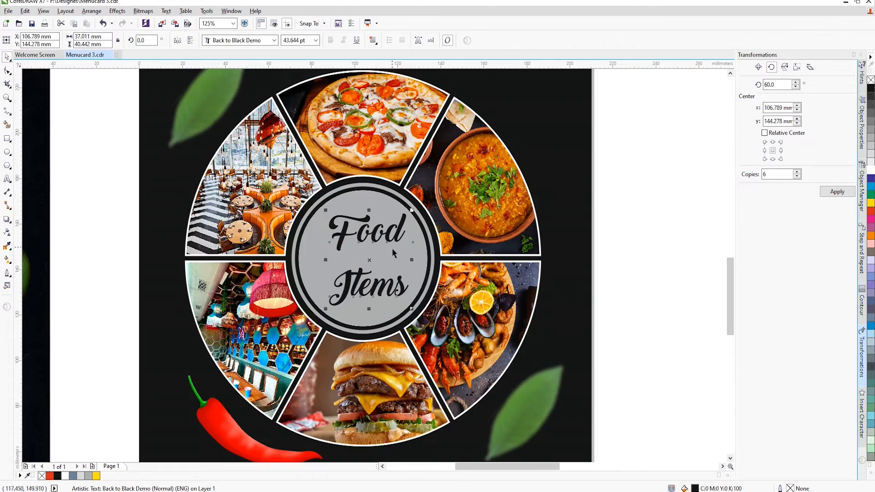
left_click(418, 266, "shift")
key("c")
key("e")
scroll(413, 229, "down", 1)
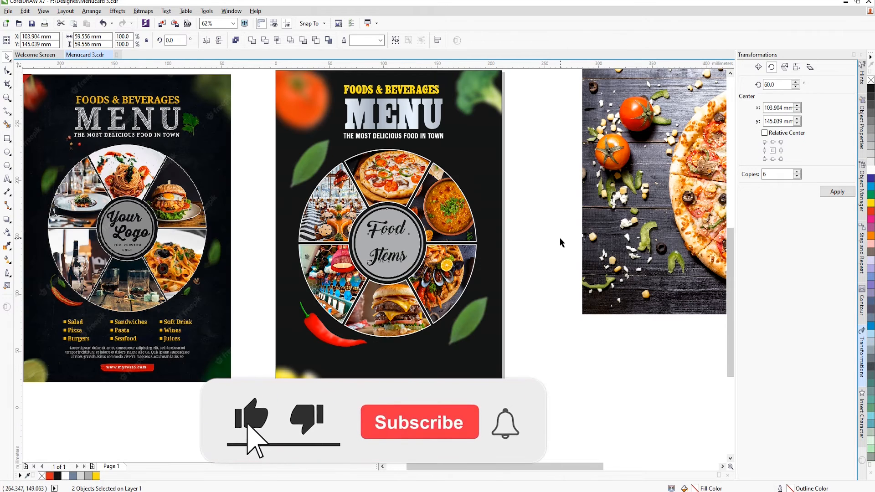
left_click(561, 242)
Step: Add artistic text below the wheel with "Salad" and "Pizza" on separate lines, following the reference card's food list
scroll(456, 195, "down", 1)
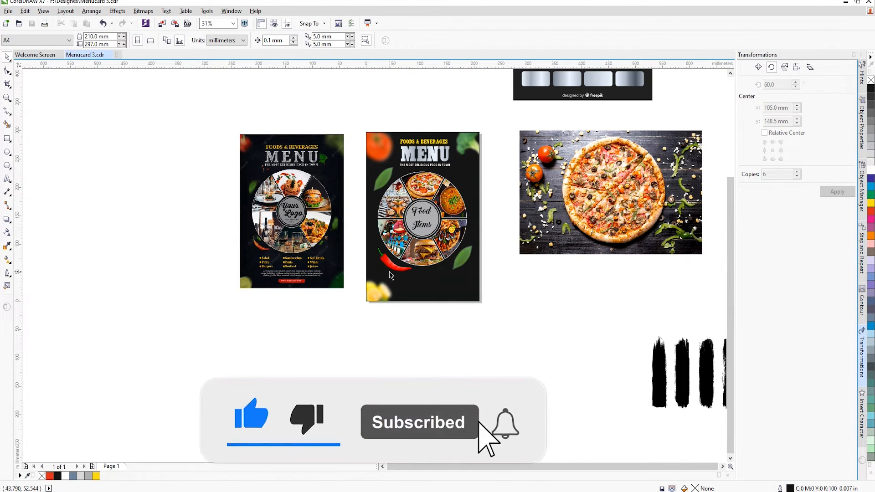
scroll(390, 275, "up", 1)
scroll(165, 250, "up", 1)
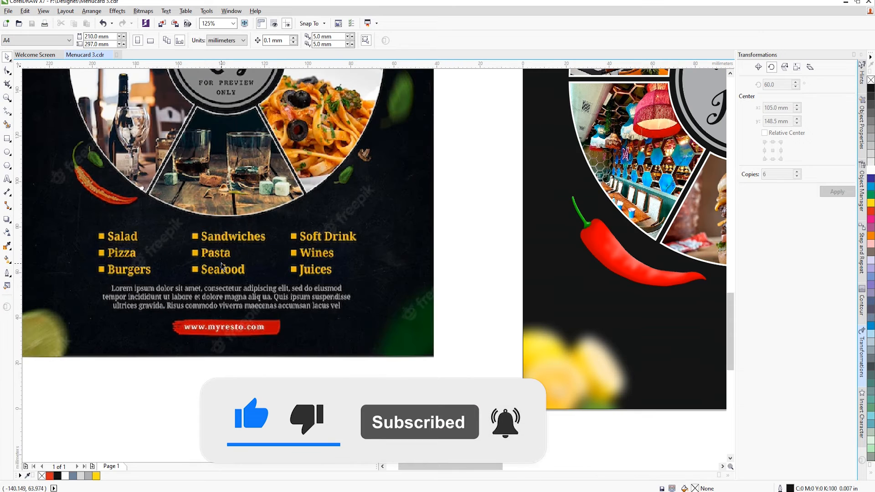
scroll(222, 266, "down", 1)
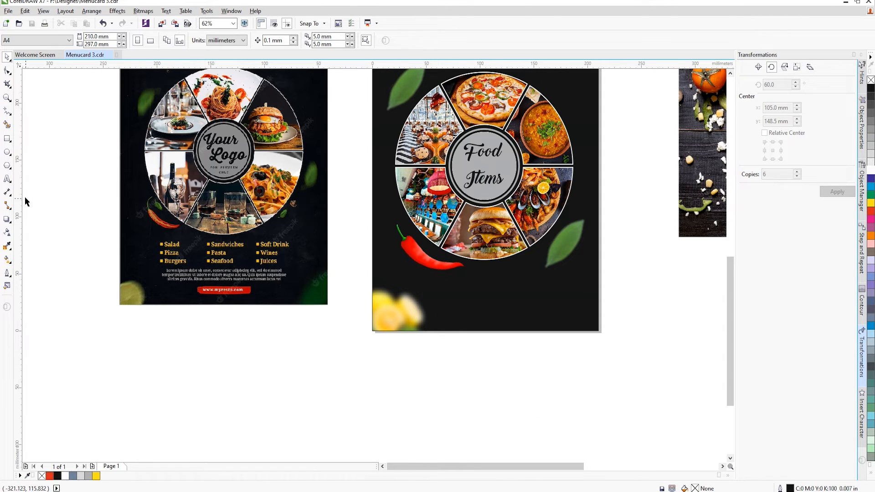
left_click(7, 178)
scroll(441, 298, "up", 1)
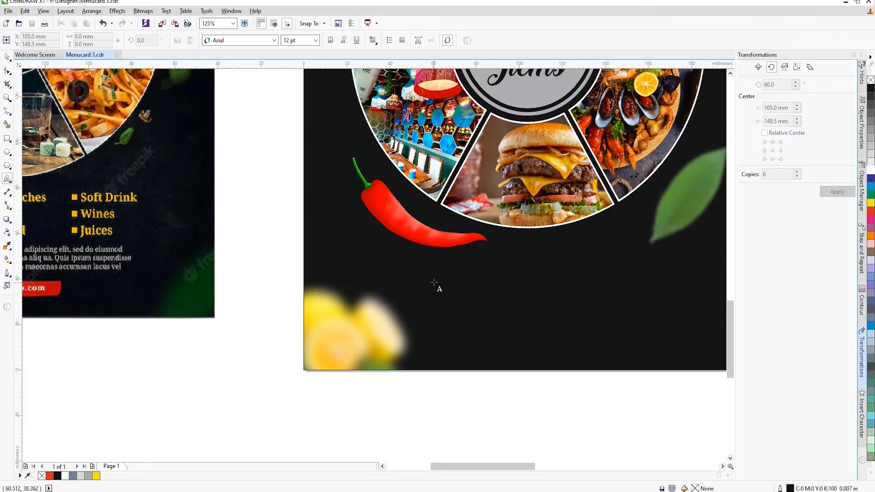
left_click(434, 283)
scroll(472, 282, "down", 1)
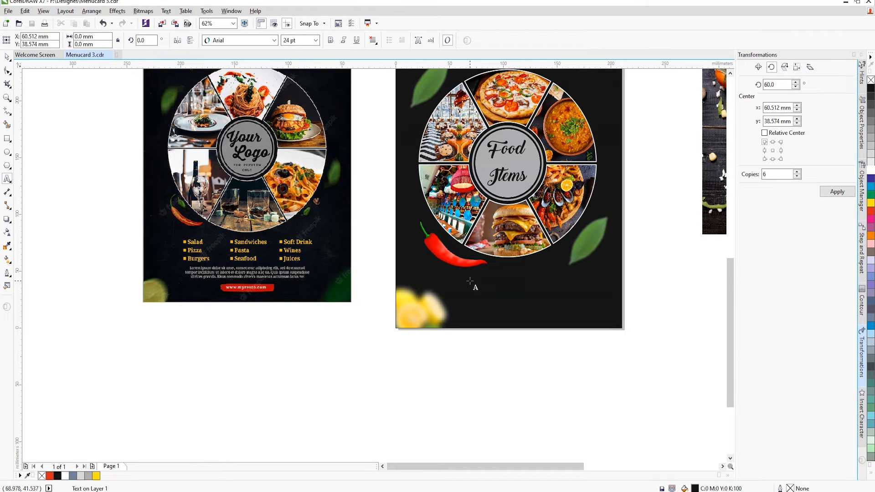
left_click(470, 281)
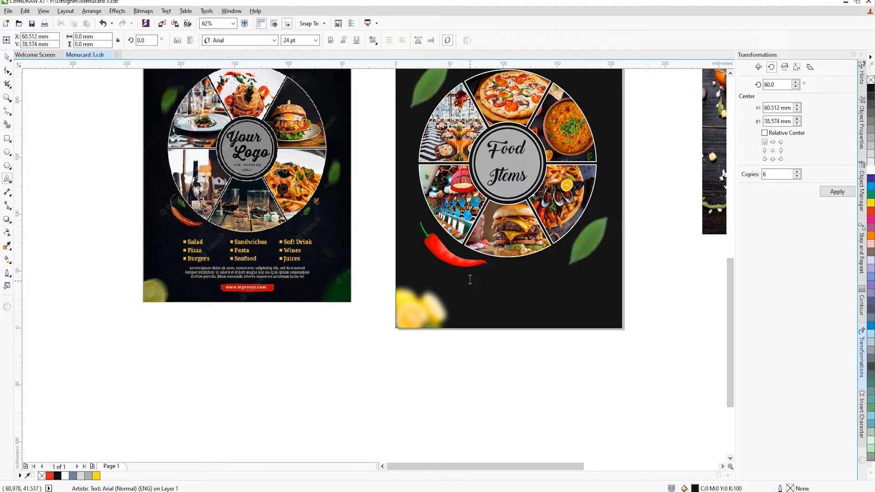
type("Salad Pizza")
Step: Fill the Salad and Pizza text yellow and add "Burgers" as its third line
key("ctrl+a")
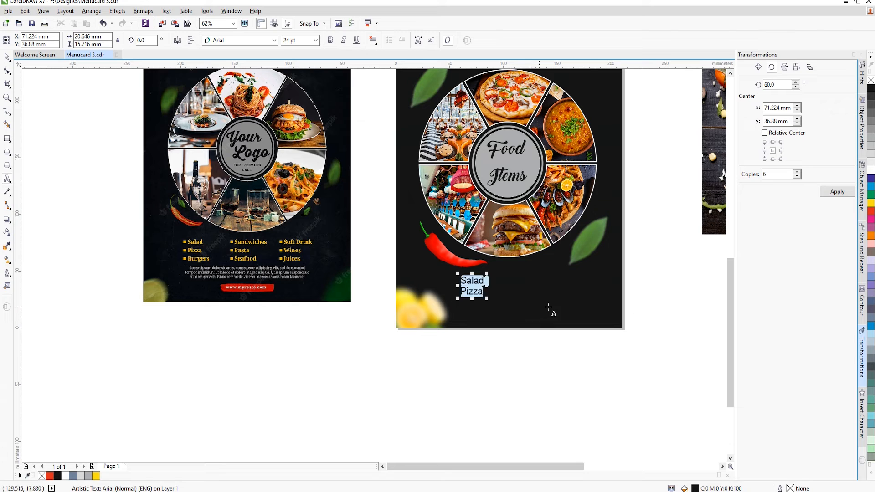
left_click(871, 204)
scroll(502, 301, "up", 1)
scroll(505, 294, "down", 1)
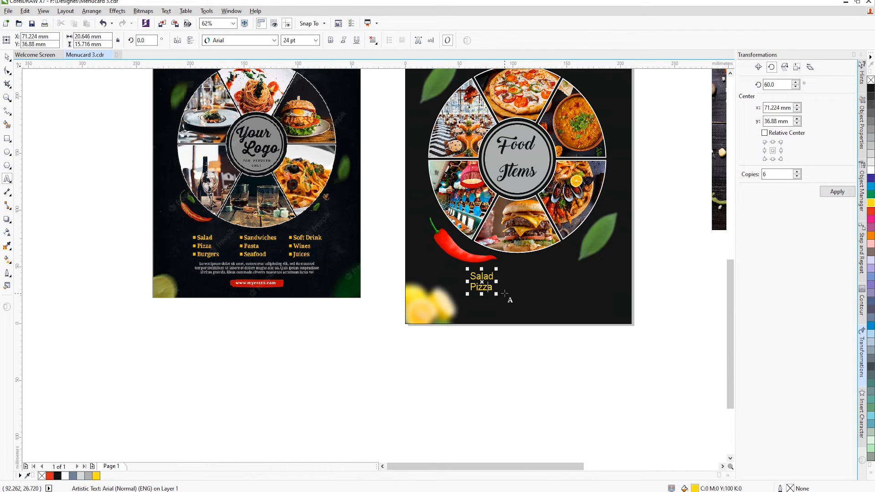
key("Return")
type("Burgers")
scroll(506, 296, "up", 1)
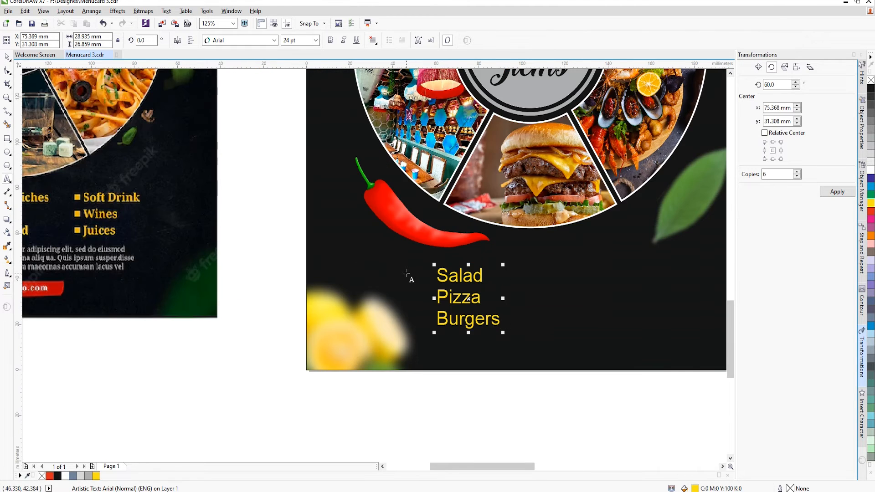
Step: Set the font of the three-line food list to Akenaten
scroll(417, 272, "down", 2)
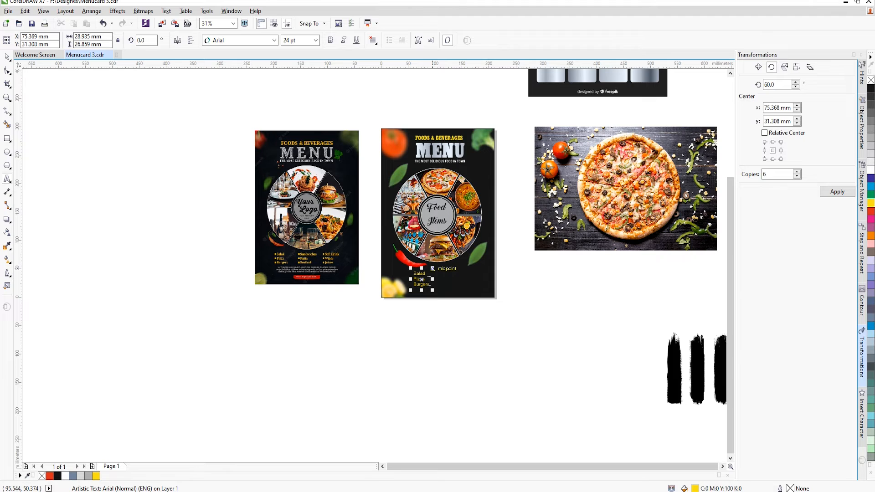
scroll(429, 280, "up", 1)
key("ctrl+a")
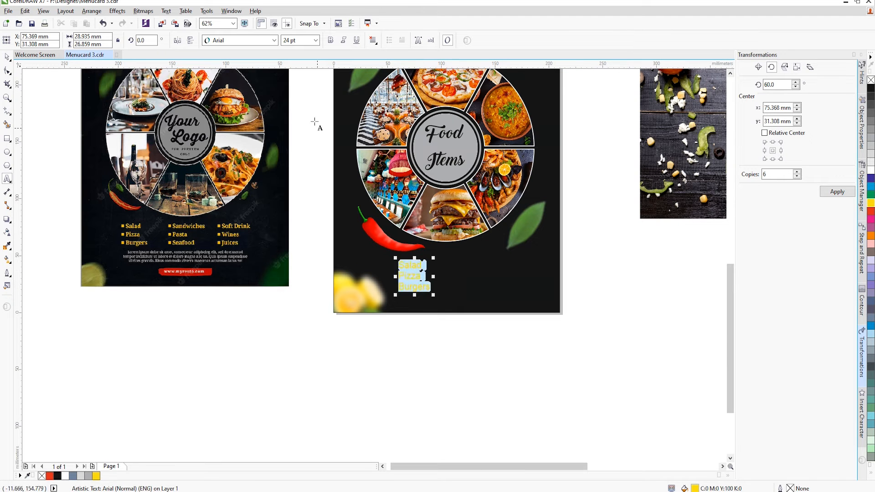
left_click(274, 40)
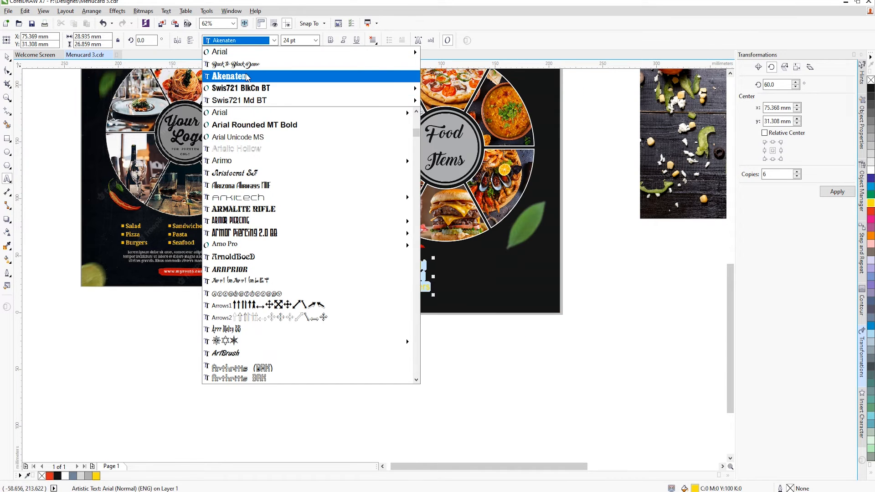
left_click(246, 76)
Step: Shrink the food list to about 25 mm wide and move it up closer to the wheel
left_click(7, 57)
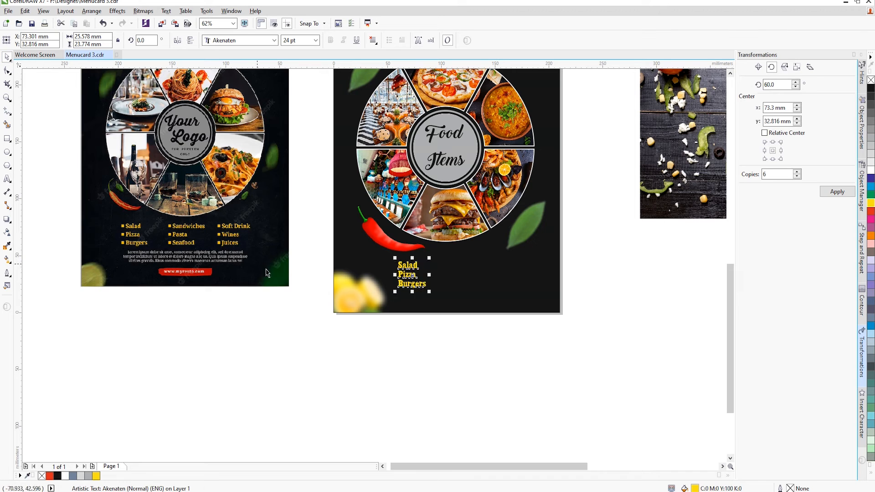
scroll(383, 294, "up", 1)
left_click_drag(478, 288, 444, 265)
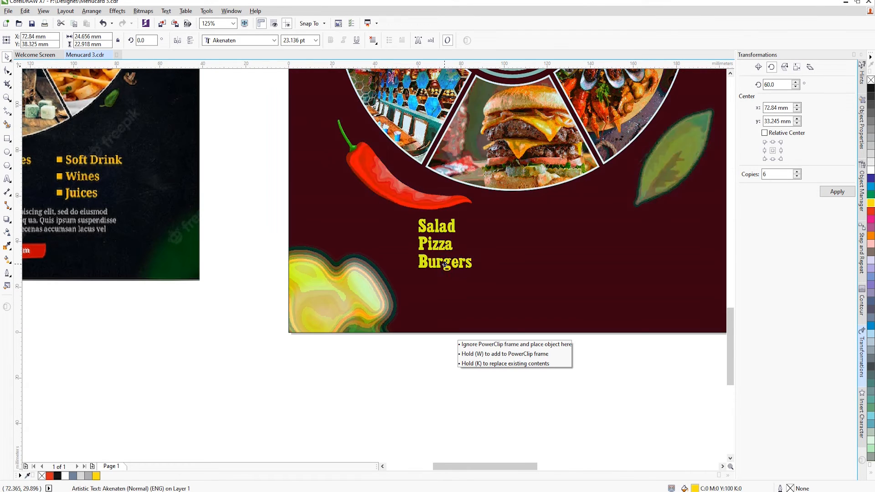
Step: Increase the food list's line spacing until it is about 29 mm high, and move it slightly down
left_click(7, 71)
left_click_drag(415, 275, 415, 288)
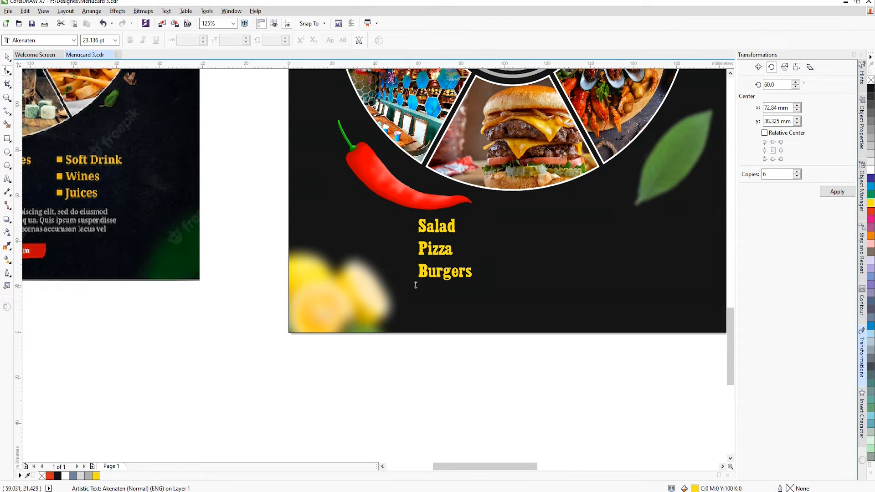
left_click(7, 56)
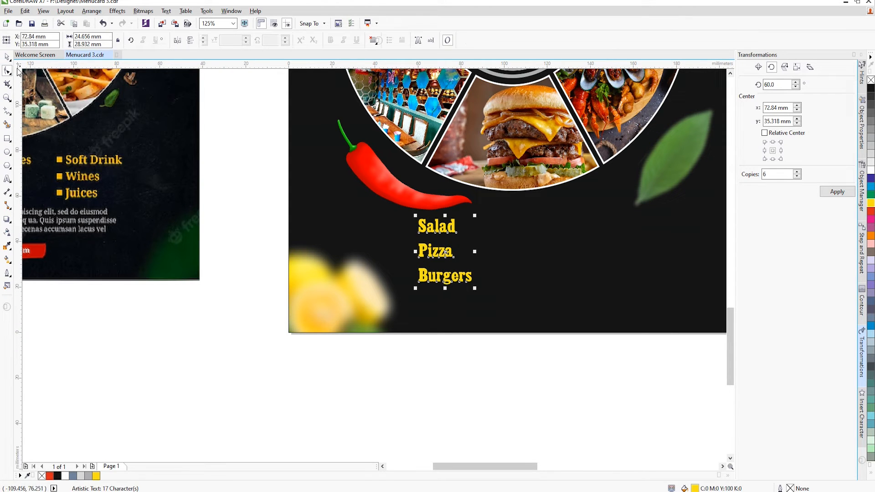
scroll(211, 199, "down", 3)
scroll(333, 244, "up", 3)
left_click_drag(326, 251, 327, 262)
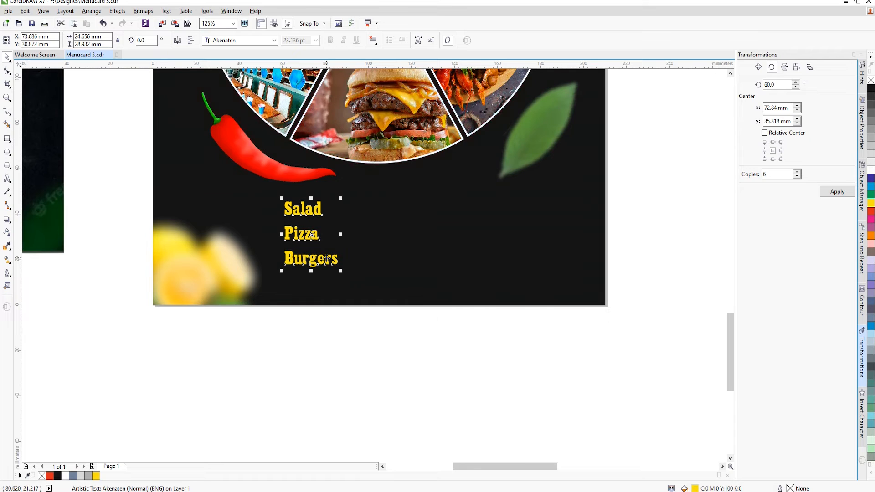
Step: Duplicate the food list to the card's right side and align both lists on their horizontal centre line
key("ctrl+d")
left_click_drag(329, 227, 529, 231)
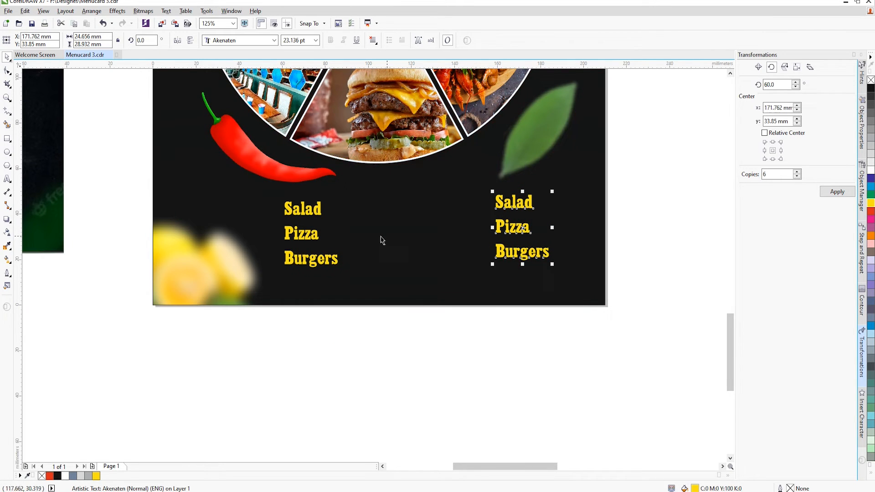
left_click(319, 212, "shift")
key("e")
scroll(368, 223, "down", 2)
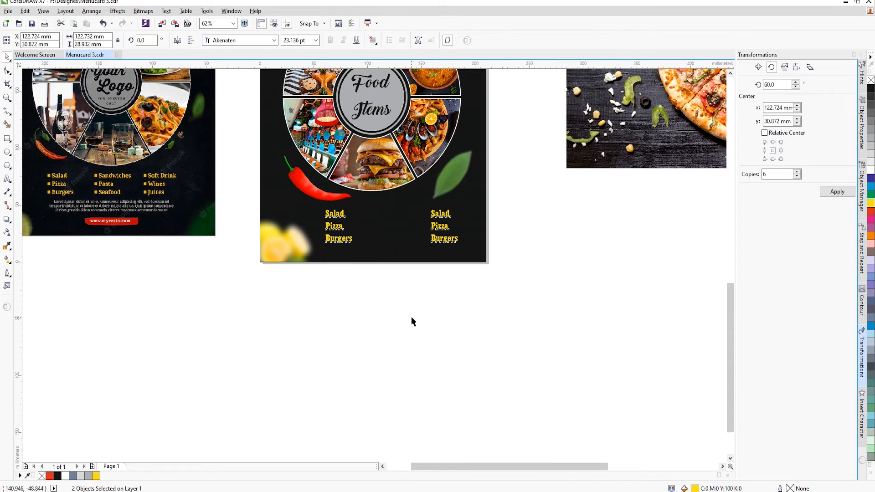
left_click(412, 318)
Step: Replace the right-hand list's text with the three lines "Soft Drink", "Wines" and "Juices"
left_click(441, 228)
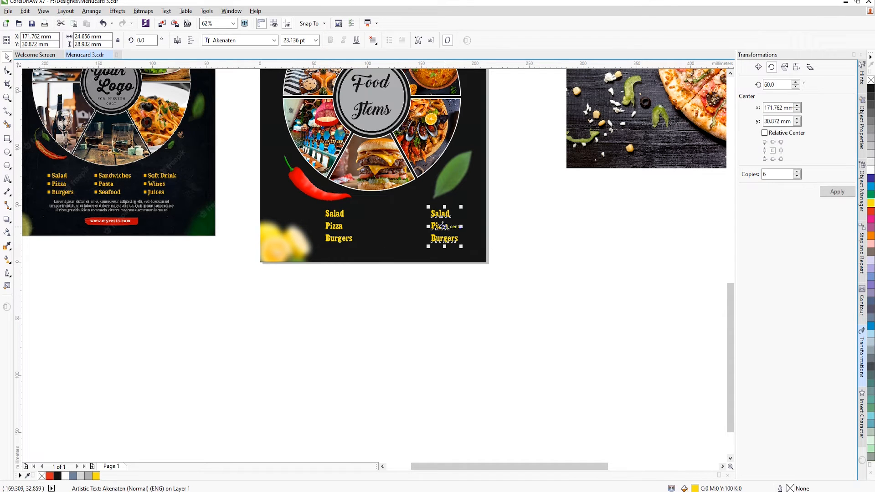
left_click(7, 178)
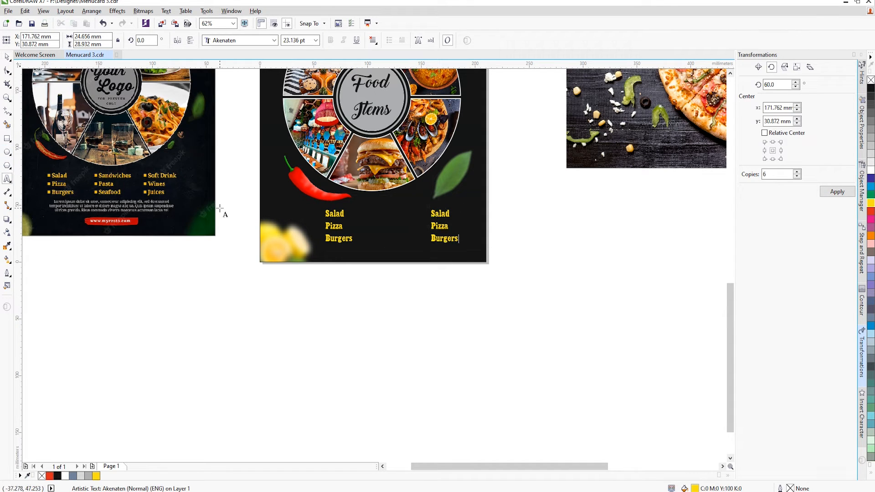
key("ctrl+a")
key("Delete")
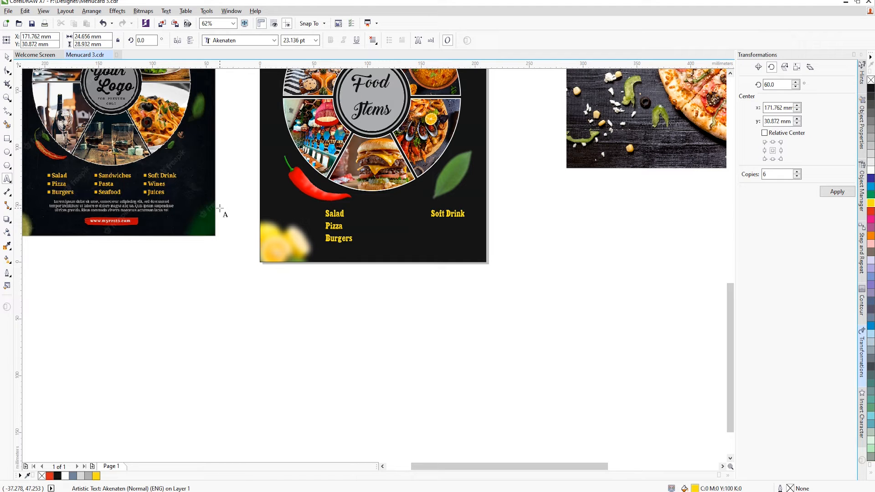
key("Return")
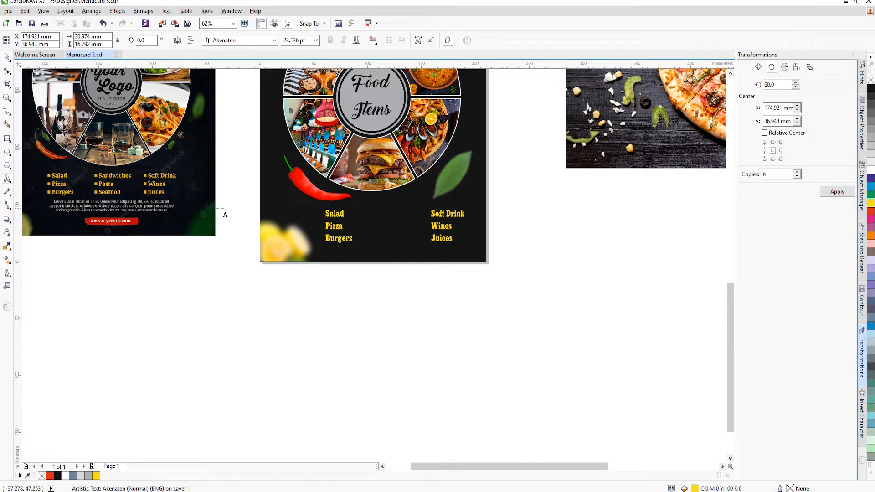
Step: Place the text cursor before "Soft Drink" in the right-hand list and open the Insert Character list
scroll(465, 220, "up", 2)
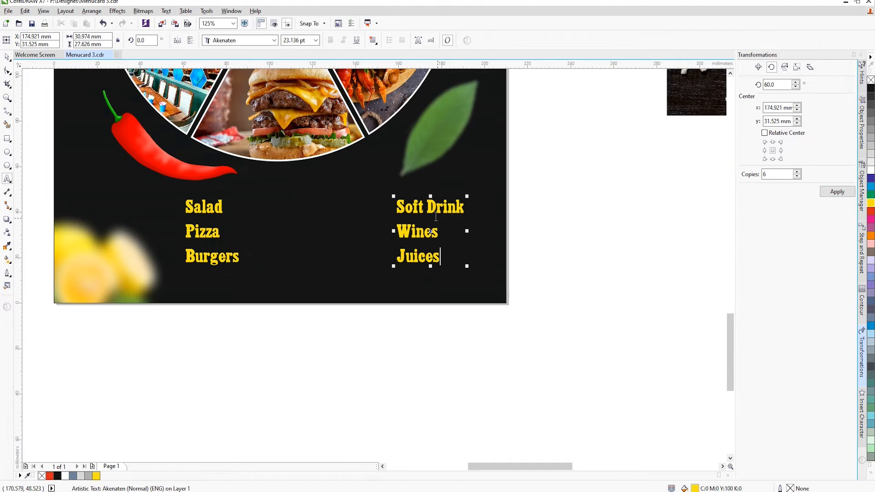
left_click(397, 208)
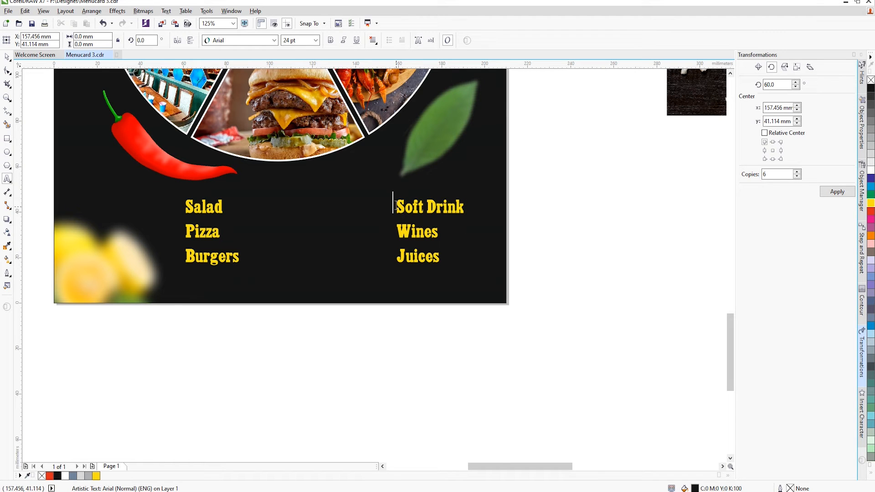
left_click(413, 208)
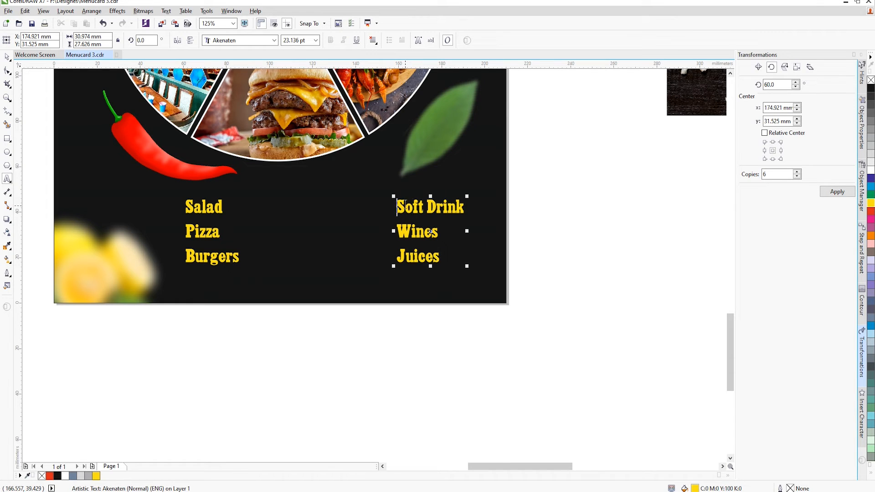
key("ctrl+F11")
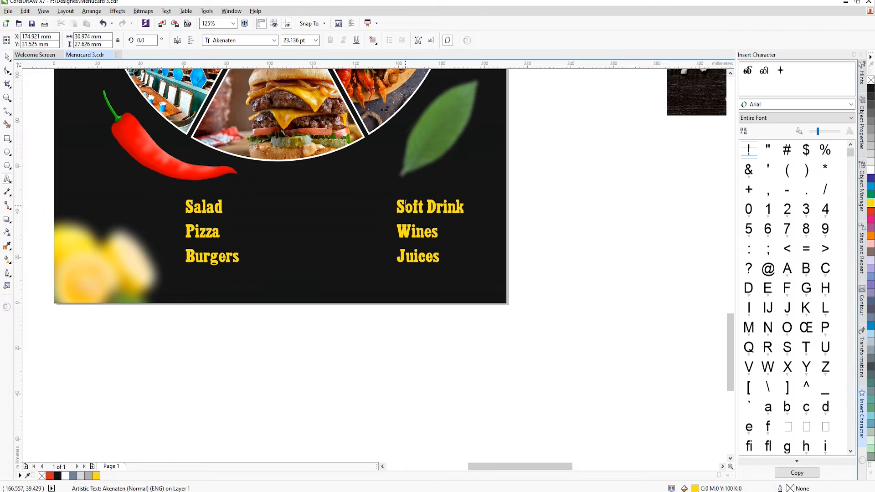
Step: Show the Webdings font's symbols in the Insert Character list
left_click(781, 105)
type("W")
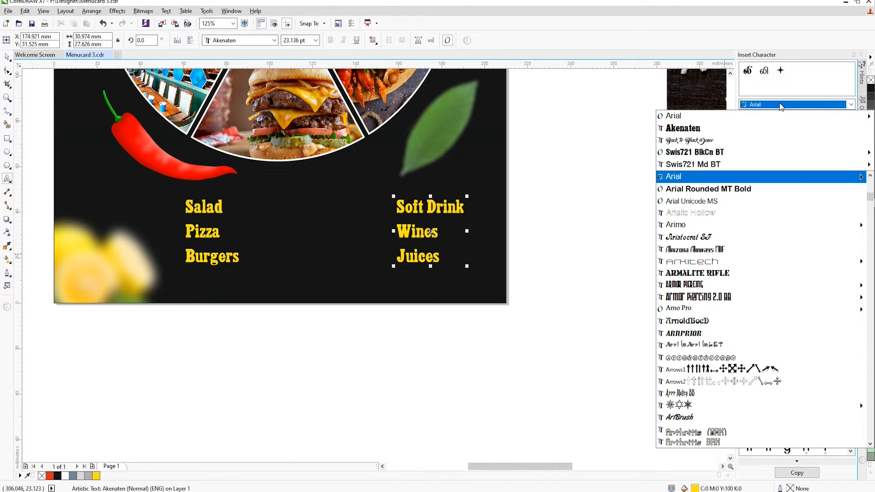
type("ebdings")
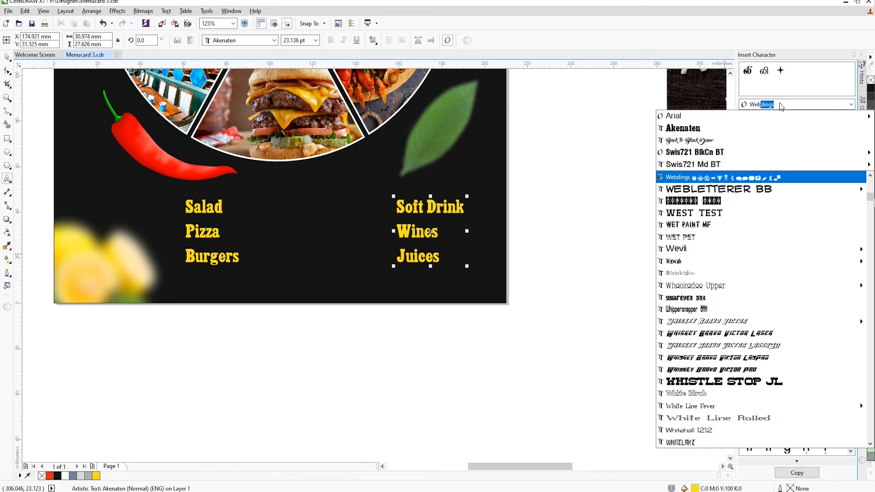
scroll(779, 228, "down", 1)
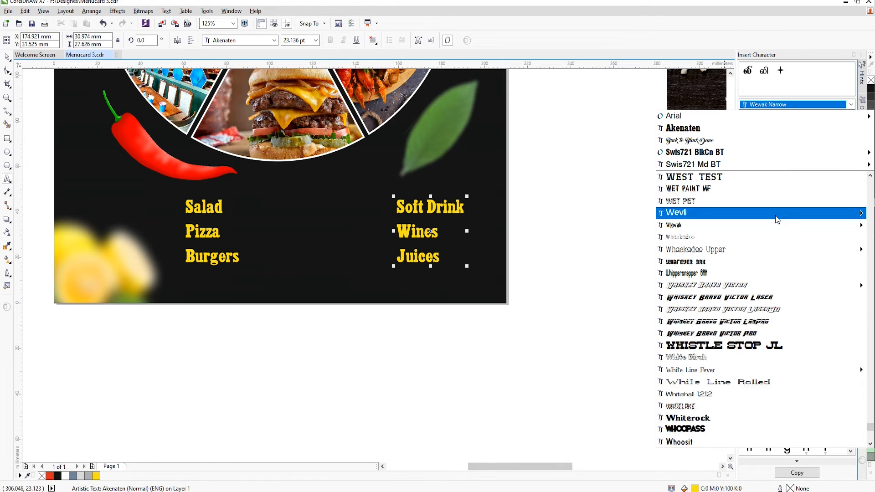
mouse_move(783, 230)
scroll(780, 277, "down", 3)
scroll(778, 288, "up", 6)
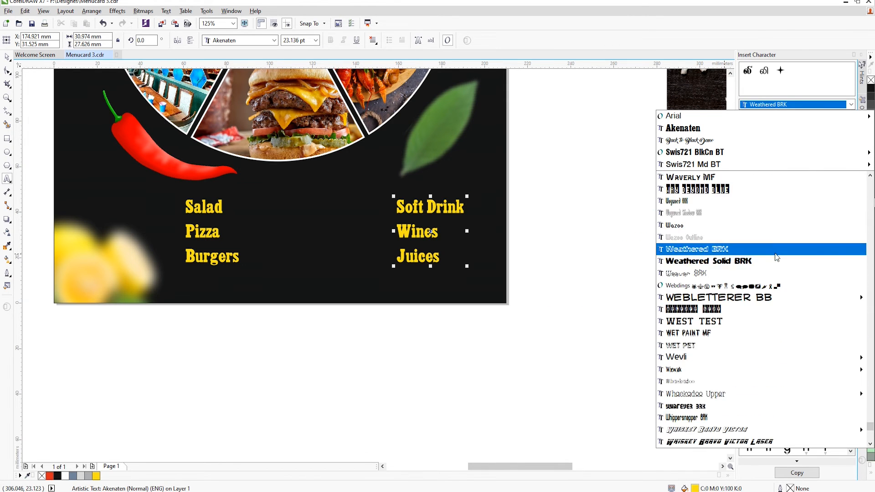
left_click(780, 290)
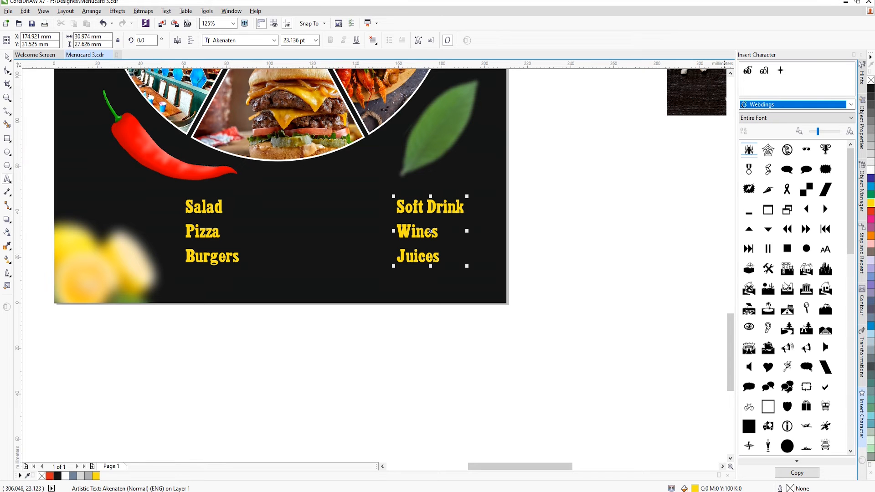
Step: Switch the Insert Character list to the Wingdings font and bring up its square symbols
left_click(792, 104)
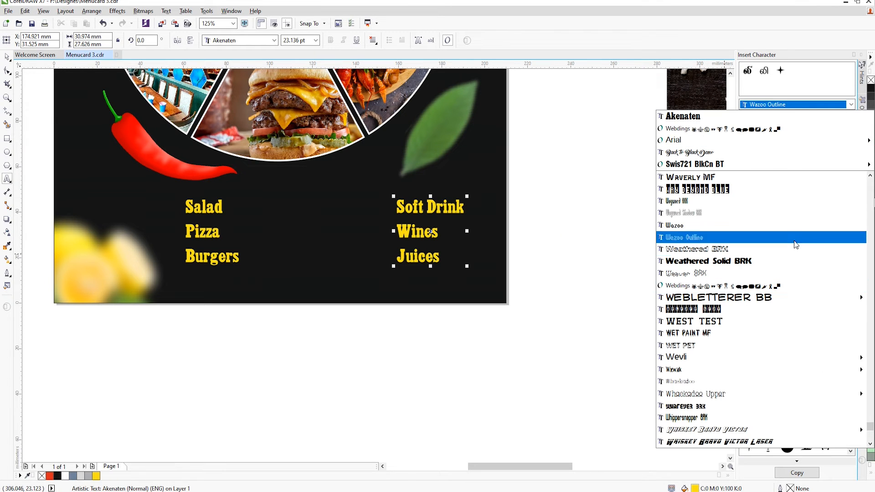
scroll(795, 253, "down", 3)
scroll(796, 259, "down", 5)
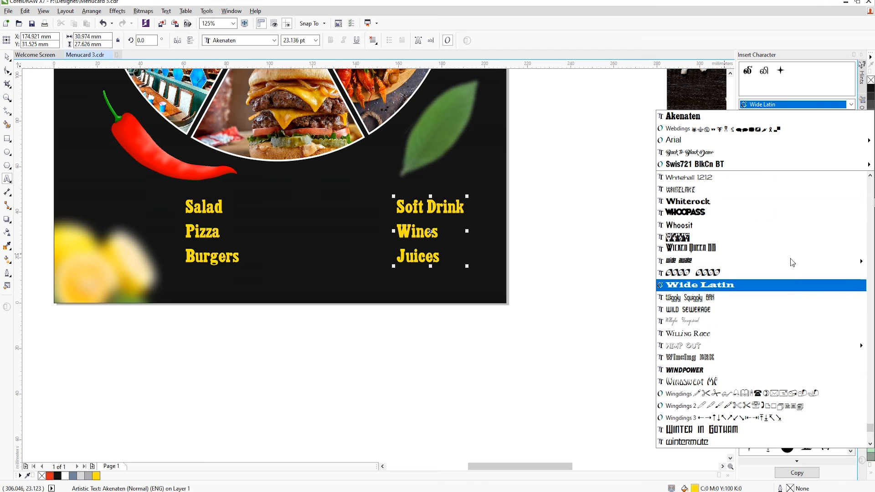
scroll(739, 415, "down", 4)
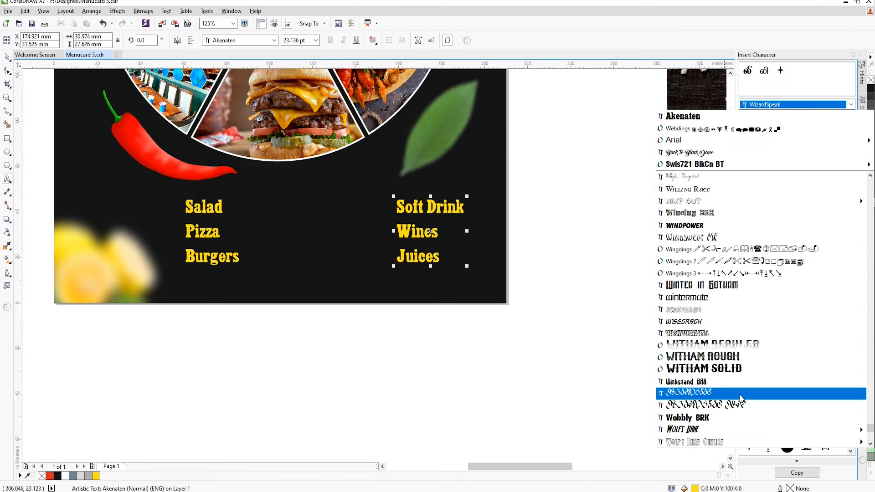
left_click(747, 251)
scroll(802, 327, "down", 3)
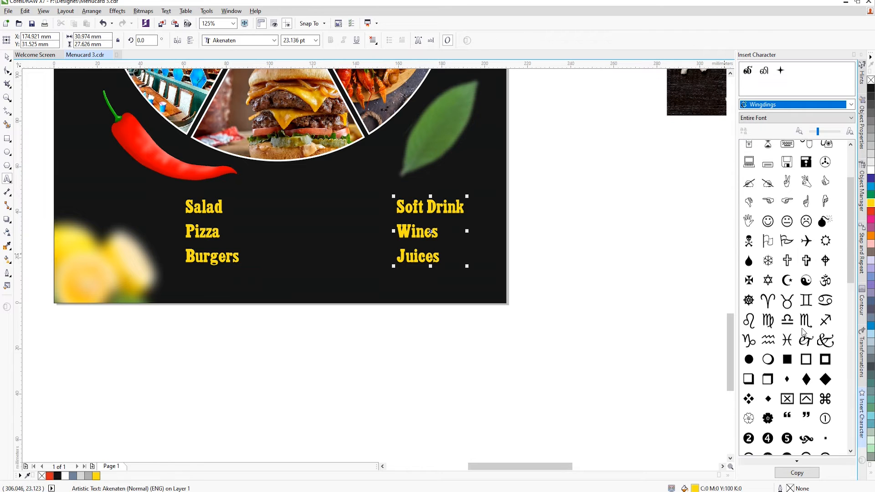
Step: Insert the shadowed hollow square symbol before "Soft Drink", followed by a space
left_click(397, 206)
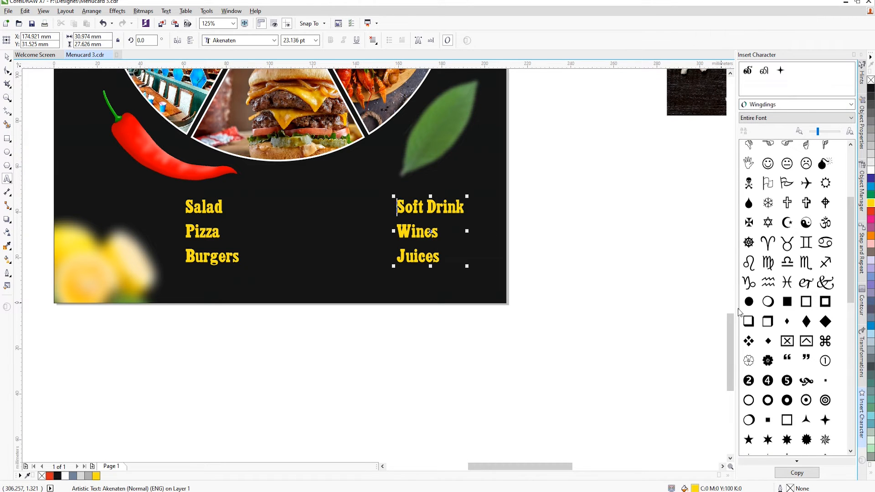
double_click(769, 322)
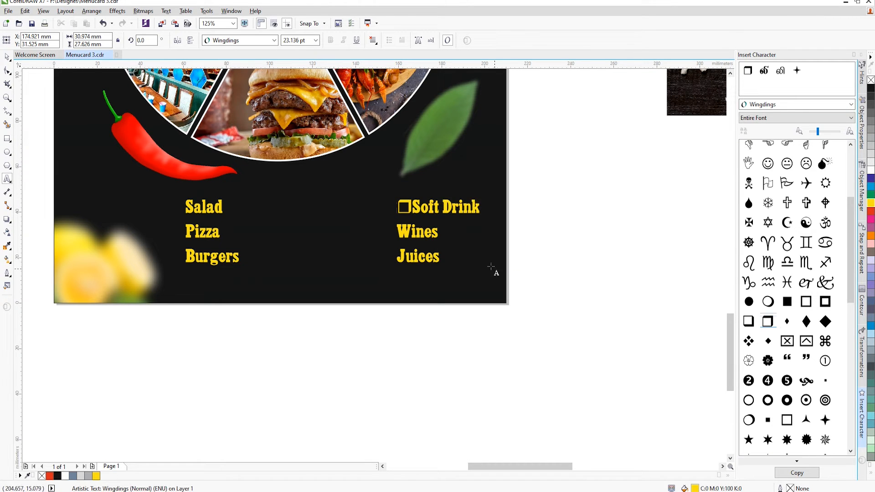
scroll(416, 210, "up", 1)
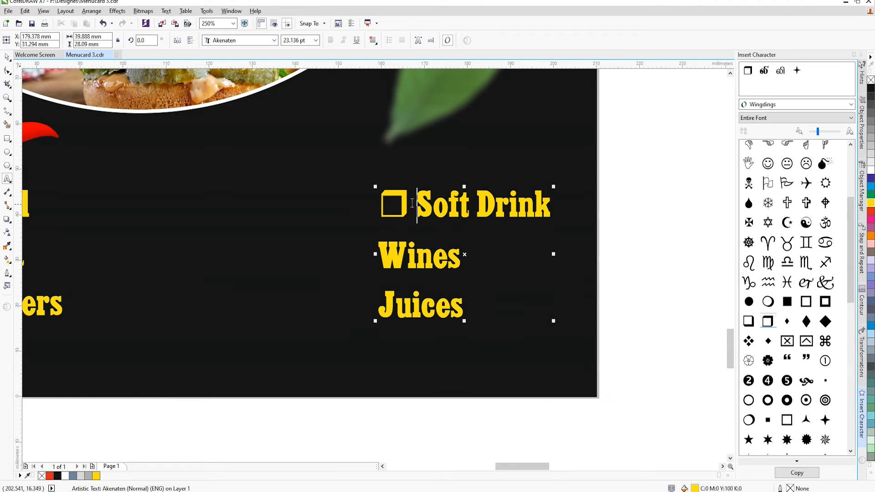
Step: Copy the square bullet with its space in front of "Wines" and "Juices"
left_click_drag(411, 210, 374, 210)
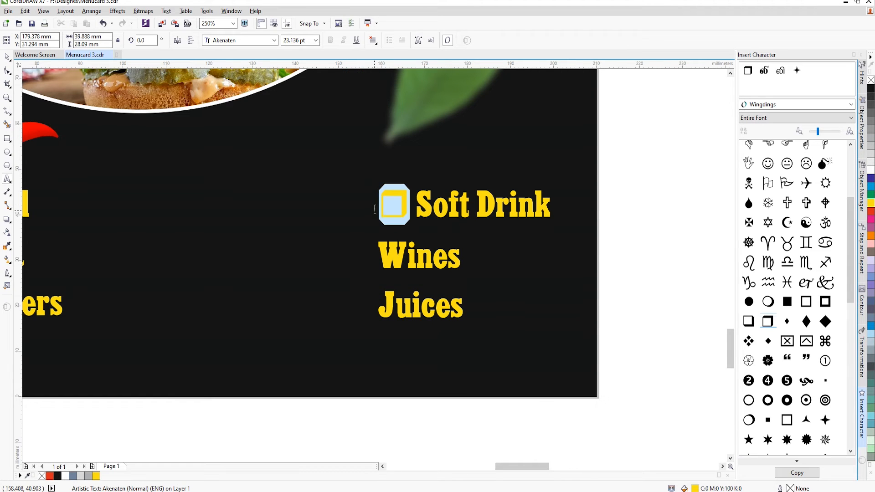
key("ctrl+c")
left_click(390, 257)
key("ctrl+v")
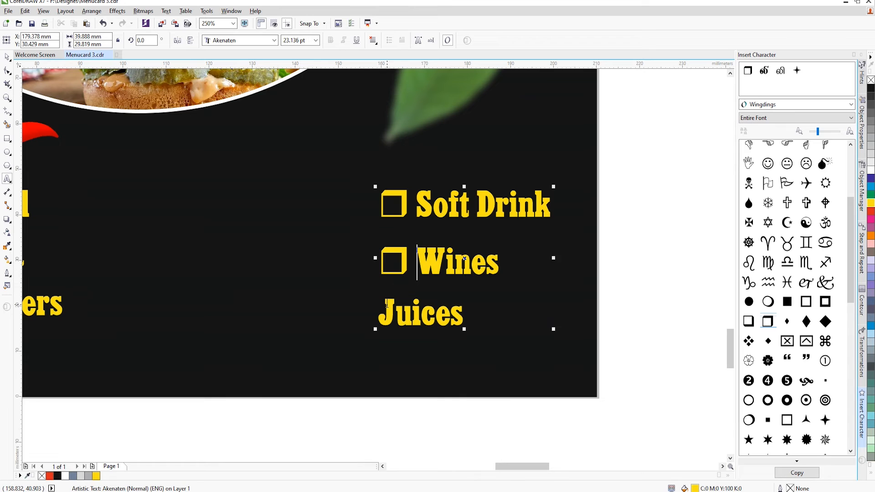
left_click(387, 304)
key("ctrl+v")
Step: Paste the square bullet in front of "Salad", "Pizza" and "Burgers" in the left-hand list
scroll(480, 258, "down", 1)
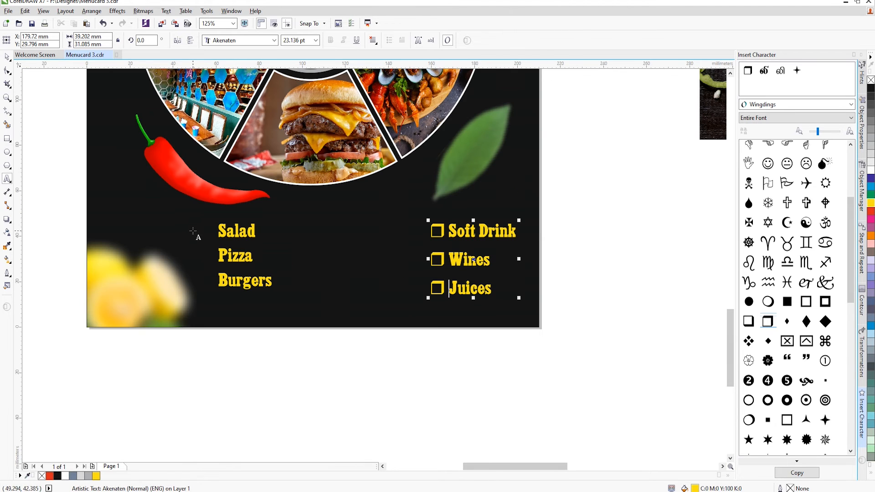
left_click(219, 233)
key("ctrl+v")
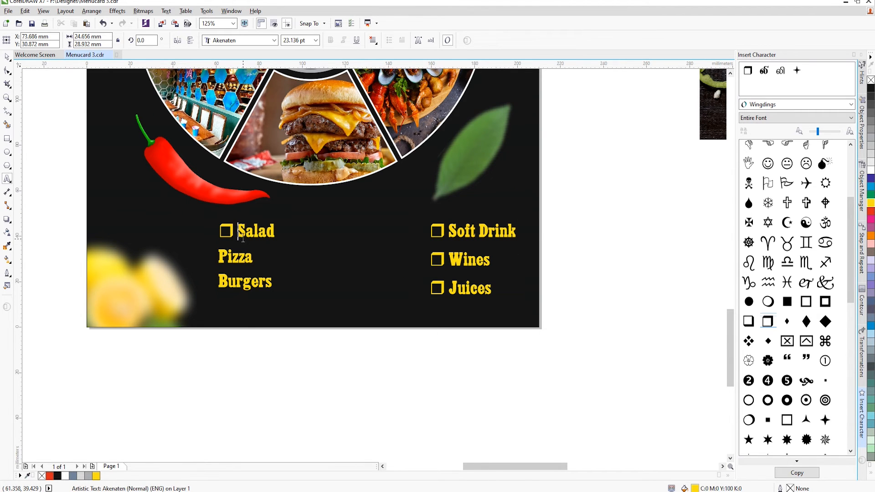
scroll(242, 238, "up", 1)
key("ctrl+v")
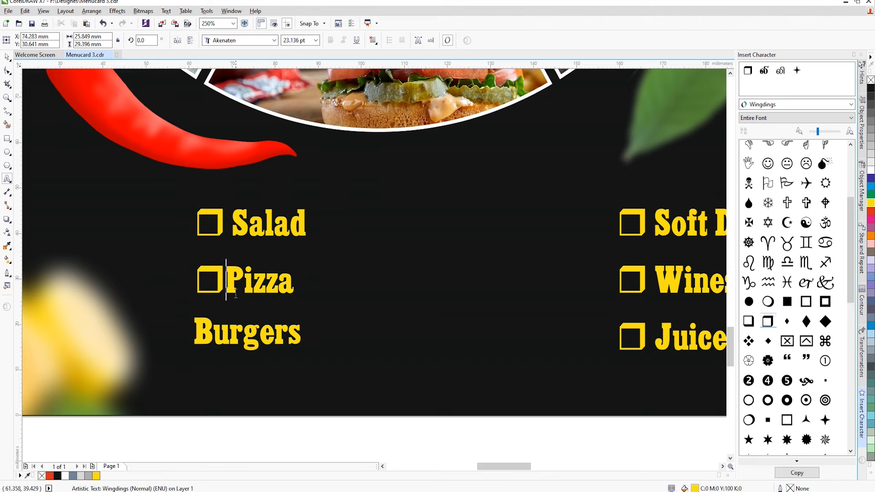
left_click(201, 321)
key("ctrl+v")
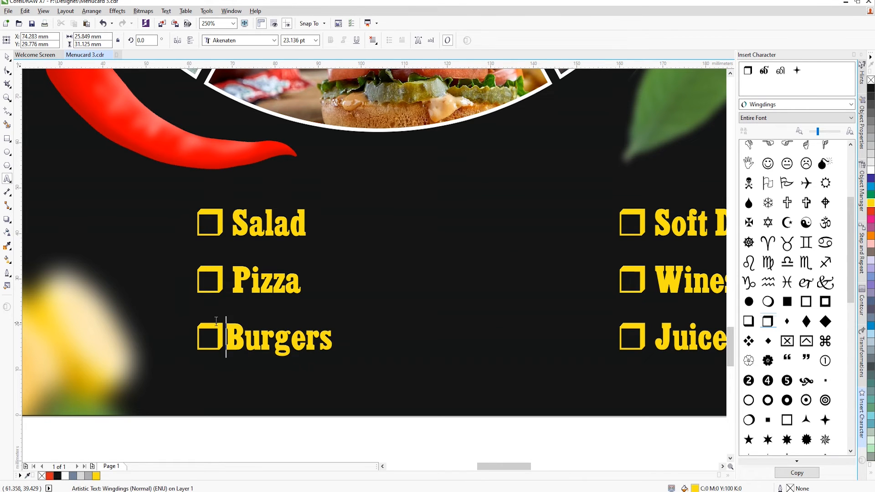
Step: Move the left-hand food list about 5 mm left and try shifting the right-hand list slightly right
scroll(285, 250, "down", 1)
left_click(7, 57)
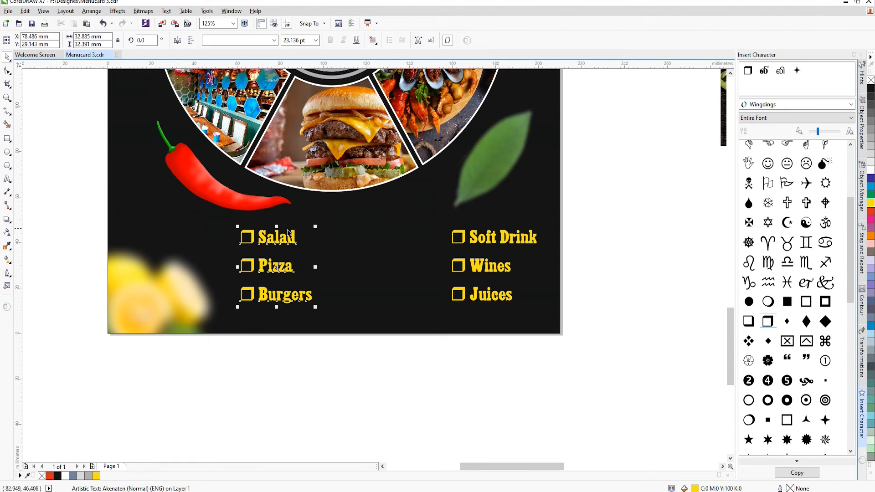
left_click_drag(281, 236, 271, 236)
left_click(503, 240)
left_click(503, 242)
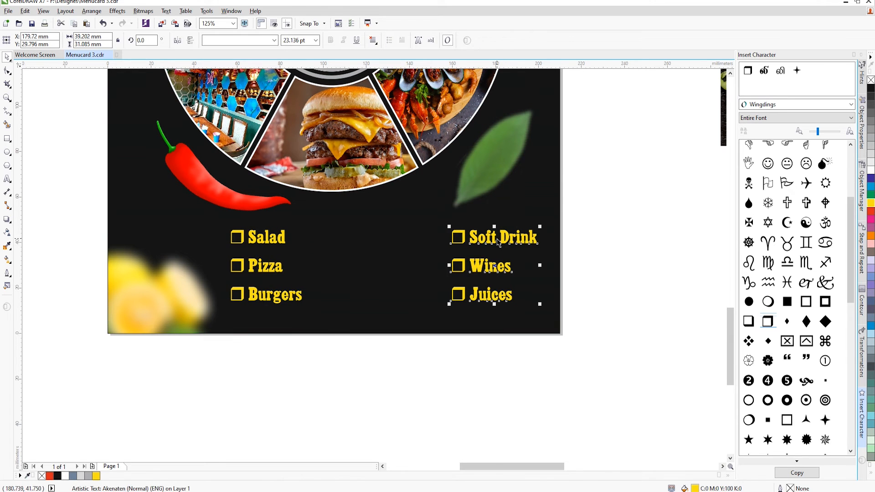
left_click_drag(504, 244, 508, 243)
Step: Move the second black brush stroke from the pasteboard row to below the menu card and rotate it 90°
scroll(456, 264, "down", 3)
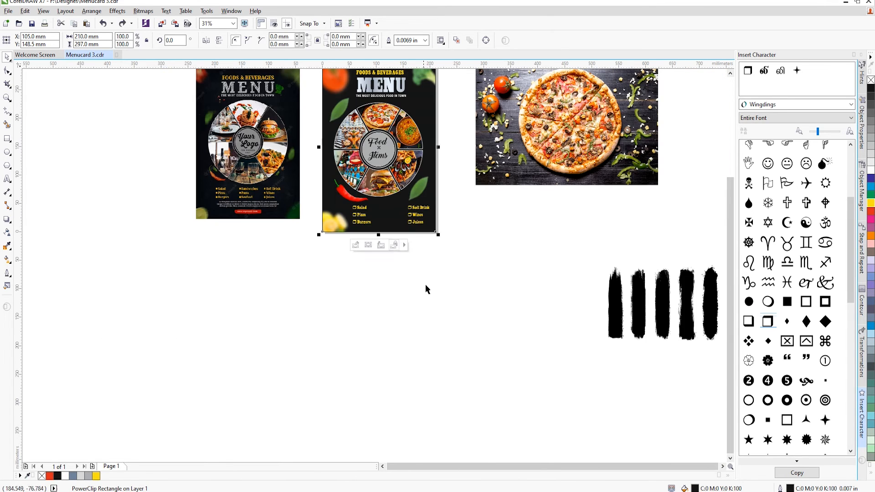
left_click(419, 280)
scroll(363, 257, "down", 2)
scroll(526, 270, "up", 1)
left_click(489, 292)
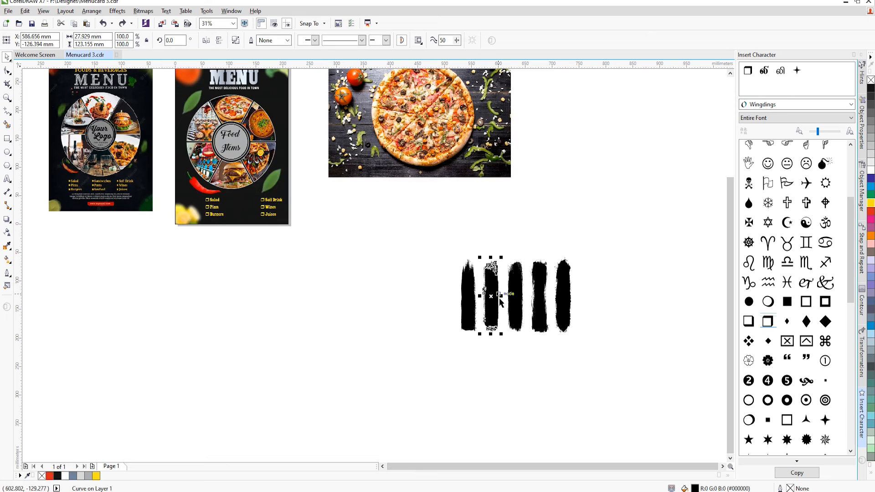
mouse_move(490, 292)
left_mouse_down()
mouse_move(358, 287)
mouse_move(278, 264)
left_mouse_up()
scroll(278, 264, "up", 1)
left_click_drag(381, 202, 265, 385)
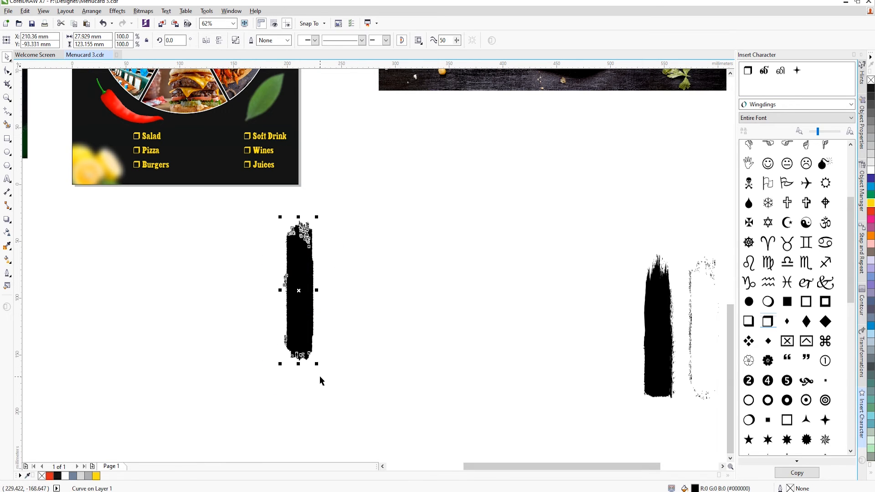
left_click(174, 42)
key("Return")
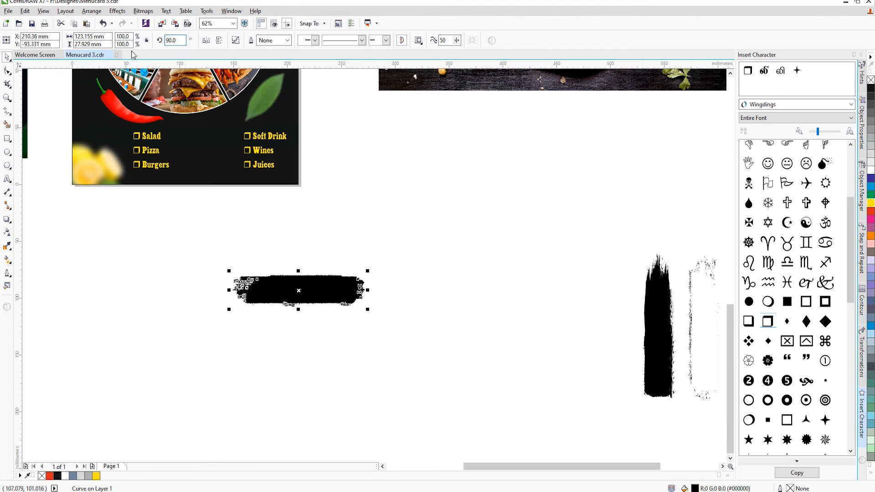
Step: Shrink the brush stroke to about 53 × 12 mm and place it between the two food lists near the card's lower edge
scroll(294, 270, "up", 2)
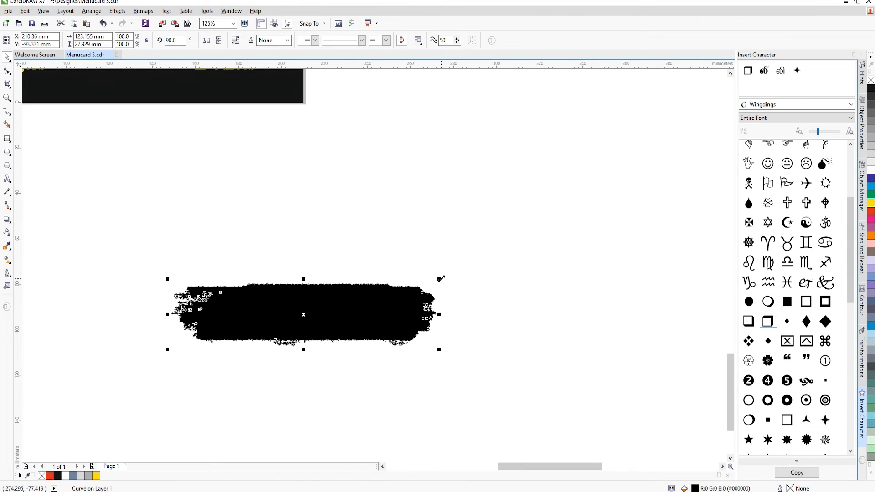
mouse_move(441, 279)
left_mouse_down()
mouse_move(330, 306)
mouse_move(241, 196)
mouse_move(247, 182)
left_mouse_up()
scroll(333, 300, "down", 2)
scroll(267, 181, "up", 4)
mouse_move(339, 156)
left_mouse_down()
mouse_move(252, 184)
mouse_move(255, 177)
left_mouse_up()
scroll(307, 174, "down", 2)
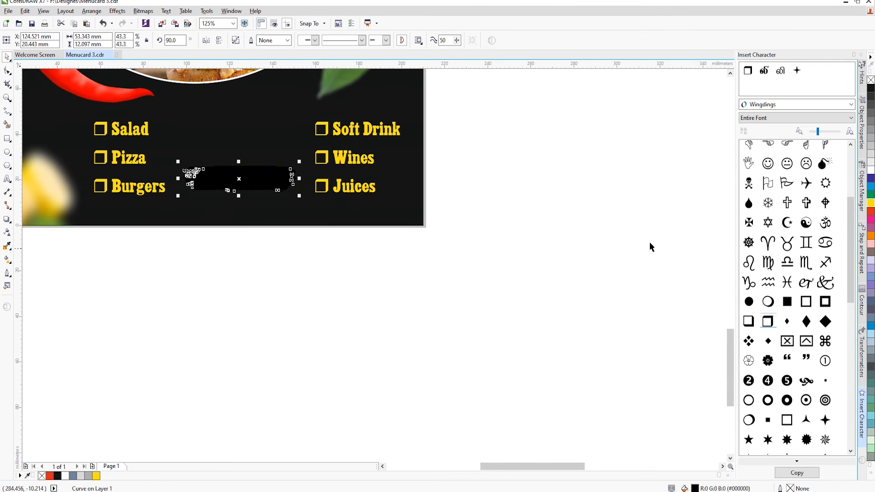
Step: Fill the brush stroke with red and deselect it
left_click(870, 212)
left_click(499, 277)
scroll(244, 256, "down", 3)
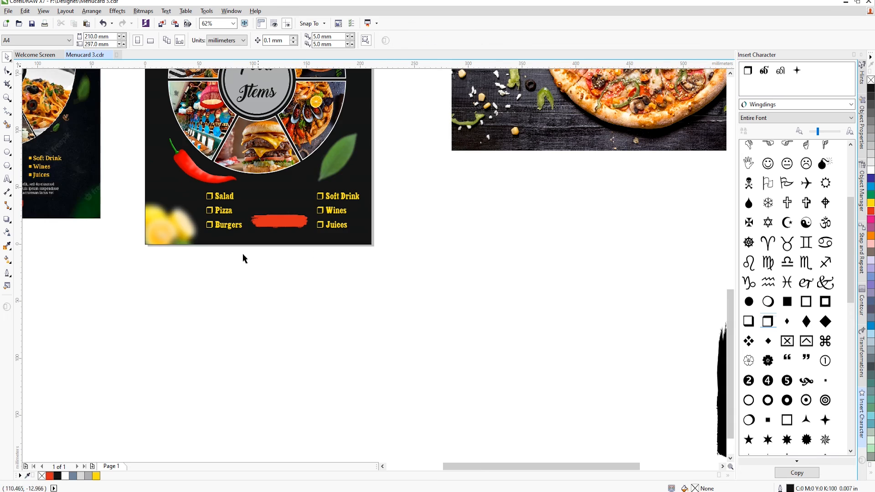
scroll(182, 223, "up", 2)
scroll(182, 223, "up", 2)
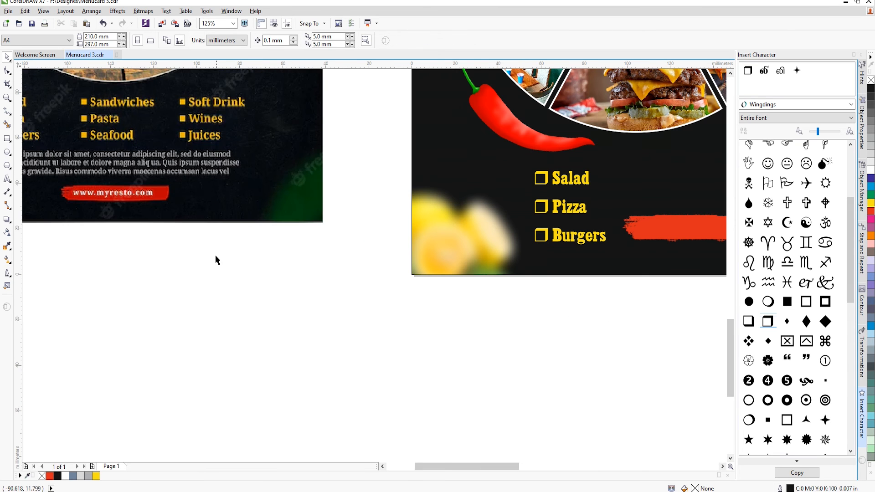
scroll(110, 268, "down", 2)
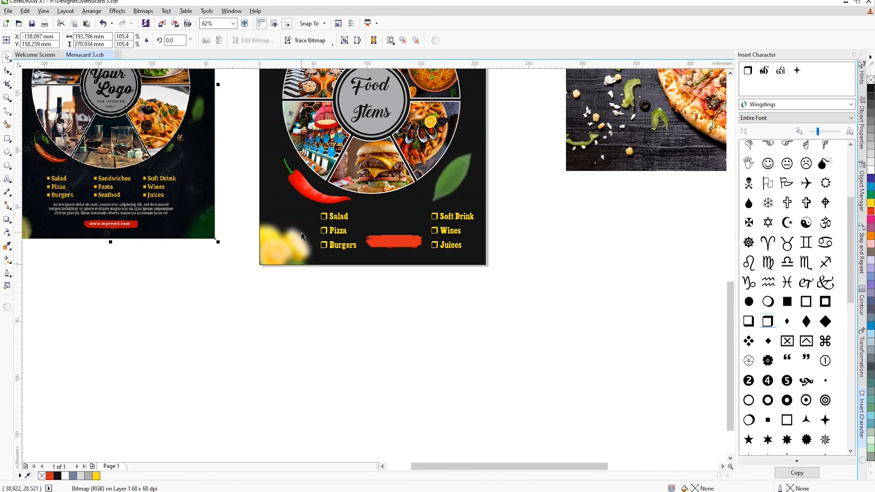
scroll(132, 227, "up", 2)
left_click(7, 179)
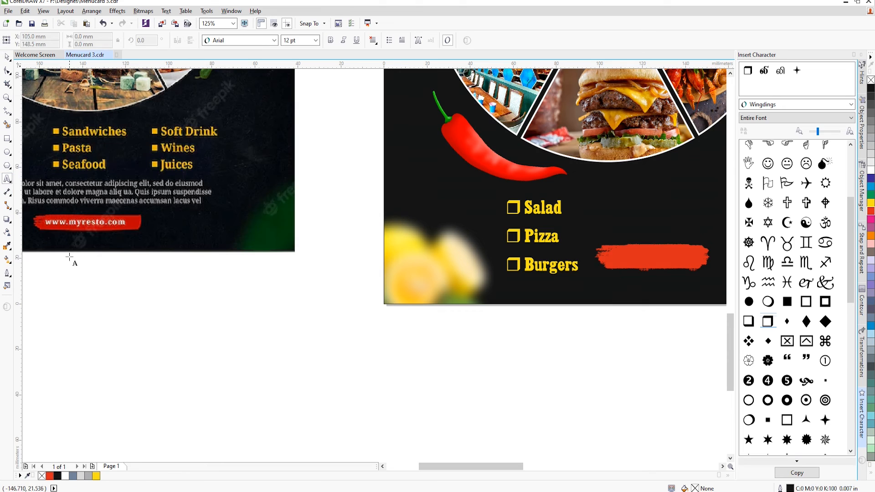
left_click(71, 256)
type("wwww")
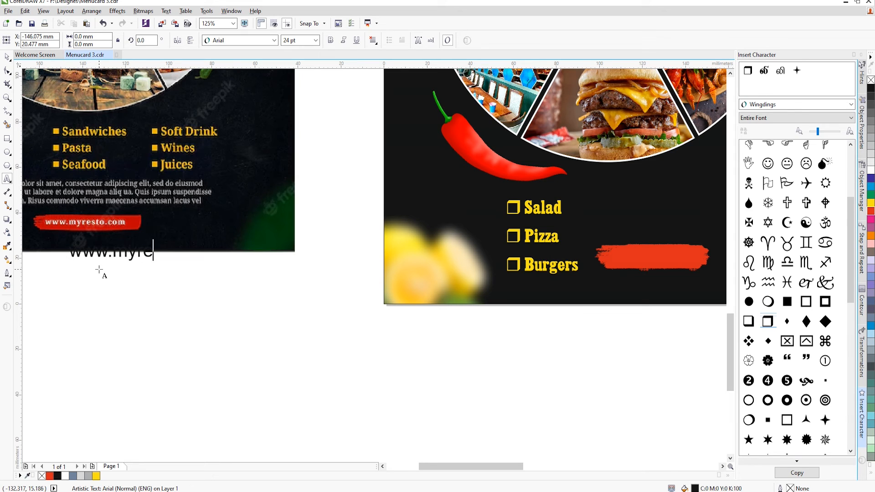
type("myresto.com")
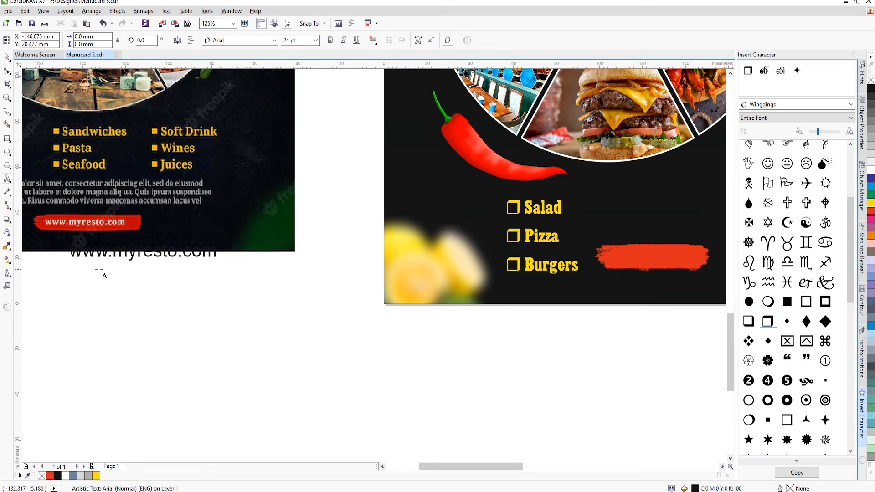
Step: Set the whole website text in the Swis721 Cn BT font
key("ctrl+a")
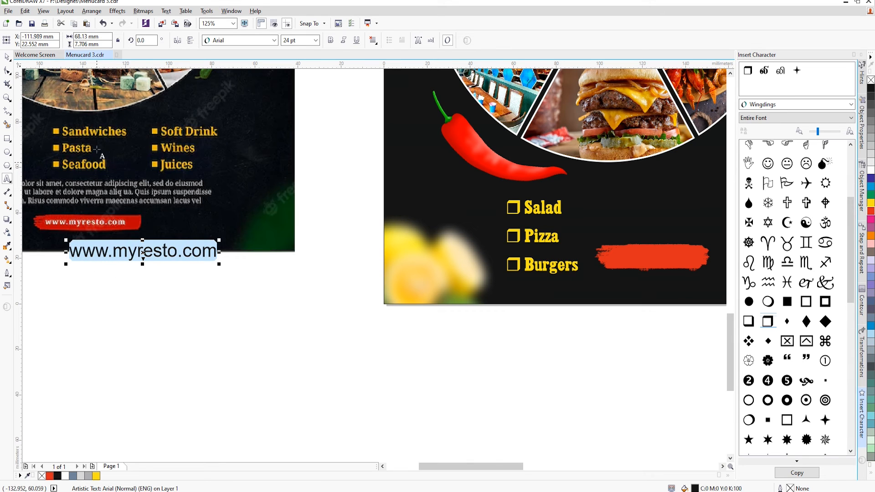
left_click(274, 40)
mouse_move(235, 53)
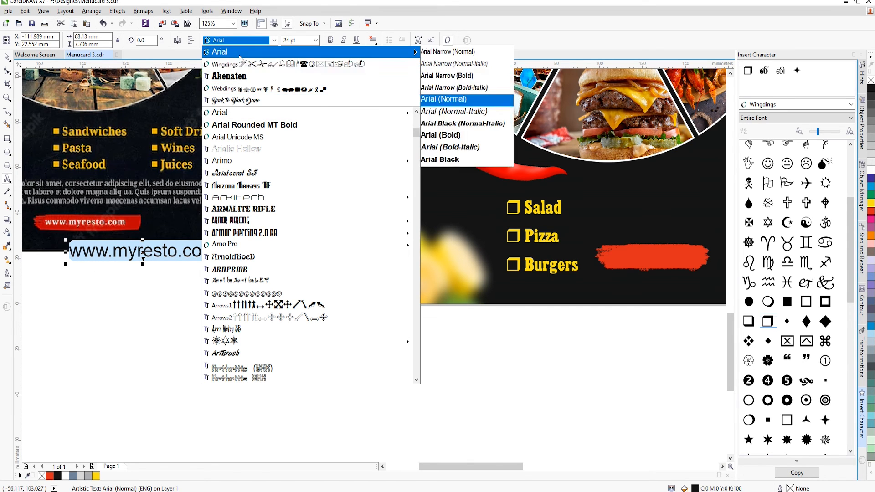
type("swis")
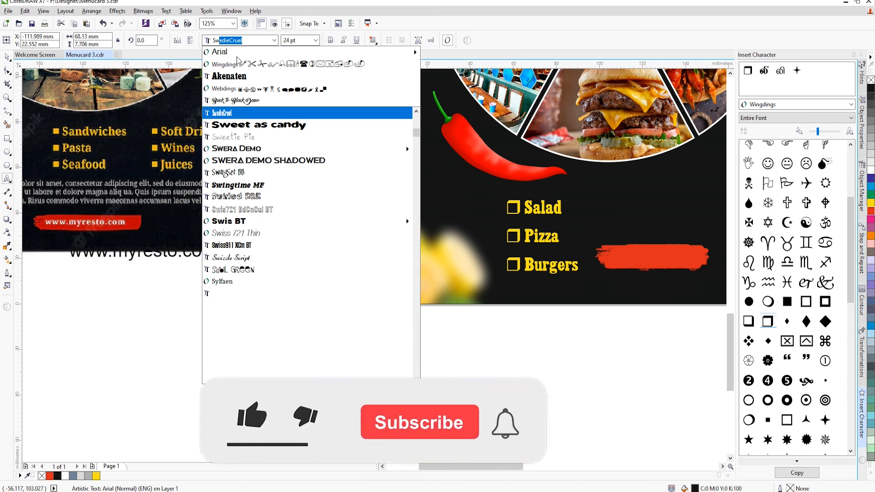
mouse_move(250, 127)
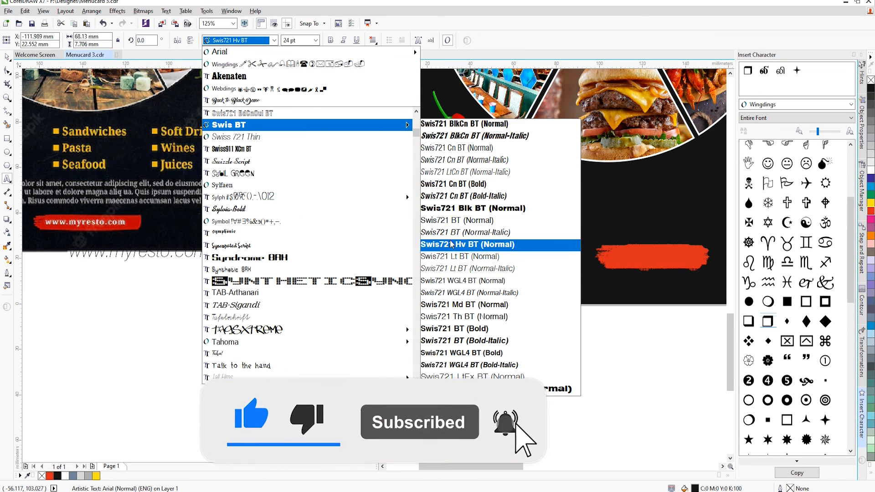
left_click(442, 187)
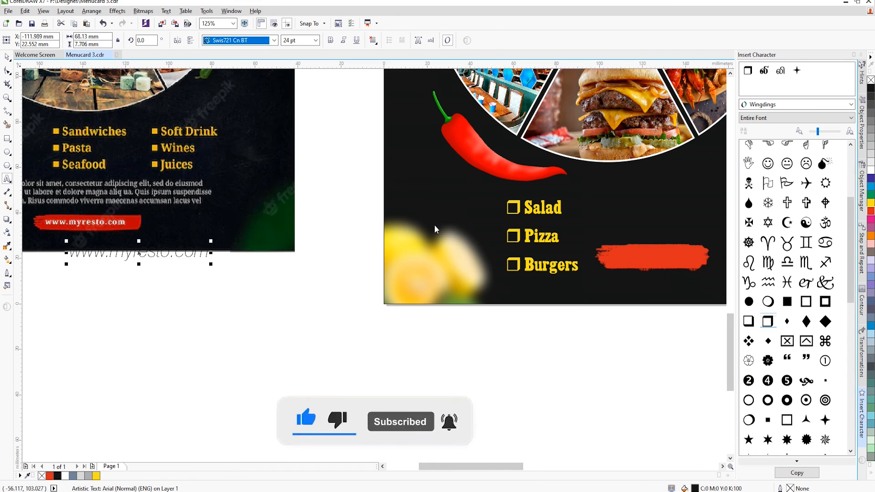
Step: Move the website text onto the menu card's red brush stroke and make it bold
scroll(101, 209, "down", 3)
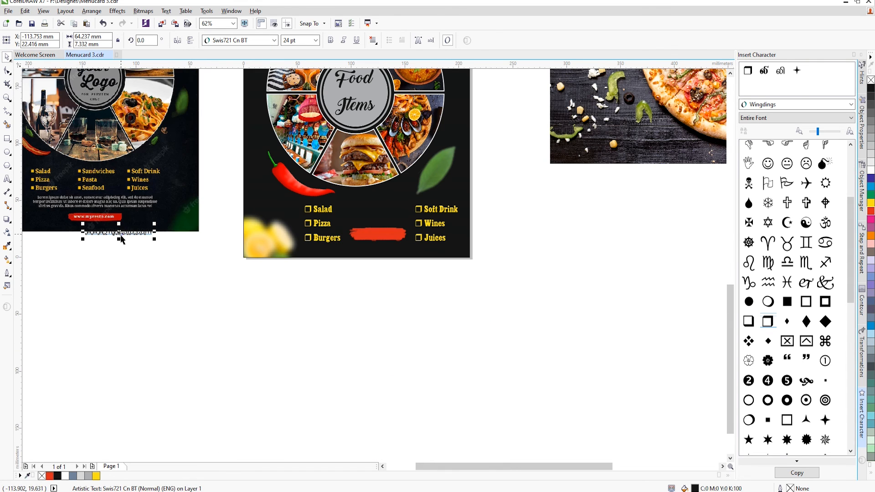
left_click_drag(119, 235, 382, 237)
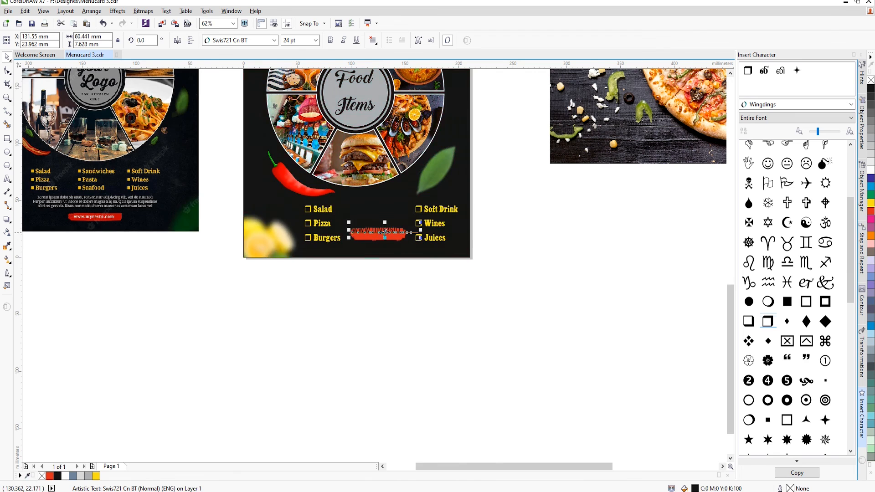
scroll(382, 237, "up", 5)
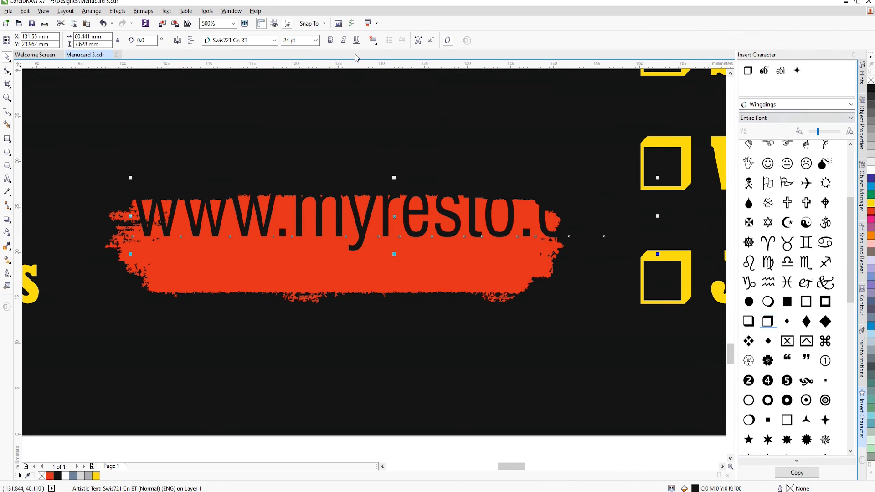
left_click(330, 40)
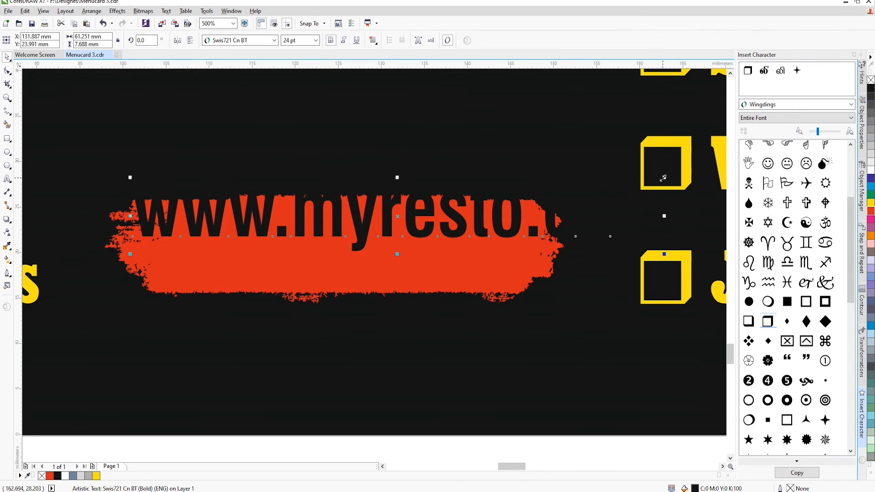
Step: Shrink the website text to about 42 mm wide and centre it on the red brush stroke
mouse_move(663, 178)
left_mouse_down()
mouse_move(572, 182)
mouse_move(499, 201)
left_mouse_up()
left_click(509, 271, "shift")
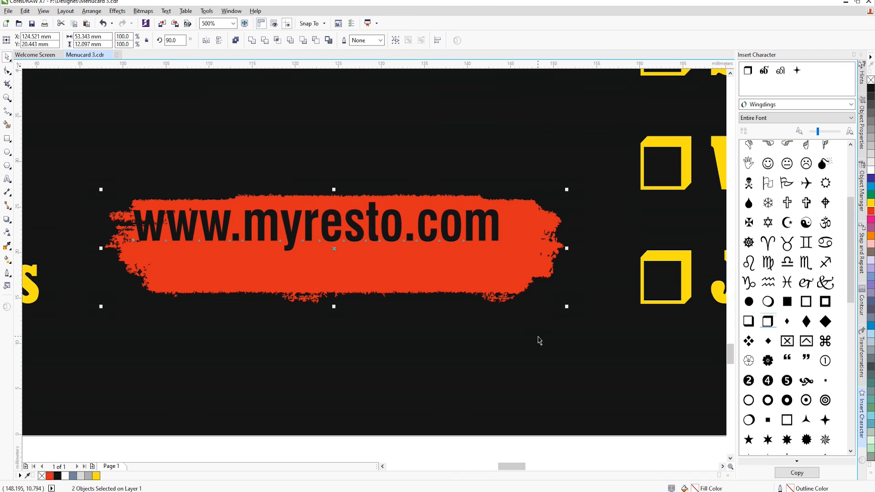
Step: Fill the website text with white and deselect it
scroll(492, 348, "down", 4)
left_click(378, 245)
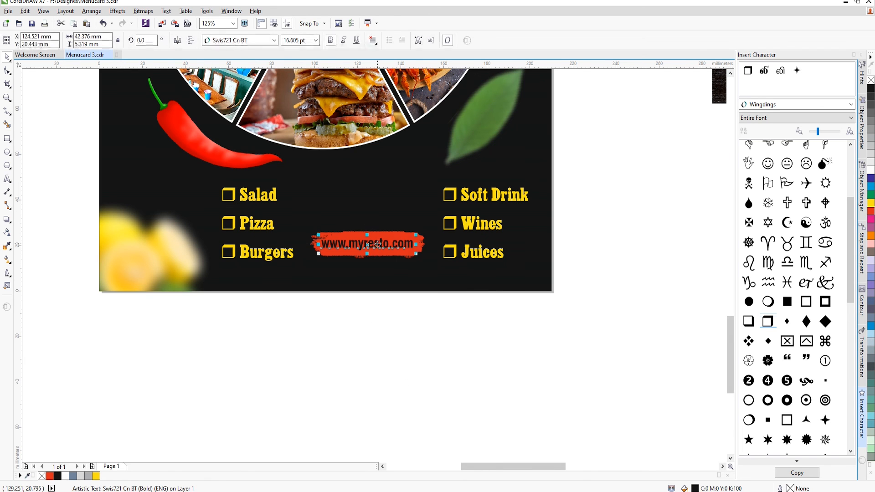
left_click(397, 332)
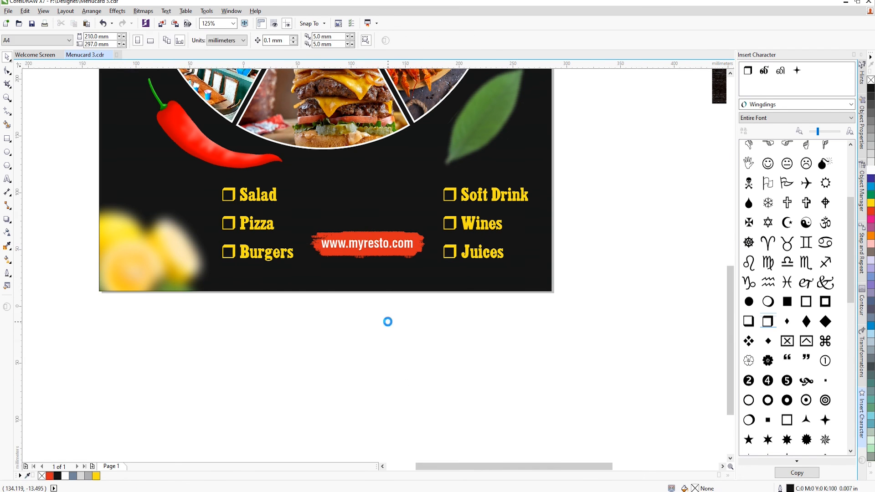
Step: Delete the leftover pizza photo, metallic gradient swatch sheet and black brush strokes from the pasteboard
scroll(387, 320, "down", 4)
left_click(545, 227)
scroll(469, 248, "down", 2)
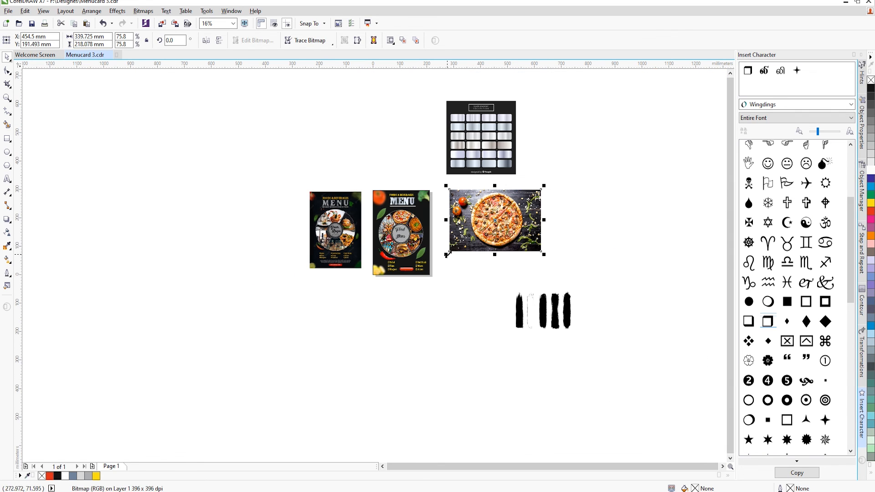
left_click_drag(619, 178, 441, 274)
key("Delete")
left_click_drag(552, 95, 443, 190)
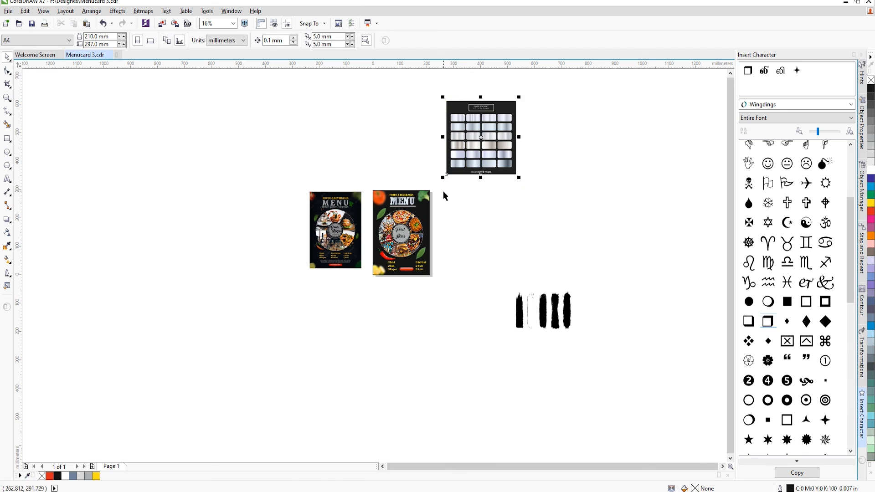
key("Delete")
left_click_drag(632, 291, 523, 349)
key("Delete")
scroll(382, 226, "up", 2)
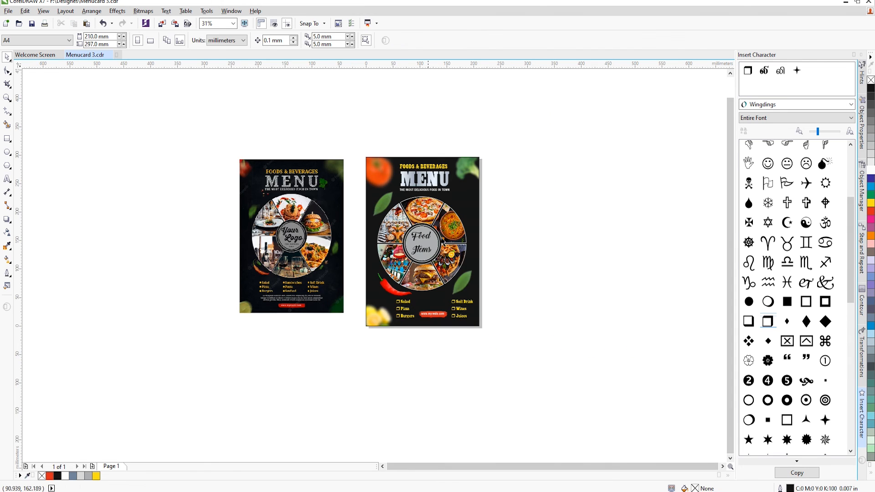
scroll(480, 242, "up", 2)
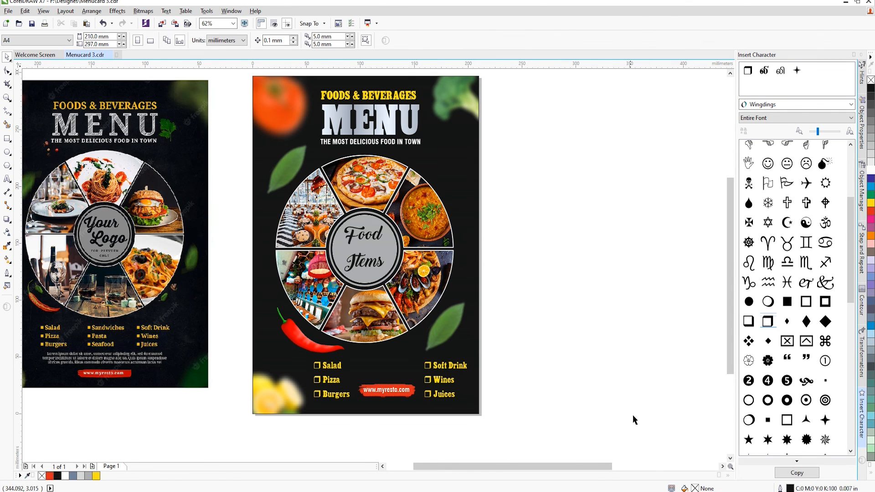